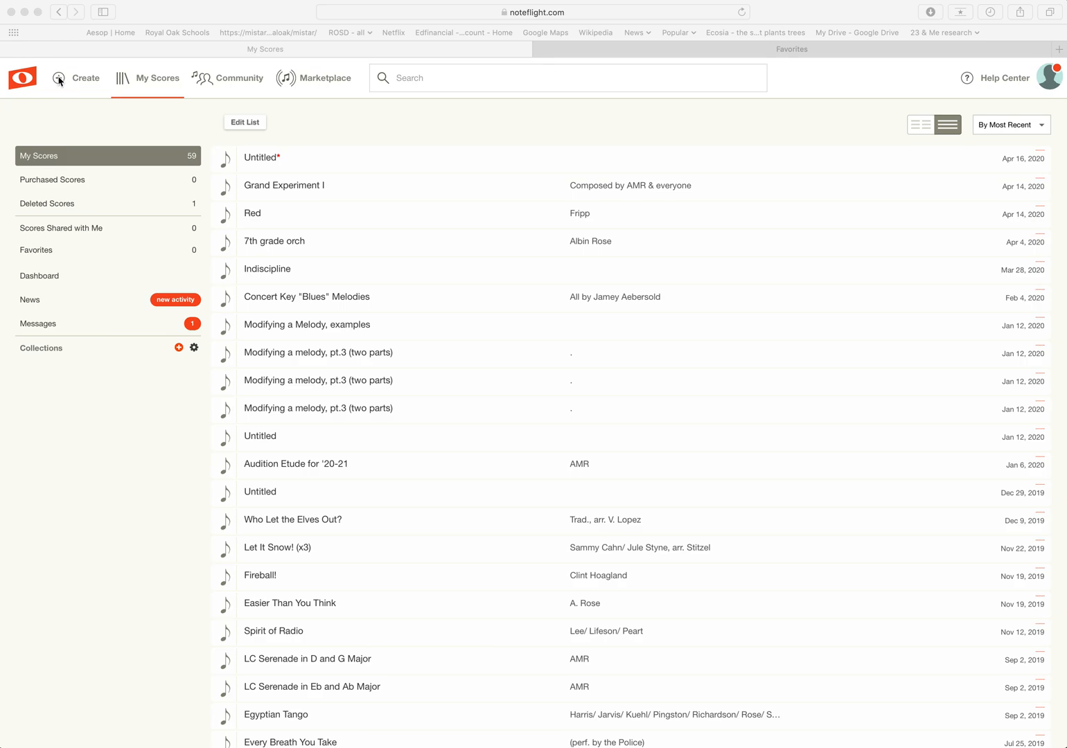
Start a new score and bring up the list of blank score templates.
{"action": "left_click", "coordinate": [59, 80]}
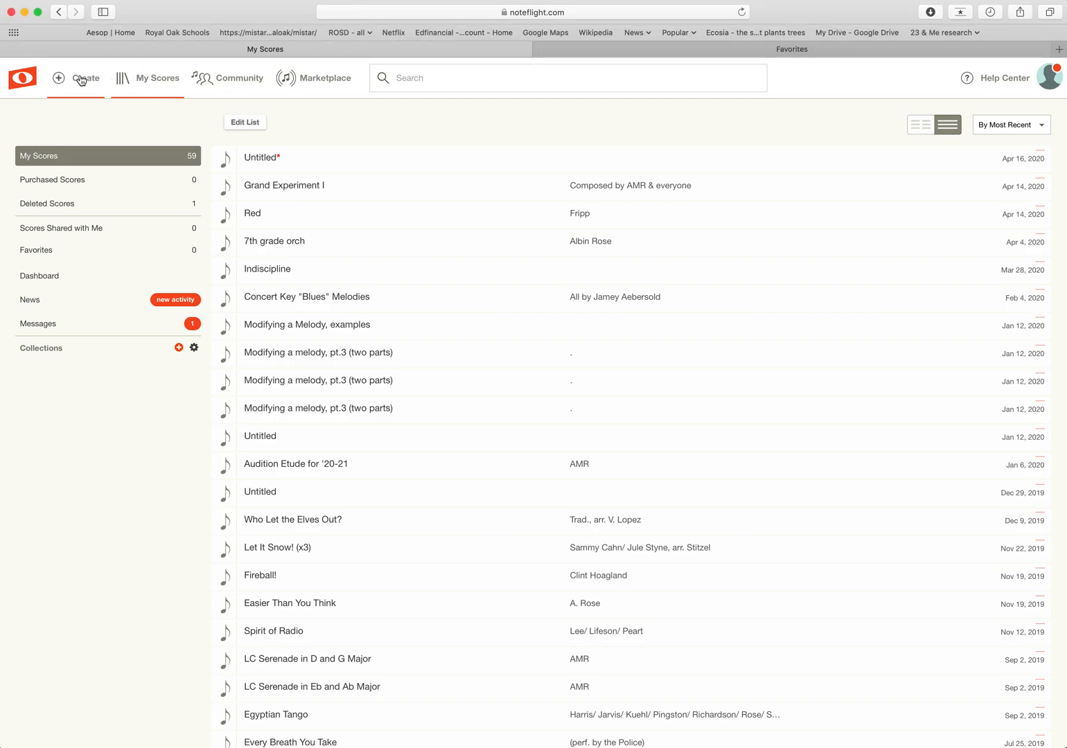
{"action": "left_click", "coordinate": [81, 80]}
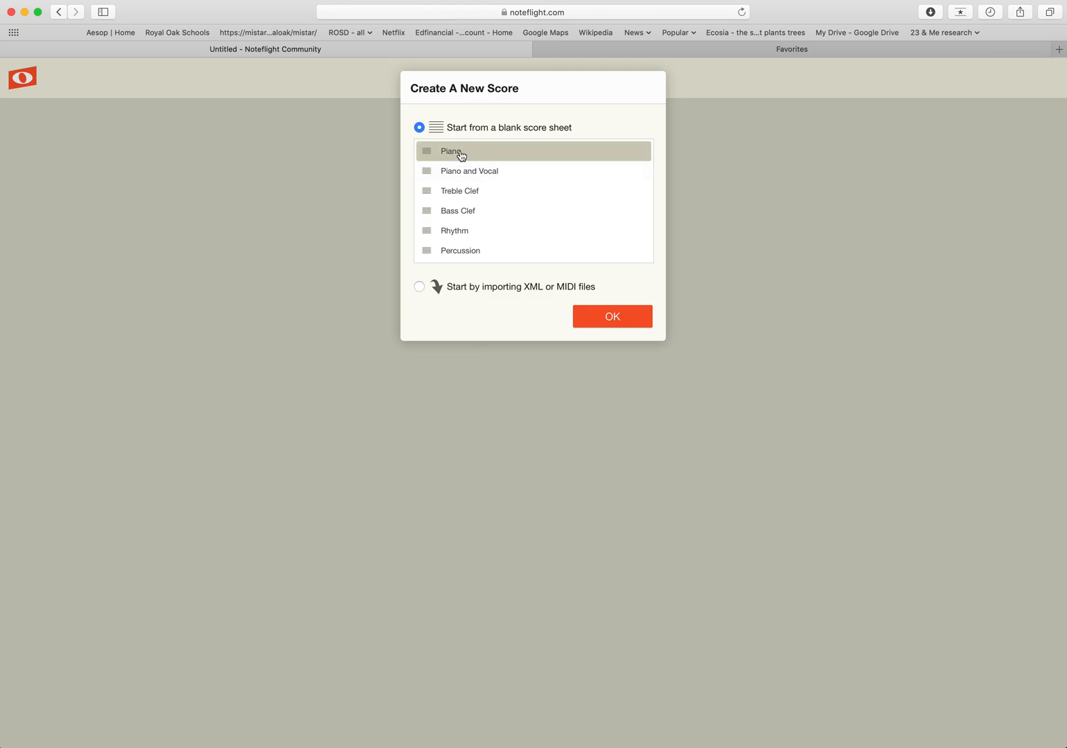
{"action": "scroll", "coordinate": [485, 207], "scroll_direction": "down", "scroll_amount": 2}
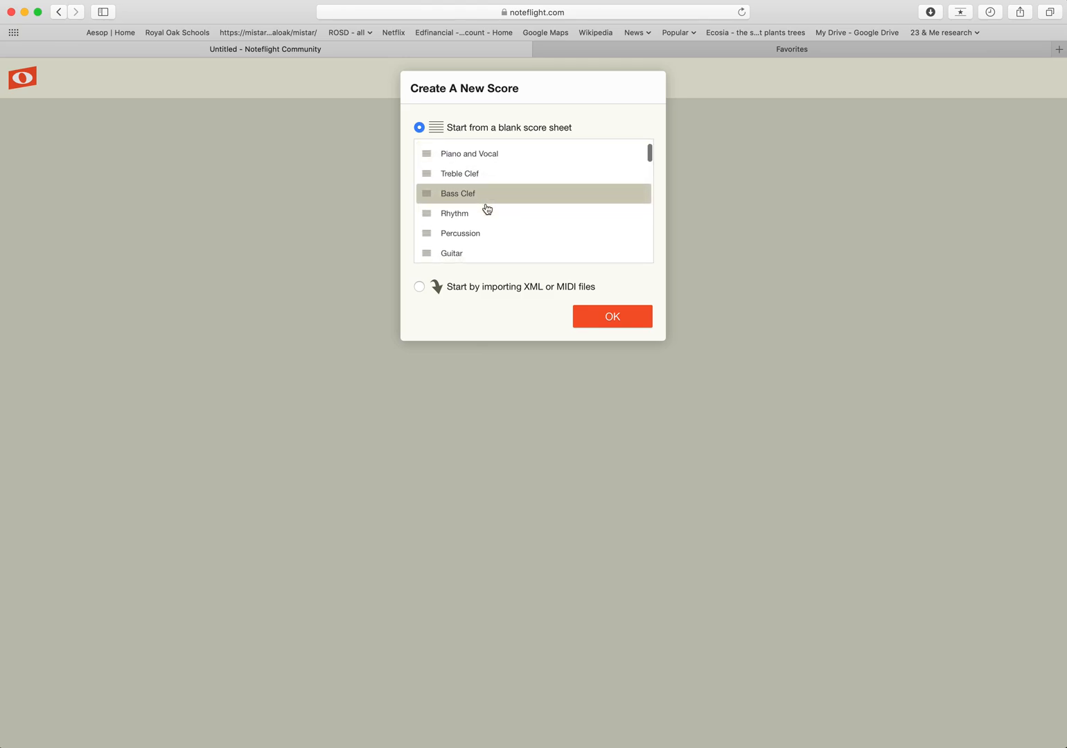
{"action": "scroll", "coordinate": [487, 209], "scroll_direction": "up", "scroll_amount": 2}
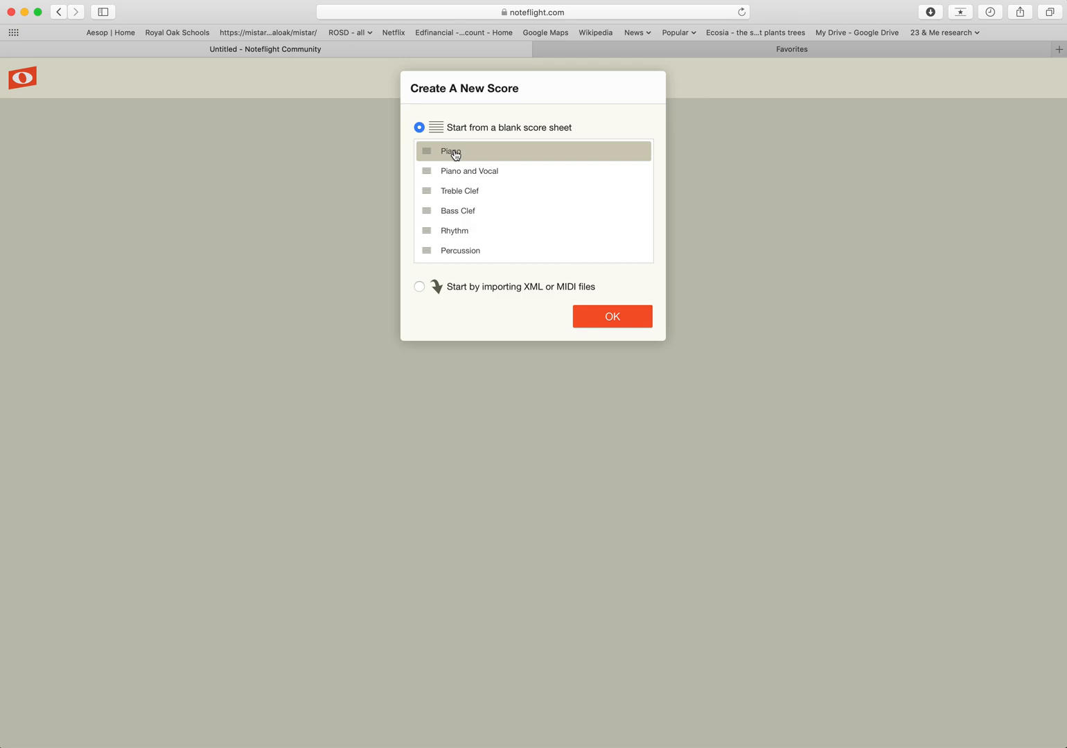
Browse the blank templates, trying Treble Clef and Bass Clef before settling on String Orchestra.
{"action": "scroll", "coordinate": [461, 181], "scroll_direction": "down", "scroll_amount": 5}
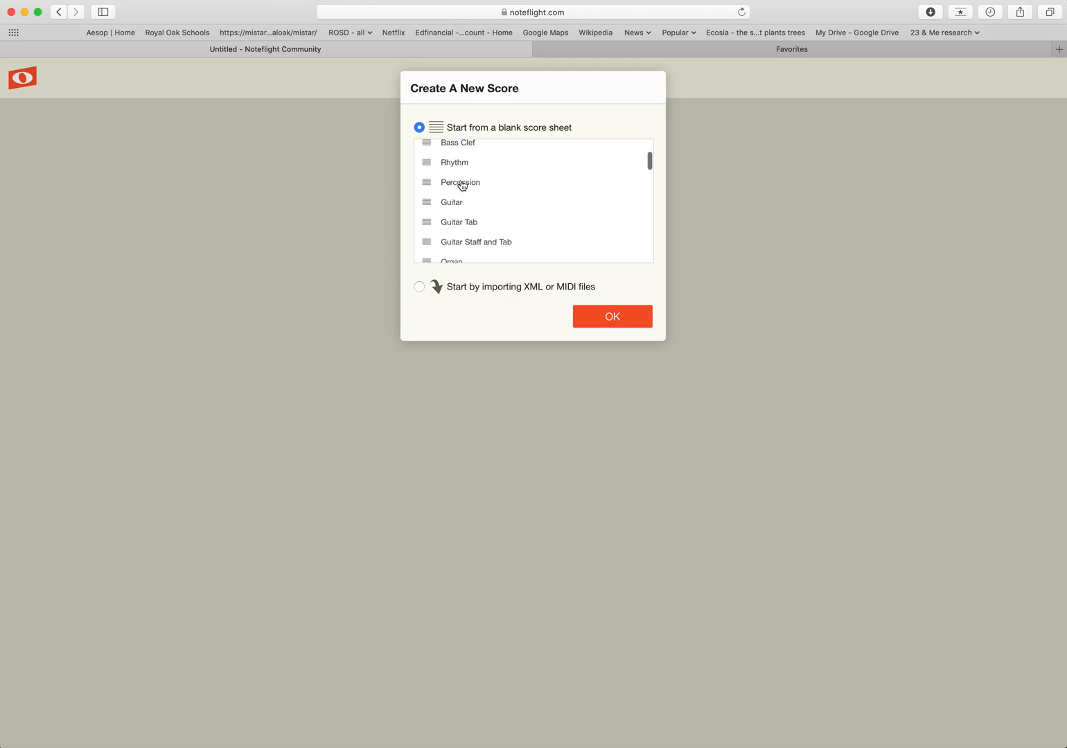
{"action": "scroll", "coordinate": [461, 183], "scroll_direction": "down", "scroll_amount": 4}
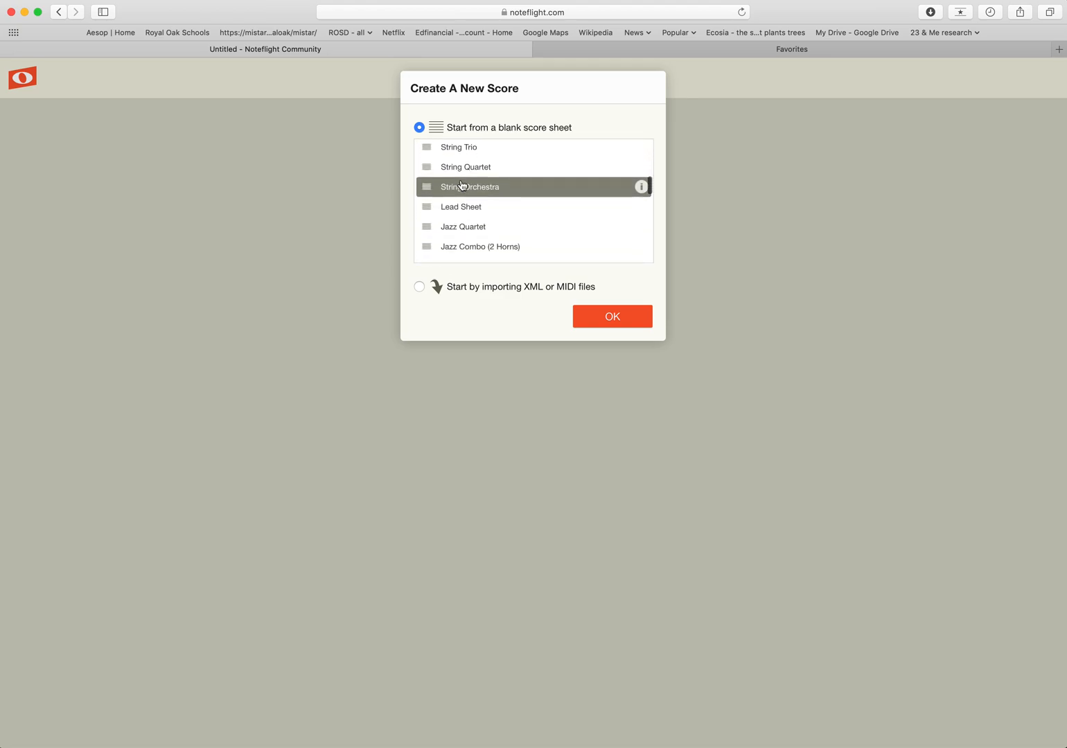
{"action": "scroll", "coordinate": [458, 166], "scroll_direction": "up", "scroll_amount": 1}
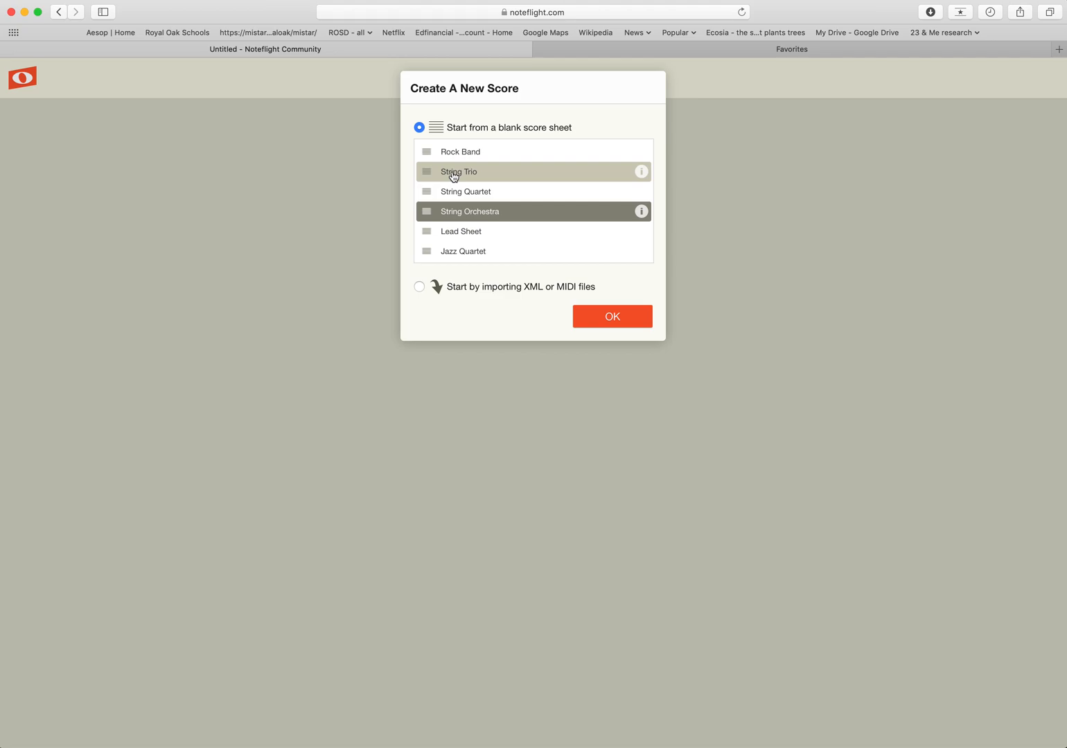
{"action": "scroll", "coordinate": [454, 177], "scroll_direction": "down", "scroll_amount": 1}
{"action": "scroll", "coordinate": [450, 195], "scroll_direction": "down", "scroll_amount": 1}
{"action": "scroll", "coordinate": [449, 195], "scroll_direction": "down", "scroll_amount": 8}
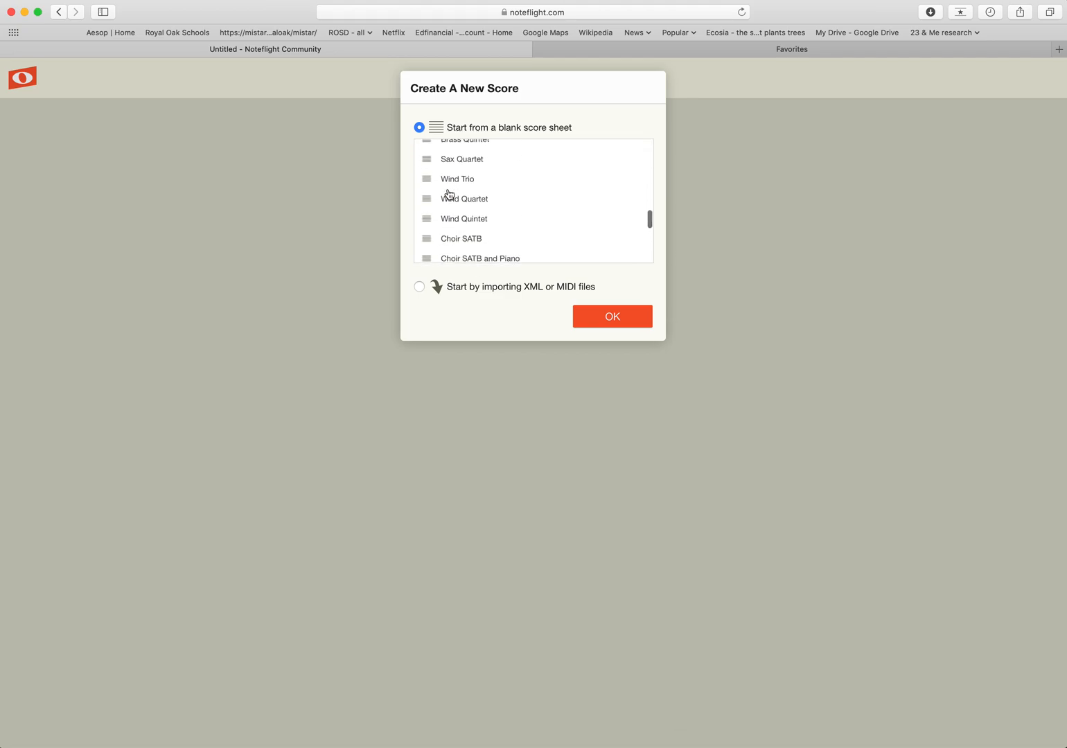
{"action": "scroll", "coordinate": [449, 195], "scroll_direction": "down", "scroll_amount": 6}
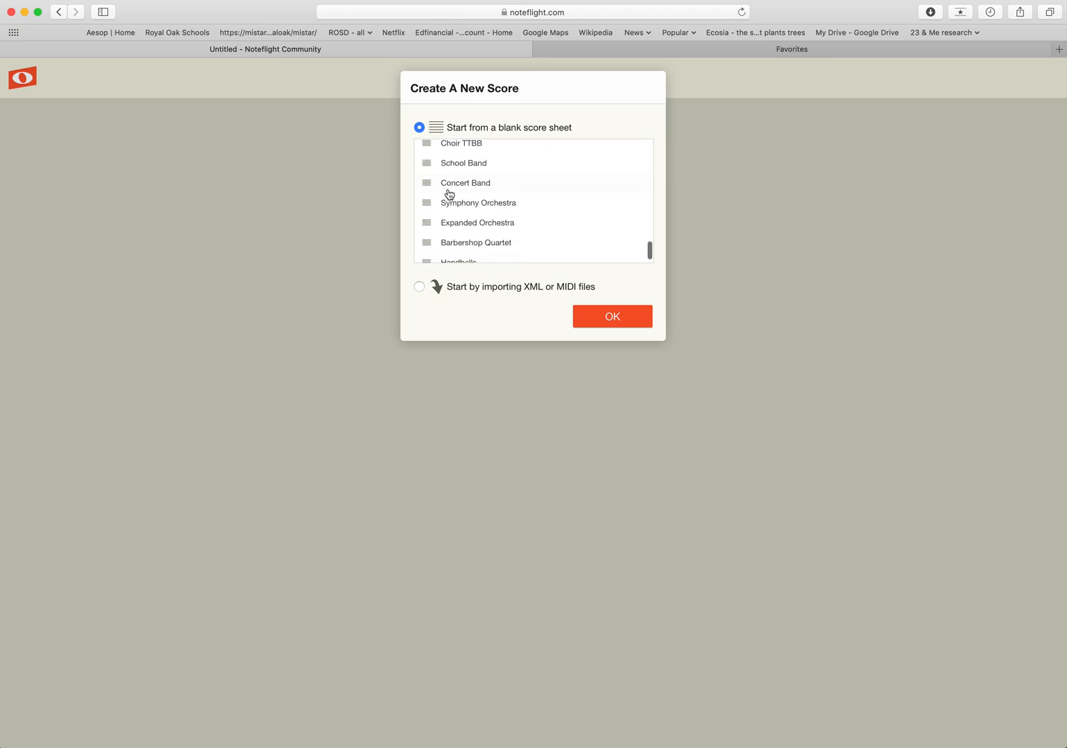
{"action": "scroll", "coordinate": [449, 194], "scroll_direction": "up", "scroll_amount": 15}
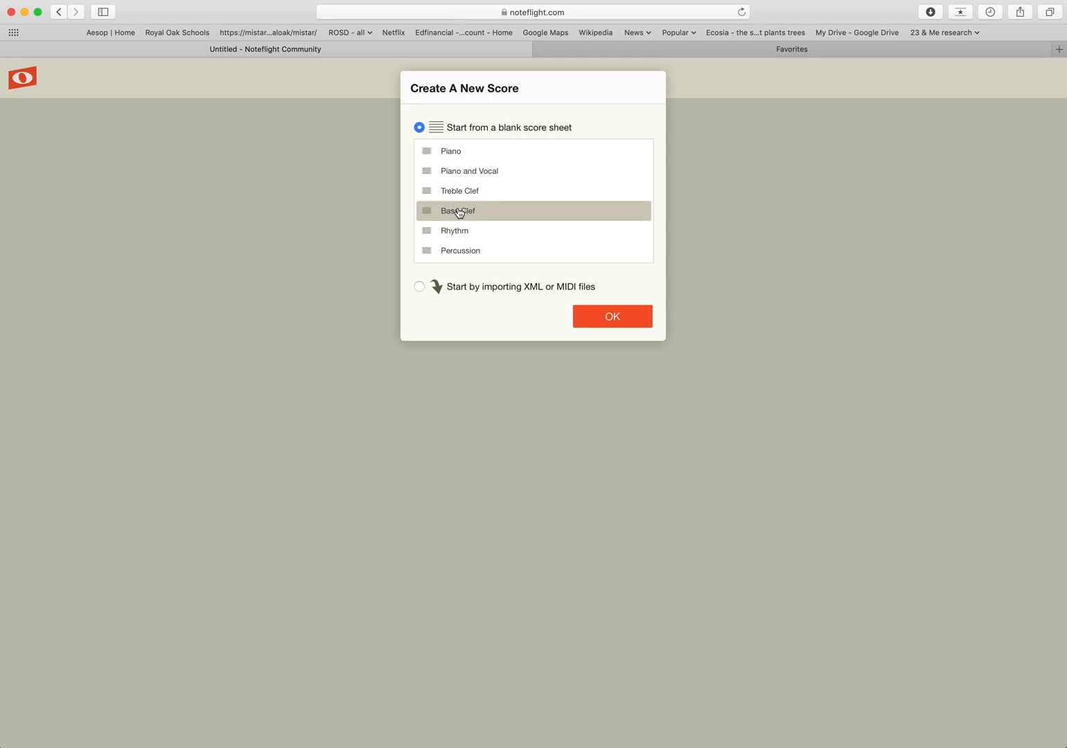
{"action": "left_click", "coordinate": [534, 194]}
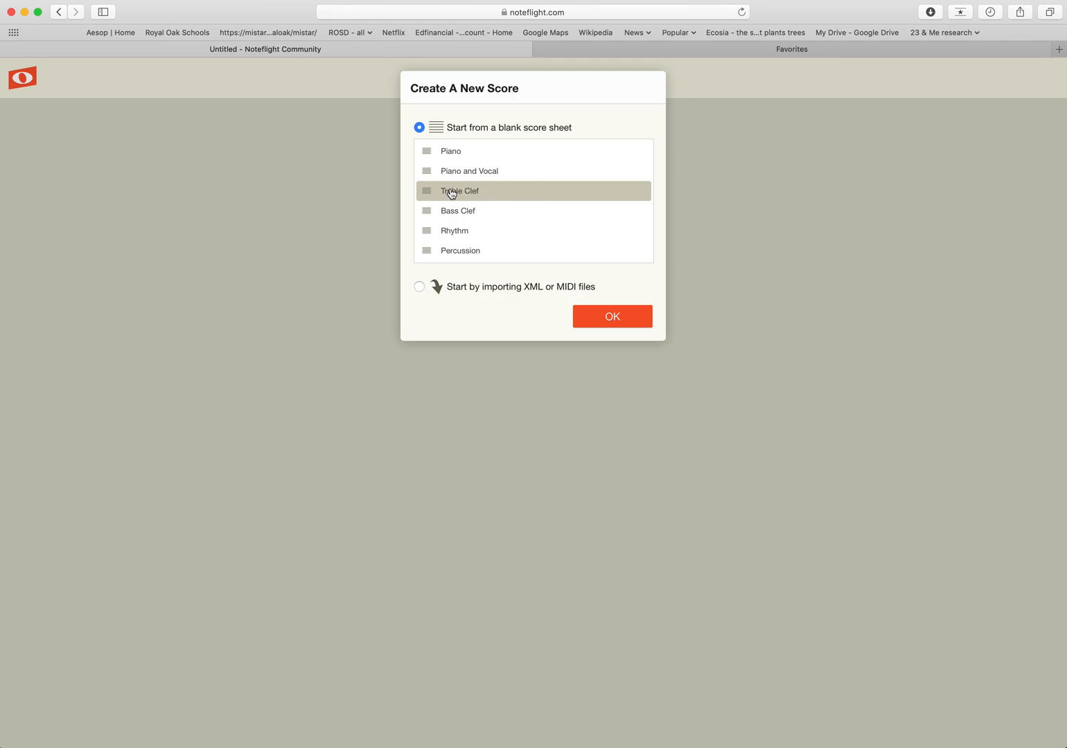
{"action": "left_click", "coordinate": [537, 211]}
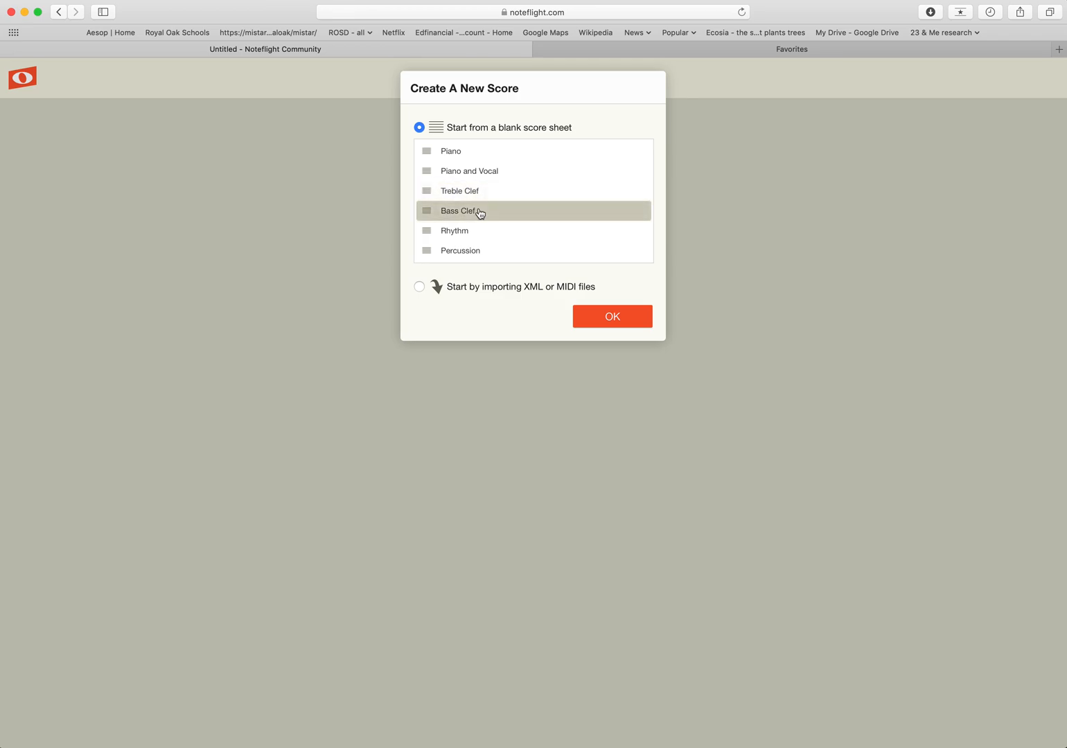
{"action": "scroll", "coordinate": [479, 211], "scroll_direction": "down", "scroll_amount": 5}
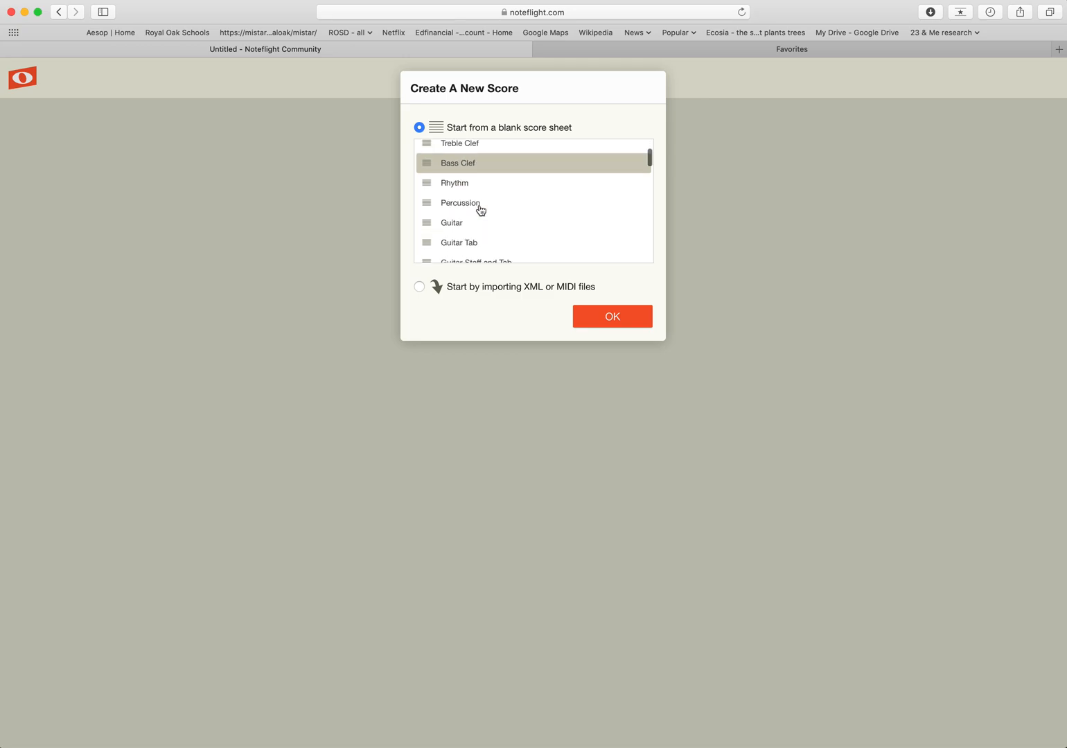
{"action": "scroll", "coordinate": [480, 210], "scroll_direction": "down", "scroll_amount": 4}
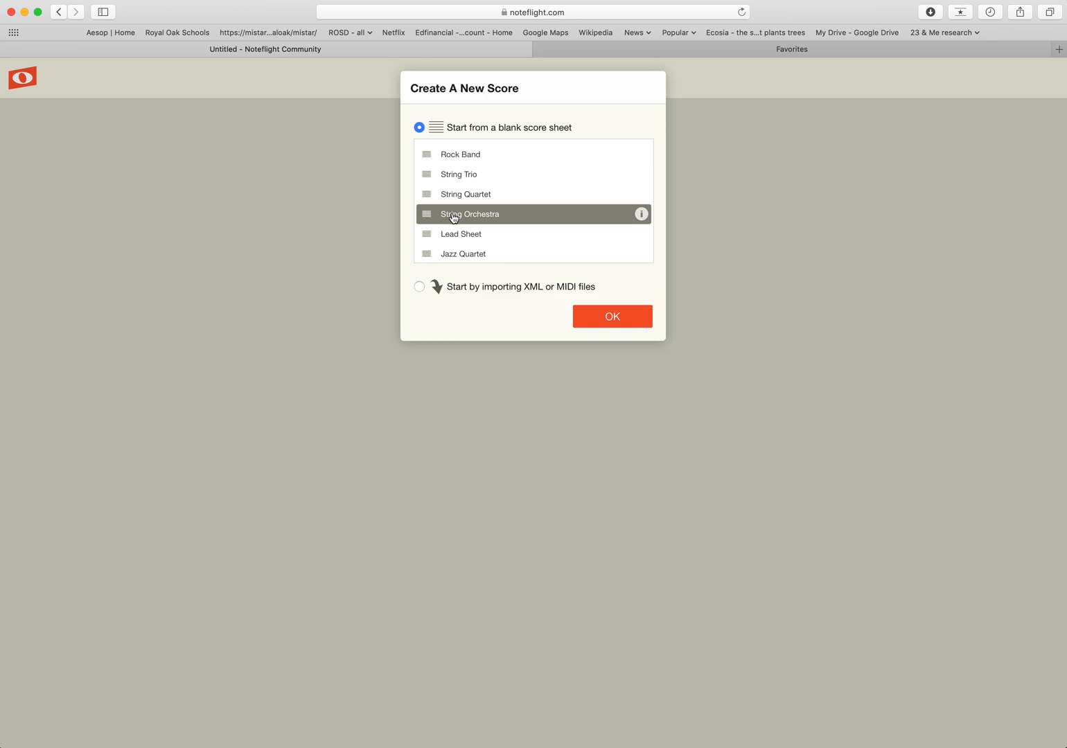
Confirm the String Orchestra template to create the new score.
{"action": "left_click", "coordinate": [612, 317]}
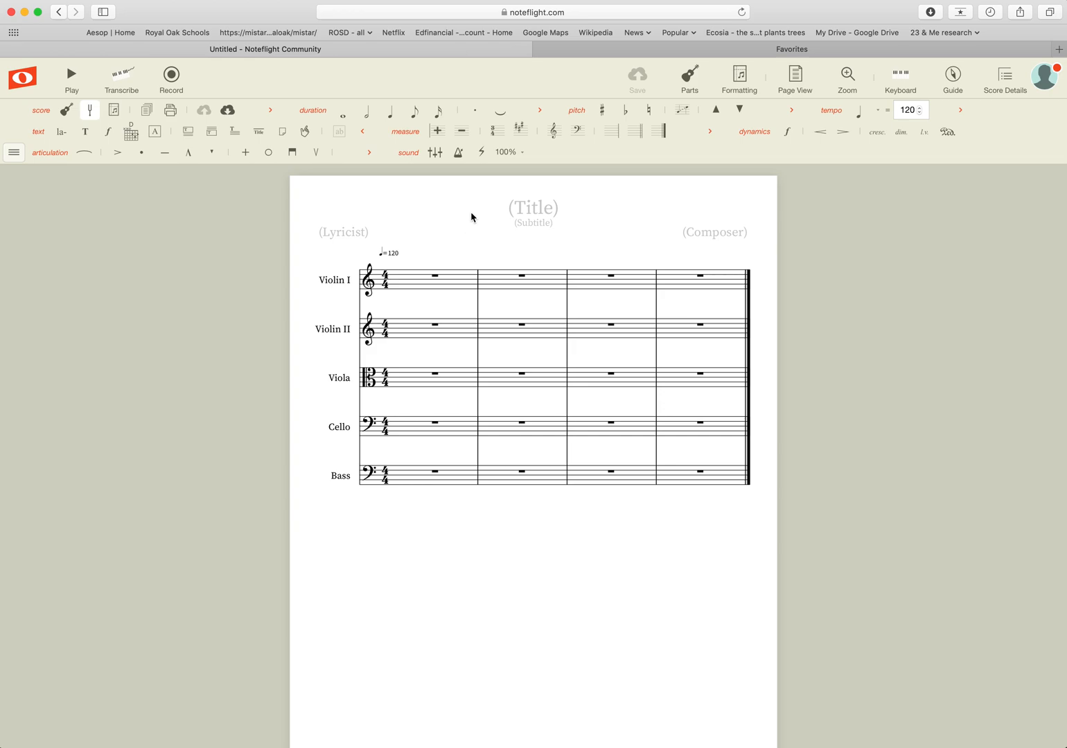
{"action": "left_click", "coordinate": [13, 153]}
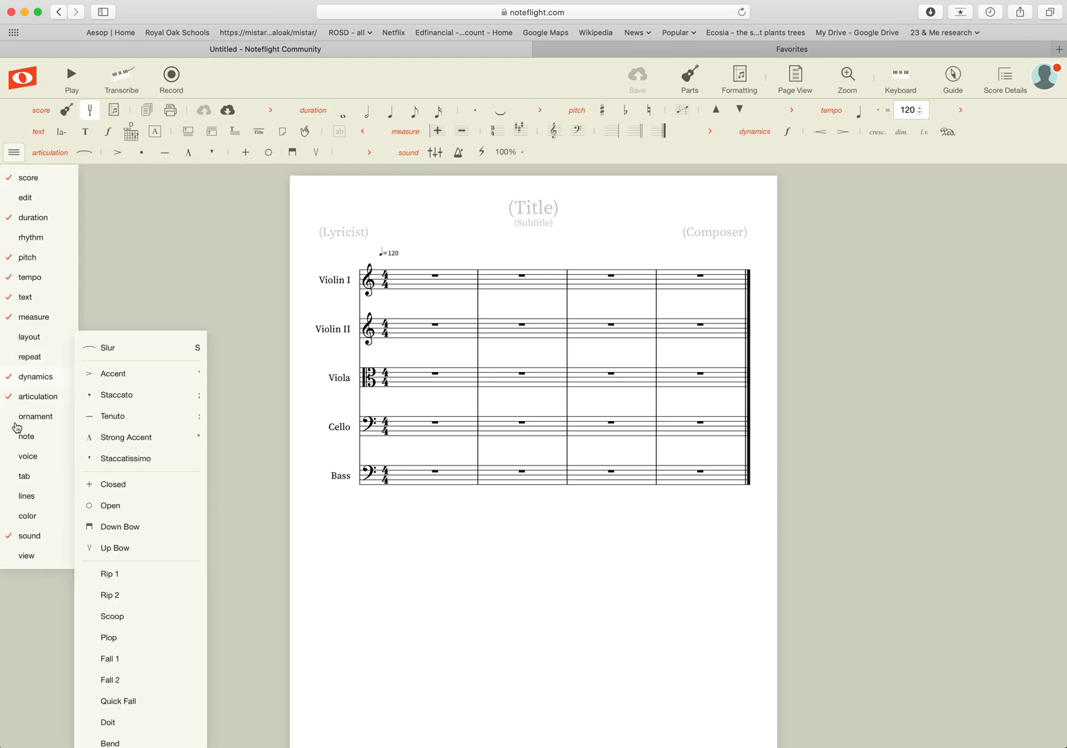
{"action": "mouse_move", "coordinate": [19, 209]}
{"action": "mouse_move", "coordinate": [22, 181]}
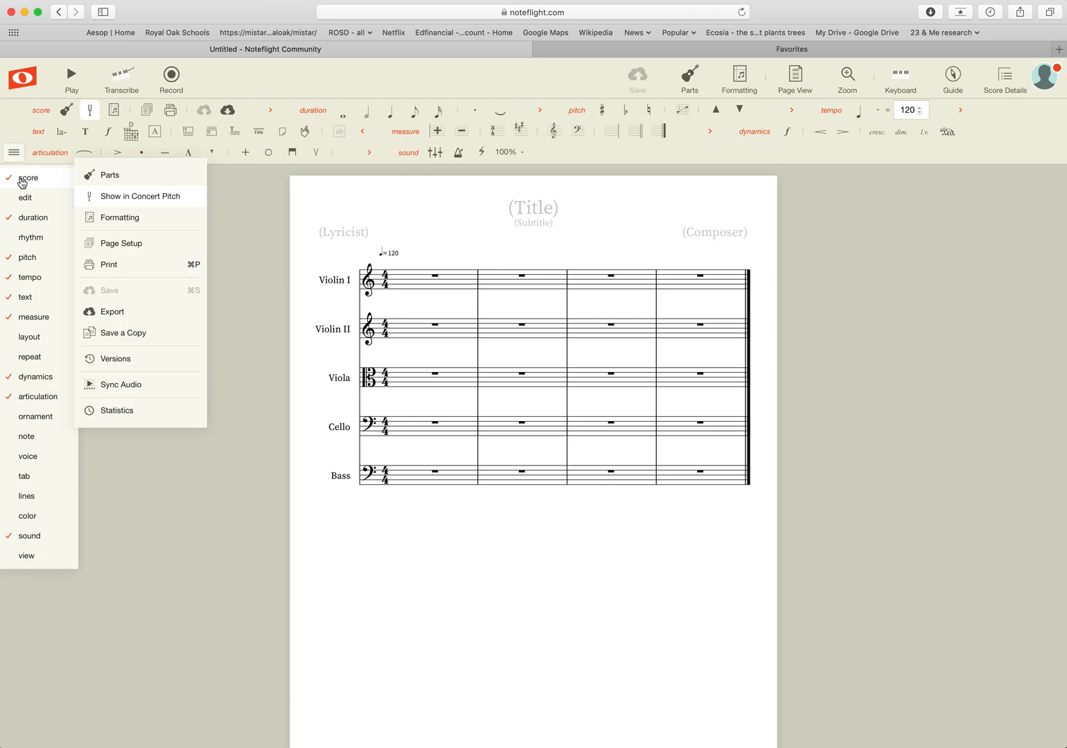
{"action": "mouse_move", "coordinate": [23, 180]}
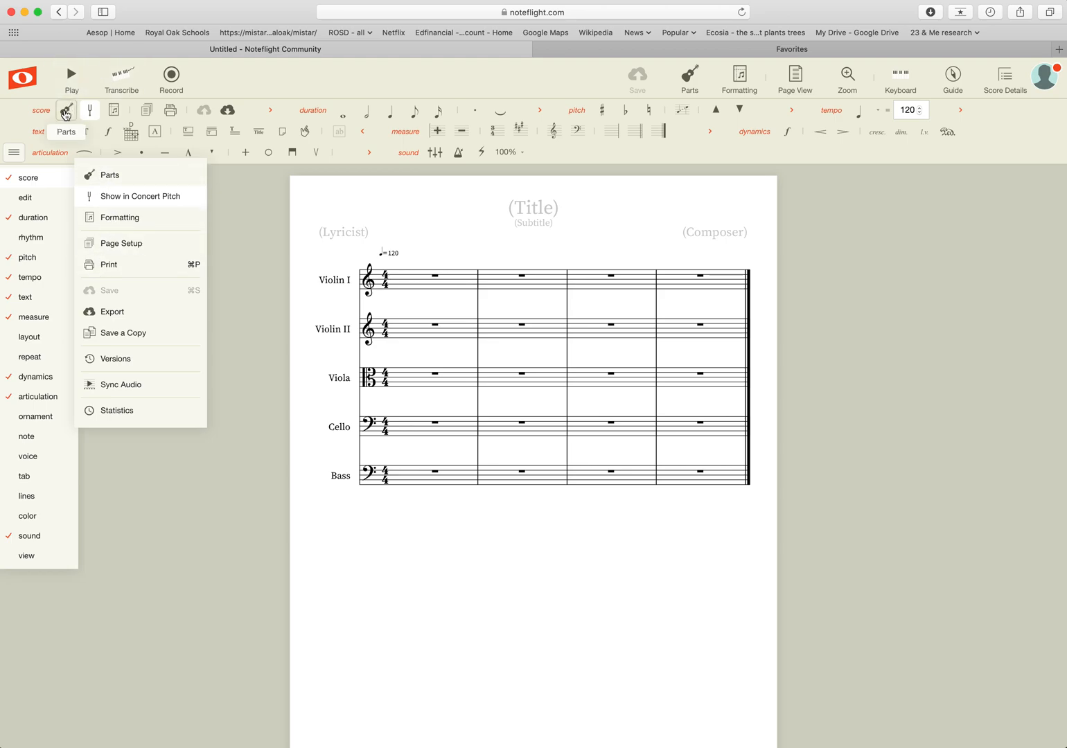
{"action": "left_click", "coordinate": [89, 112]}
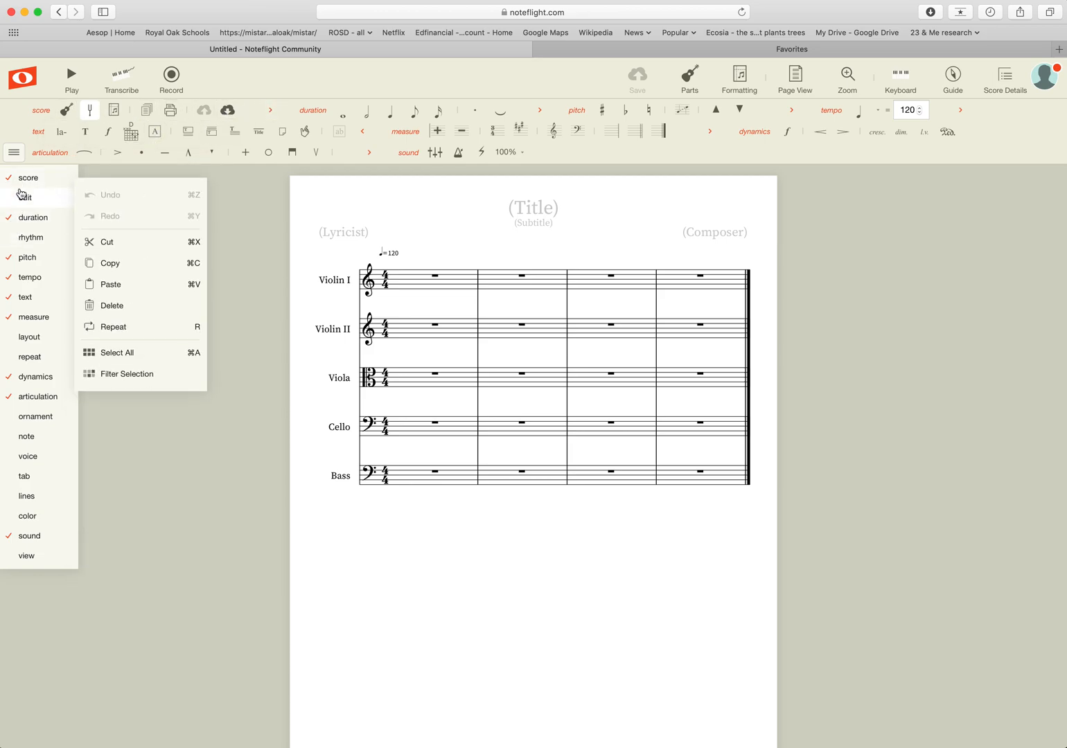
In the palette sections list, toggle the edit tools on.
{"action": "left_click", "coordinate": [13, 153]}
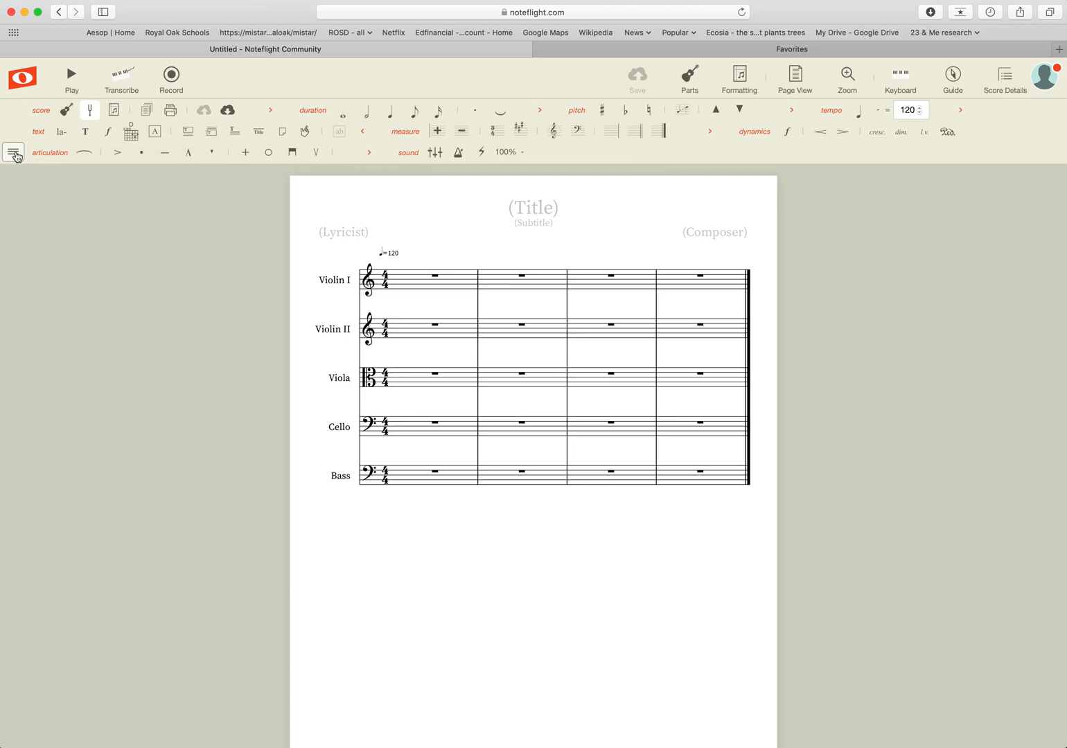
{"action": "left_click", "coordinate": [14, 152]}
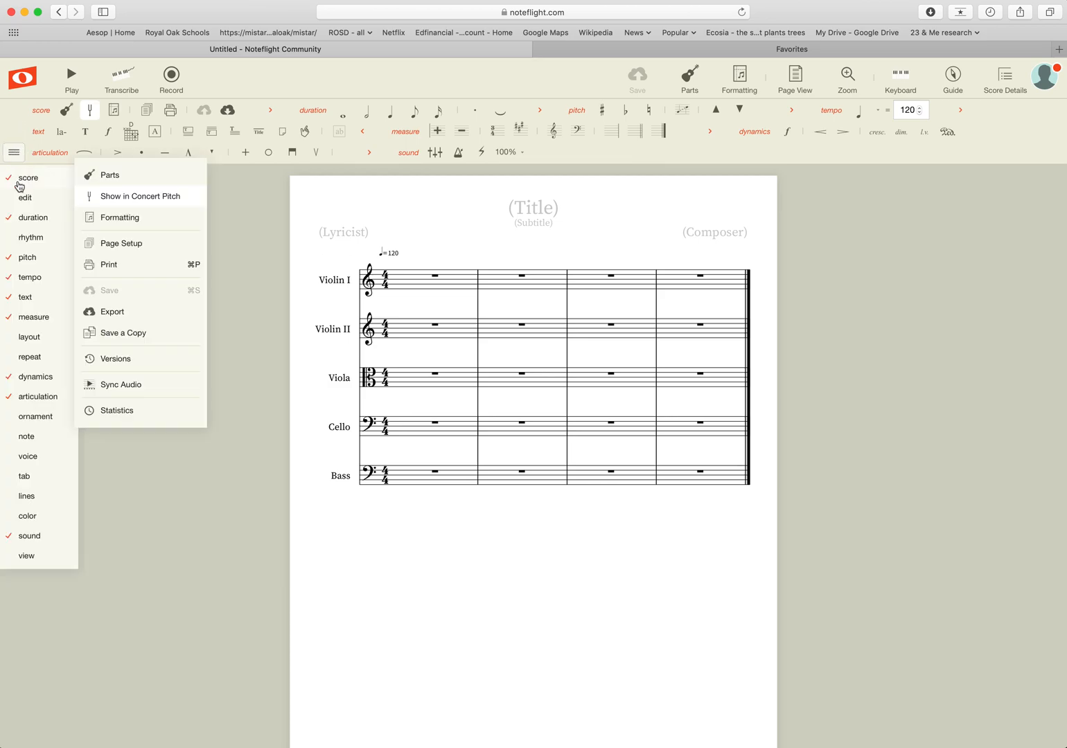
{"action": "left_click", "coordinate": [14, 153]}
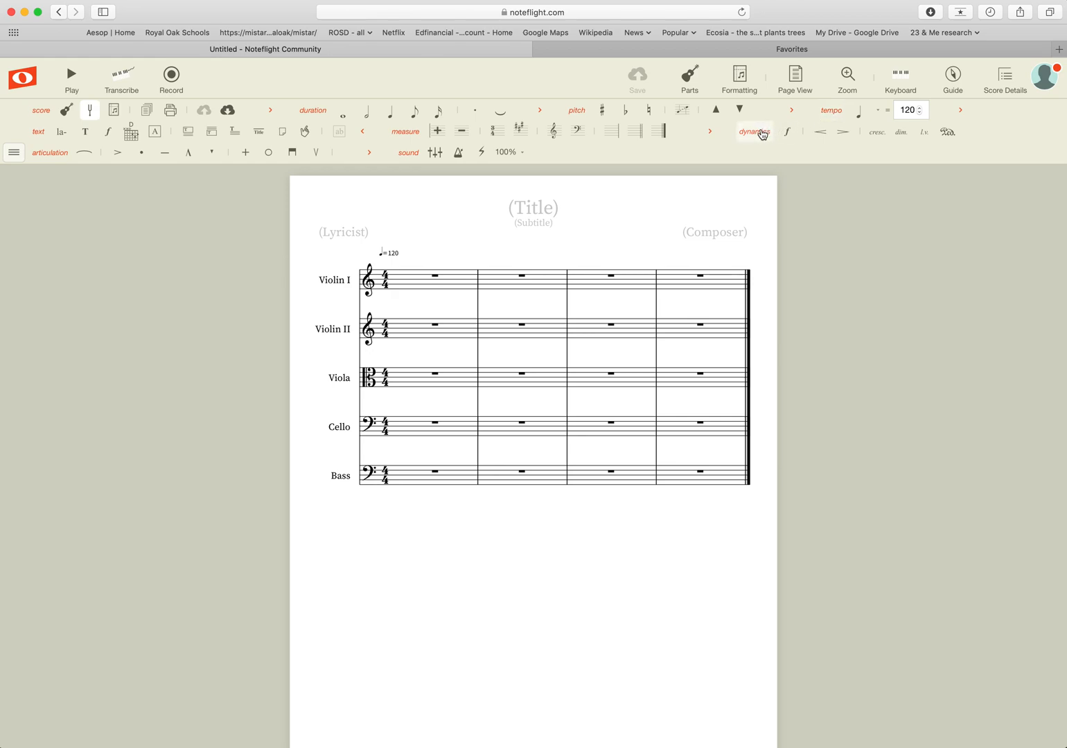
{"action": "left_click", "coordinate": [14, 153]}
{"action": "mouse_move", "coordinate": [21, 178]}
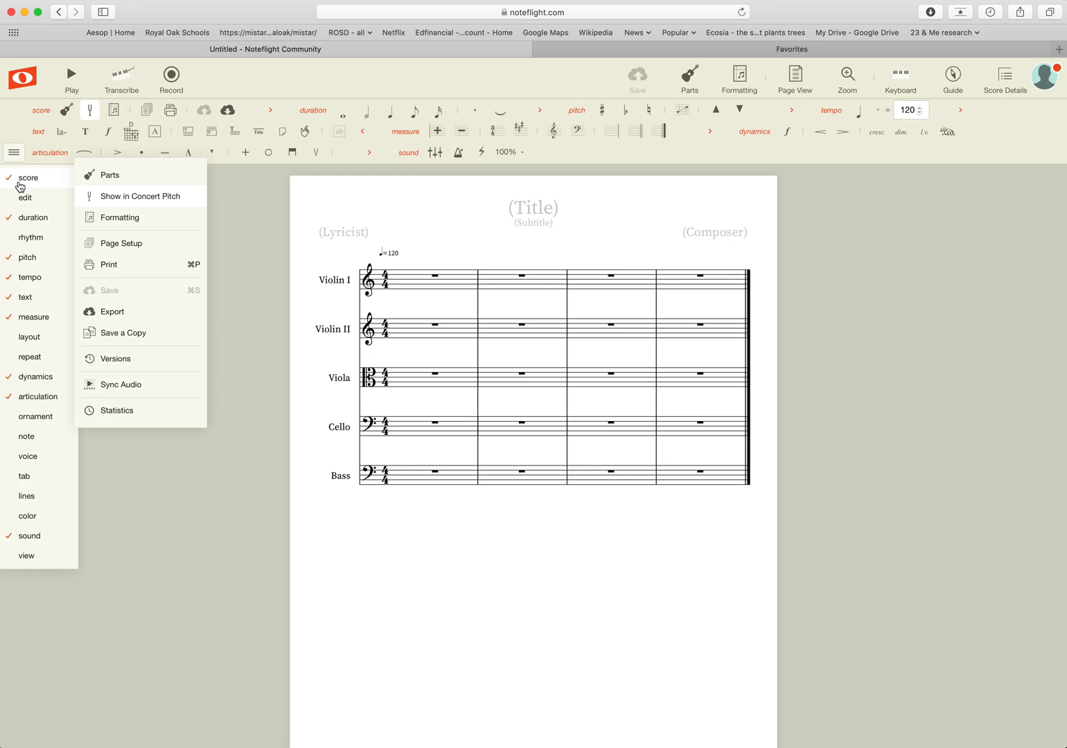
{"action": "mouse_move", "coordinate": [23, 204]}
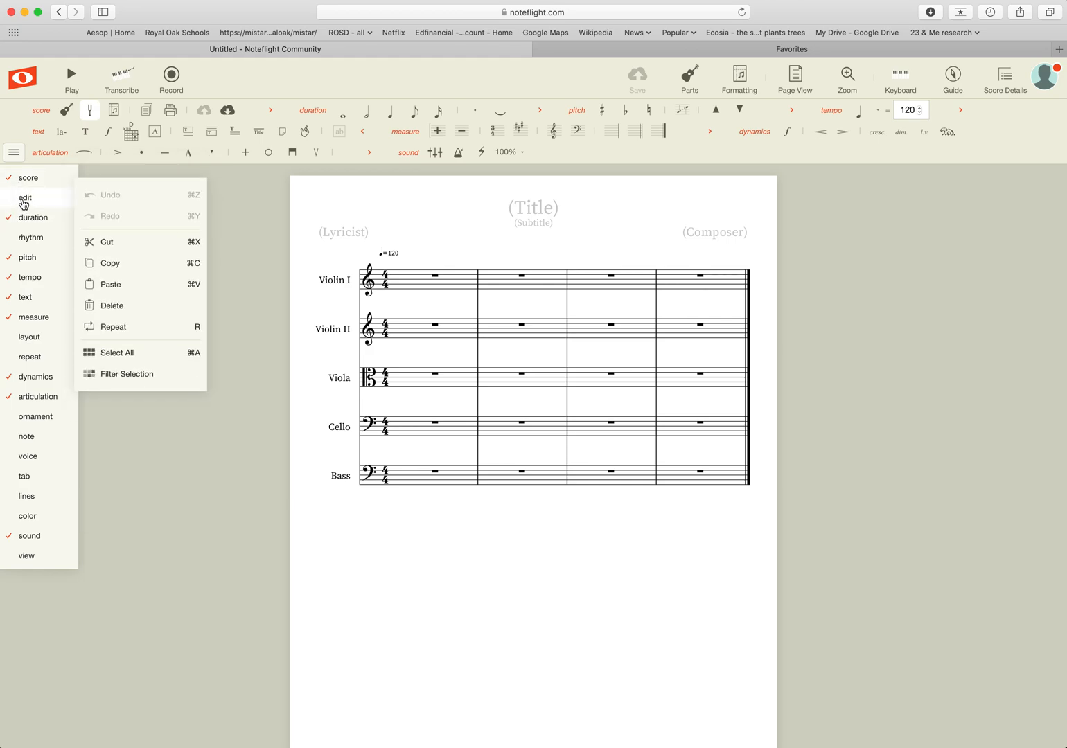
{"action": "left_click", "coordinate": [24, 204]}
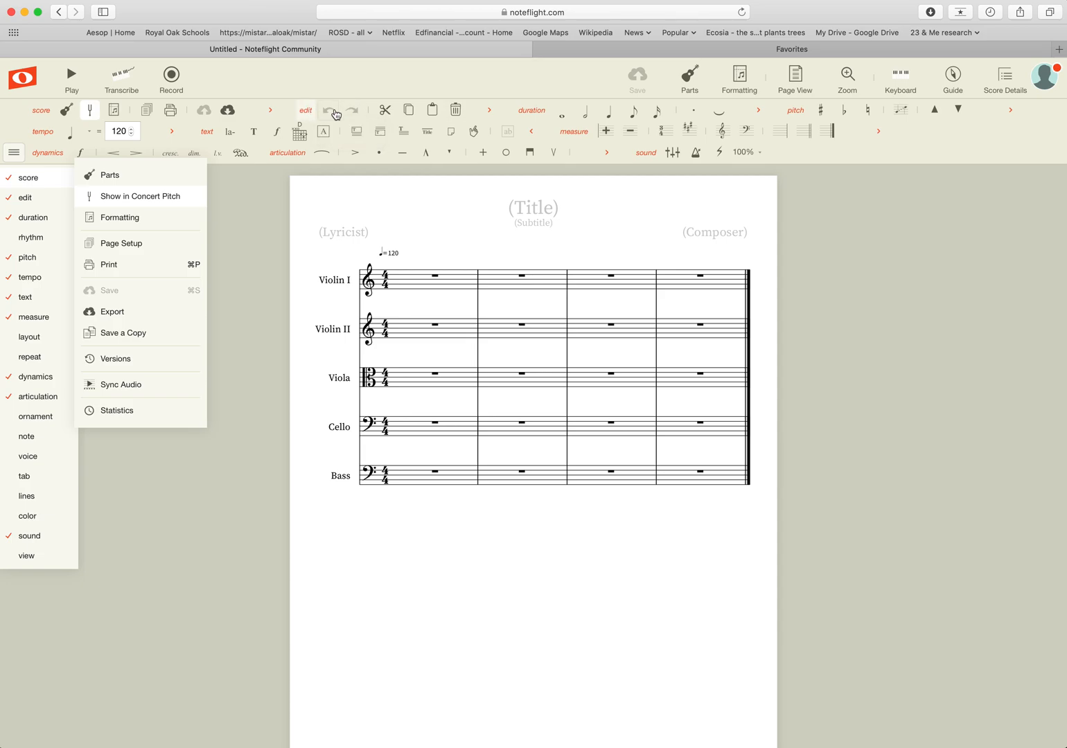
Hide the edit tools, and turn the duration tools off and back on.
{"action": "mouse_move", "coordinate": [25, 203]}
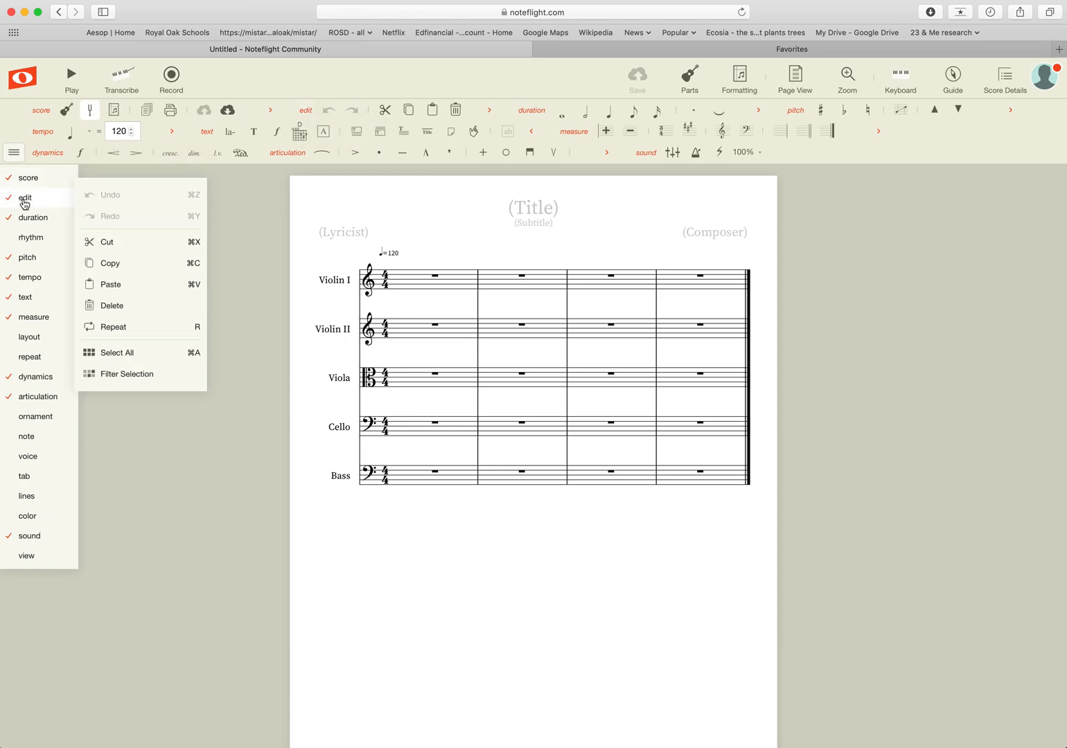
{"action": "left_click", "coordinate": [25, 201]}
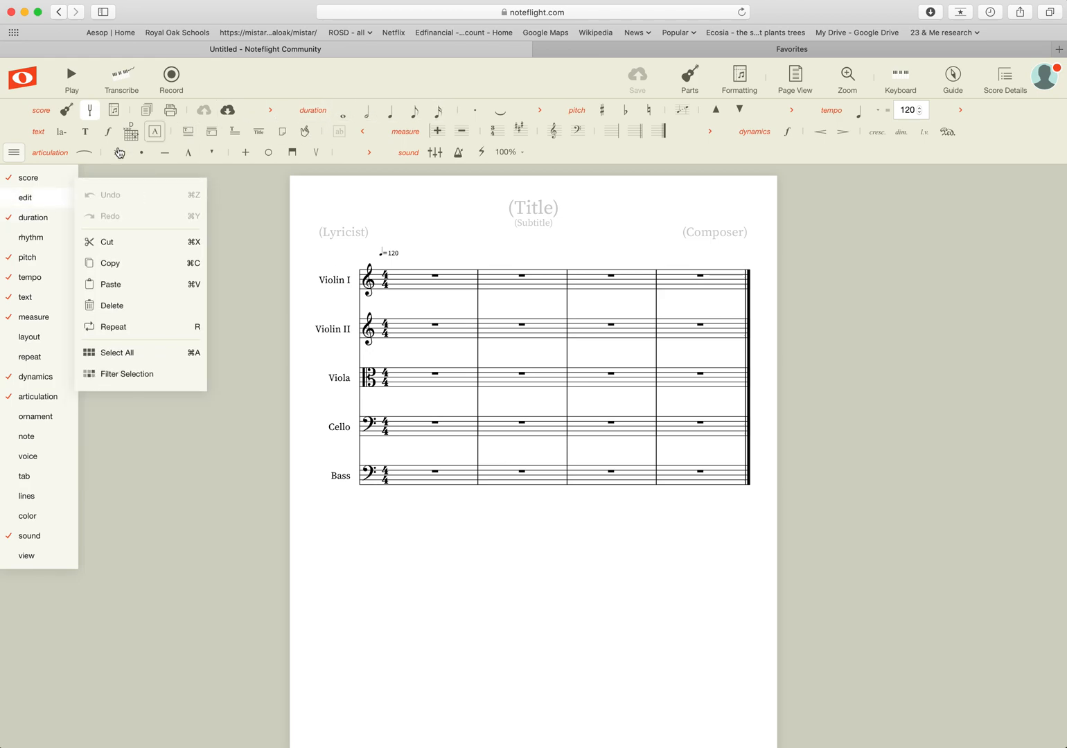
{"action": "mouse_move", "coordinate": [22, 220]}
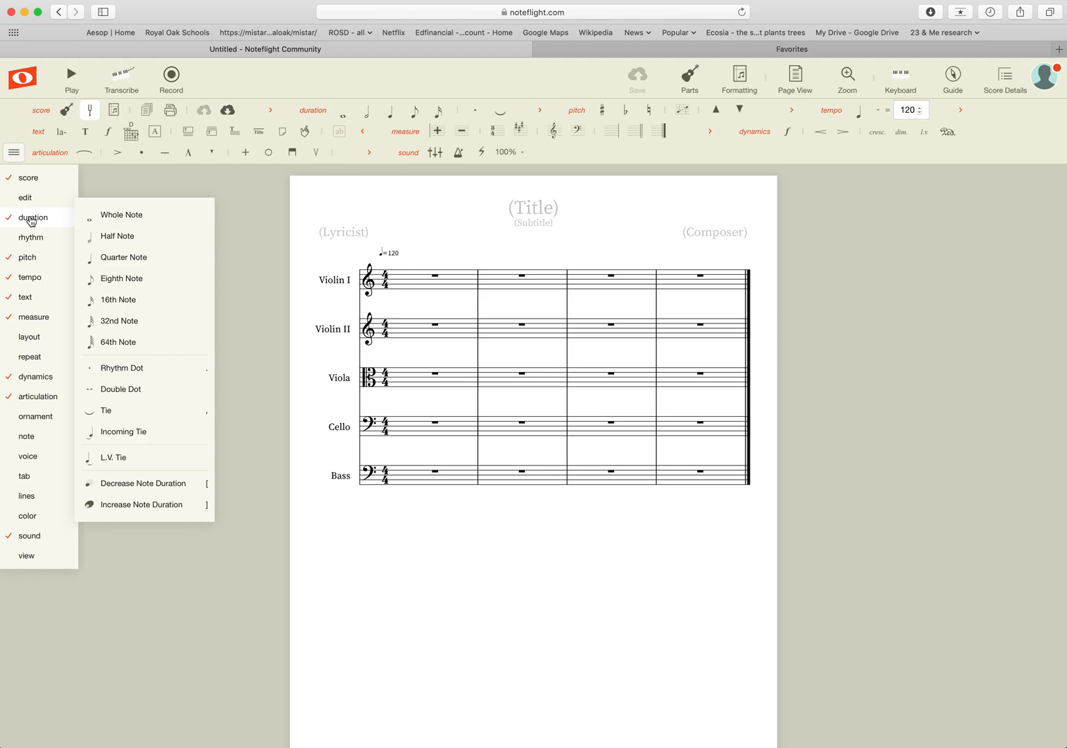
{"action": "left_click", "coordinate": [32, 221]}
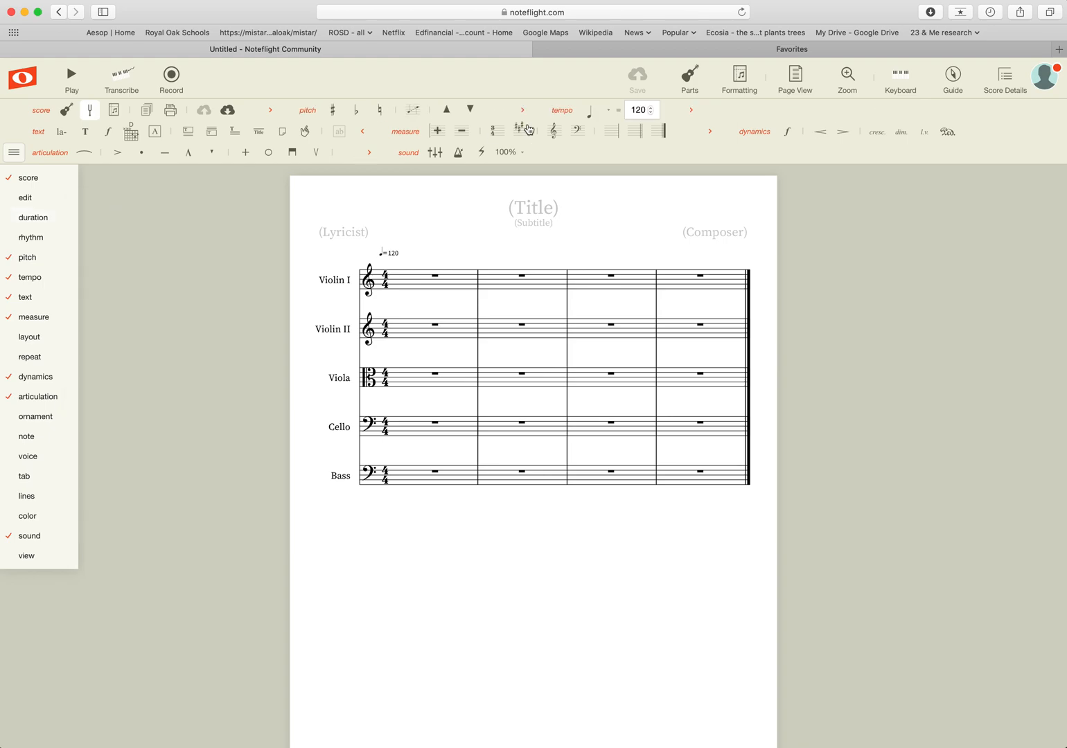
{"action": "left_click", "coordinate": [32, 221]}
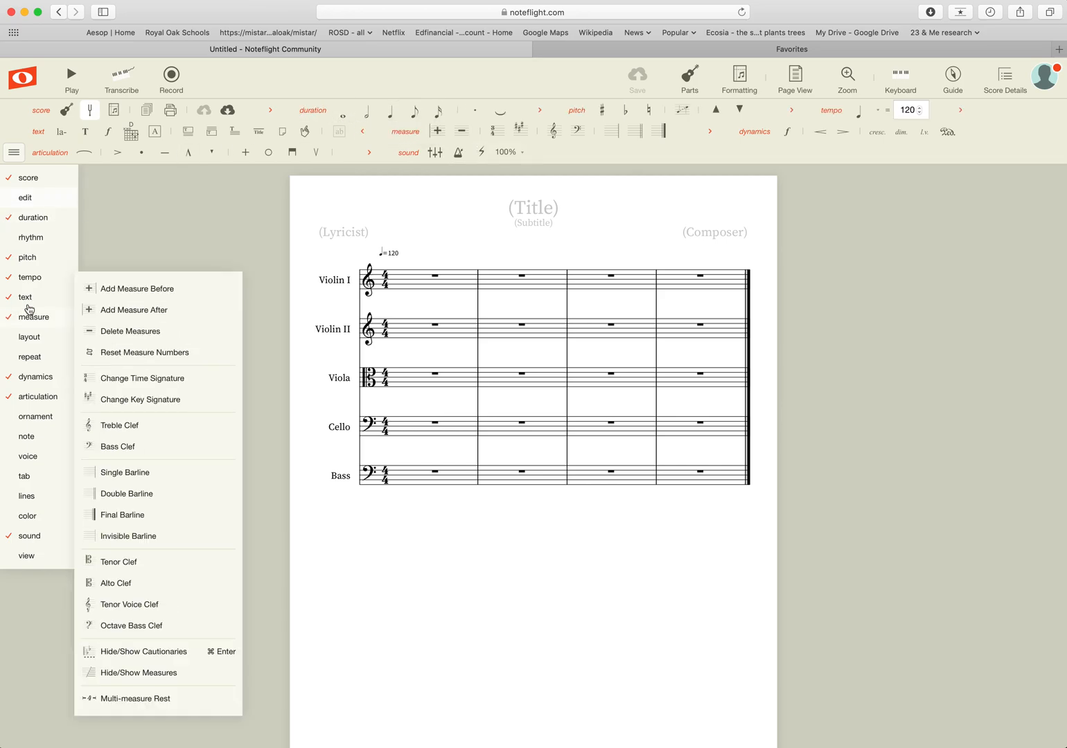
{"action": "mouse_move", "coordinate": [60, 169]}
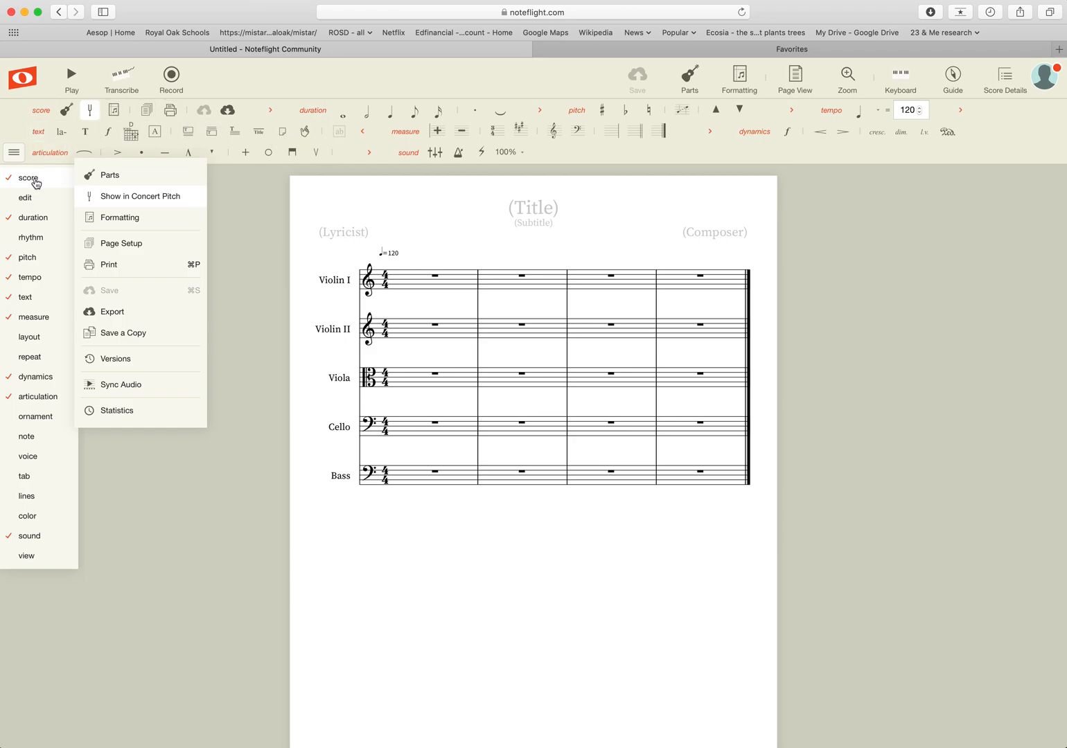
{"action": "mouse_move", "coordinate": [32, 219]}
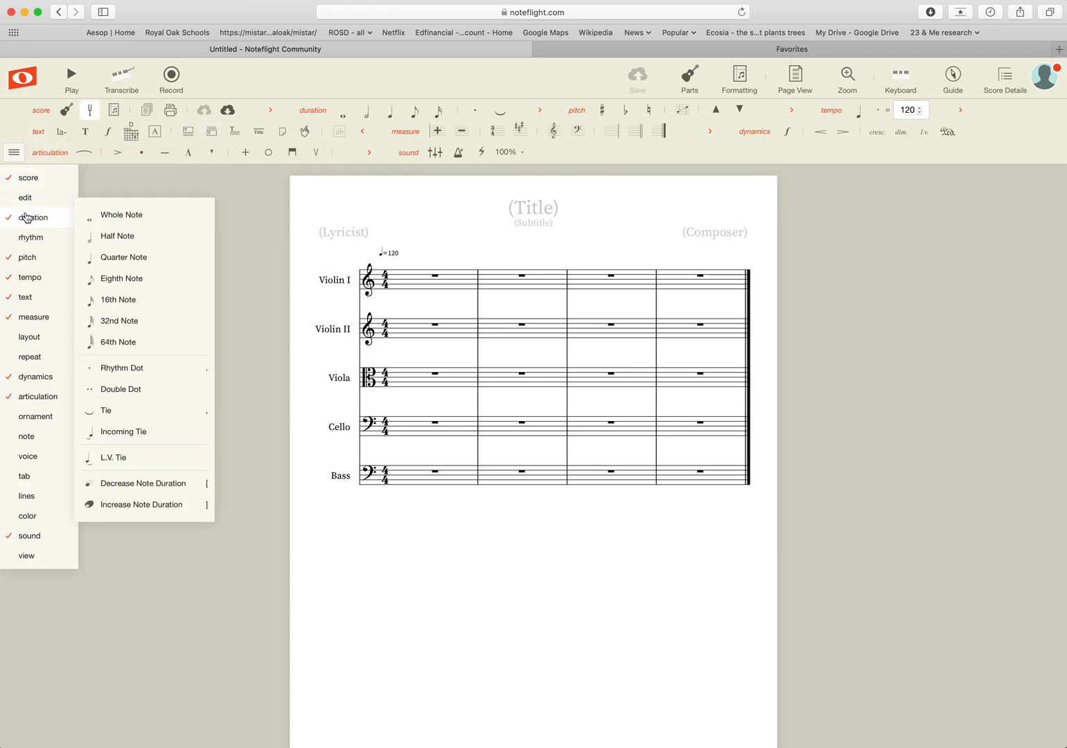
{"action": "mouse_move", "coordinate": [25, 259]}
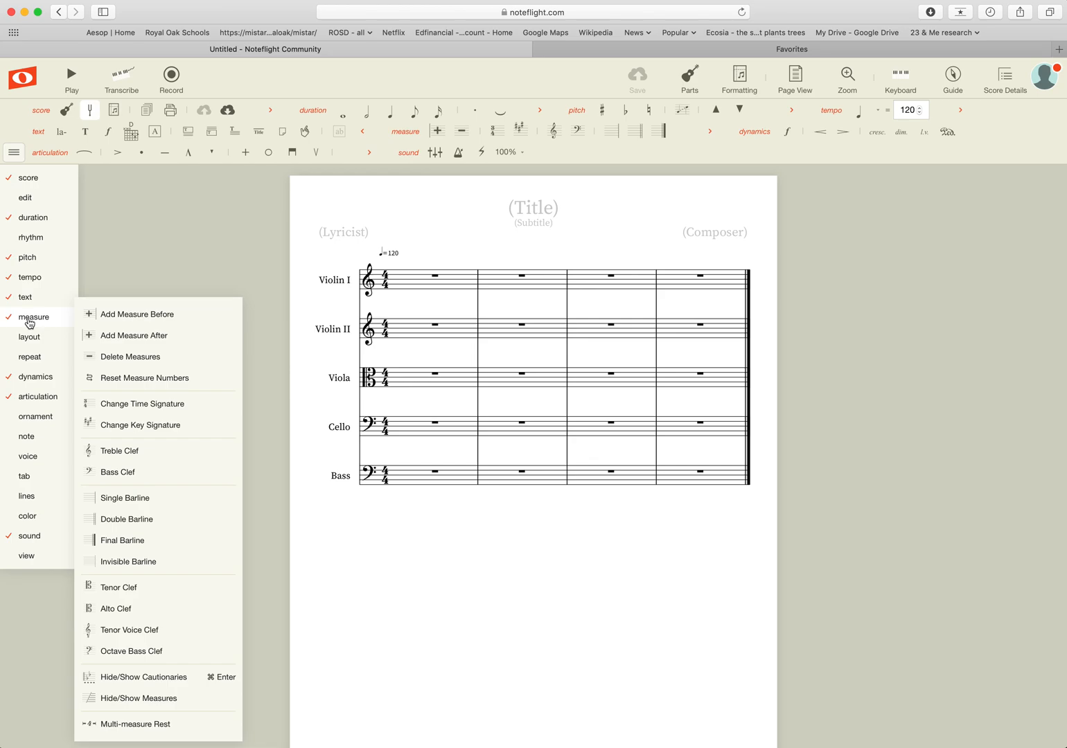
{"action": "mouse_move", "coordinate": [24, 380]}
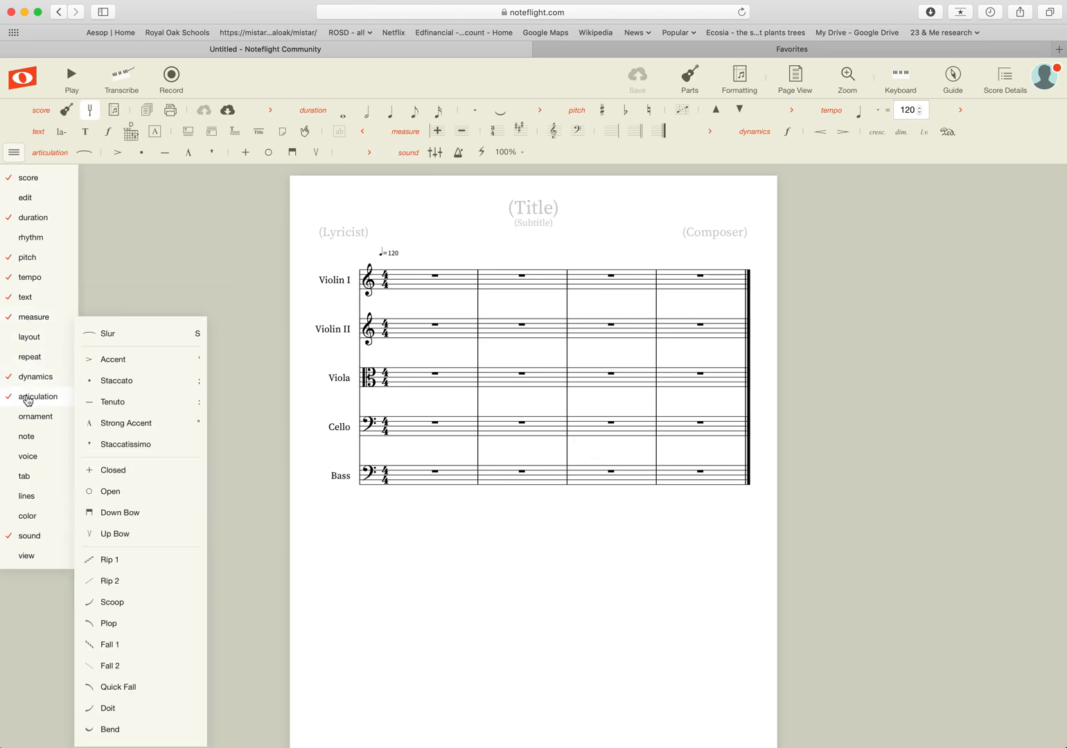
{"action": "mouse_move", "coordinate": [30, 539]}
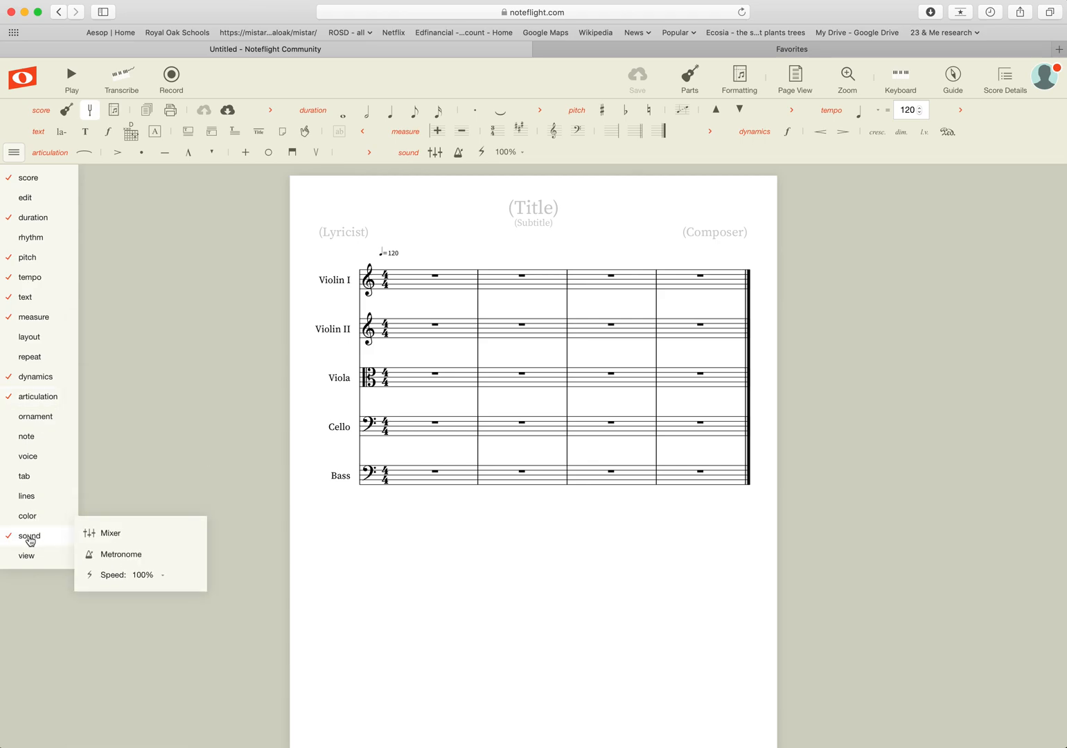
{"action": "mouse_move", "coordinate": [28, 180]}
{"action": "left_click", "coordinate": [435, 153]}
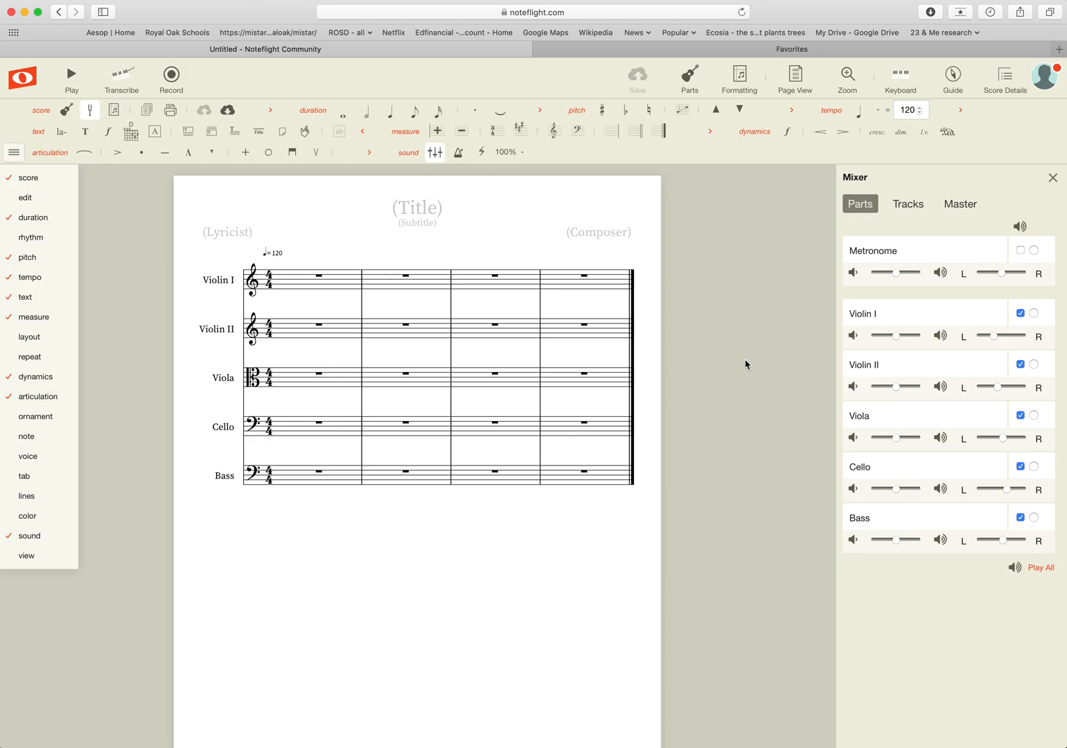
{"action": "left_click", "coordinate": [1034, 467]}
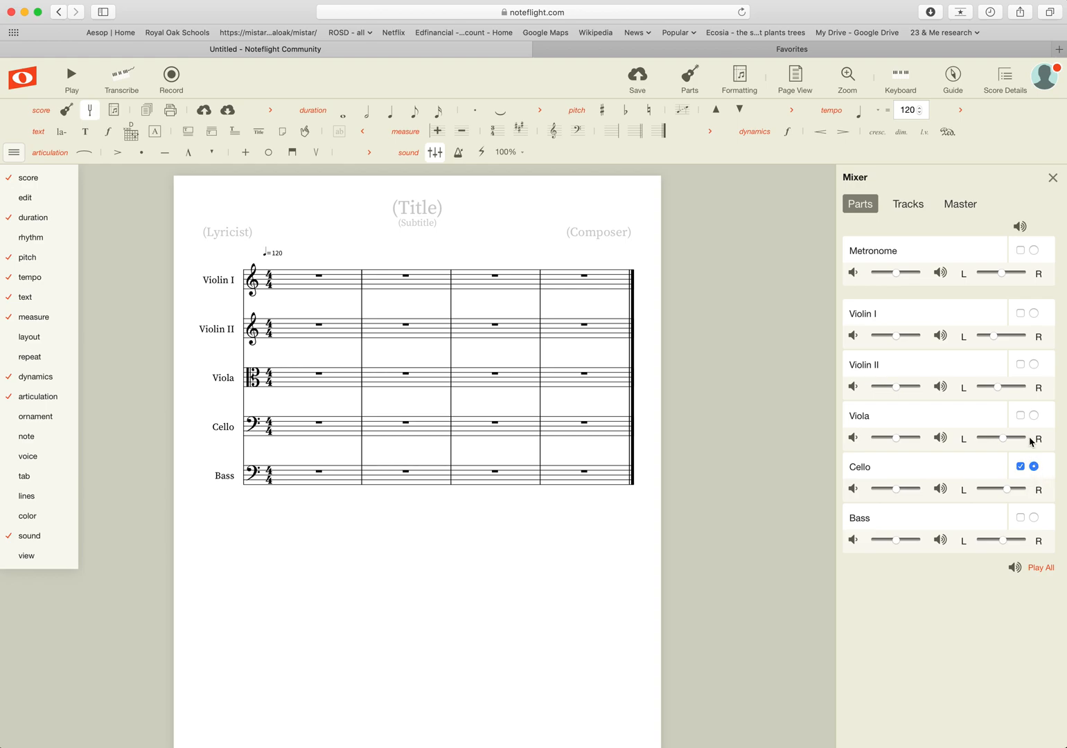
{"action": "left_click", "coordinate": [1021, 417]}
{"action": "left_click", "coordinate": [1033, 467]}
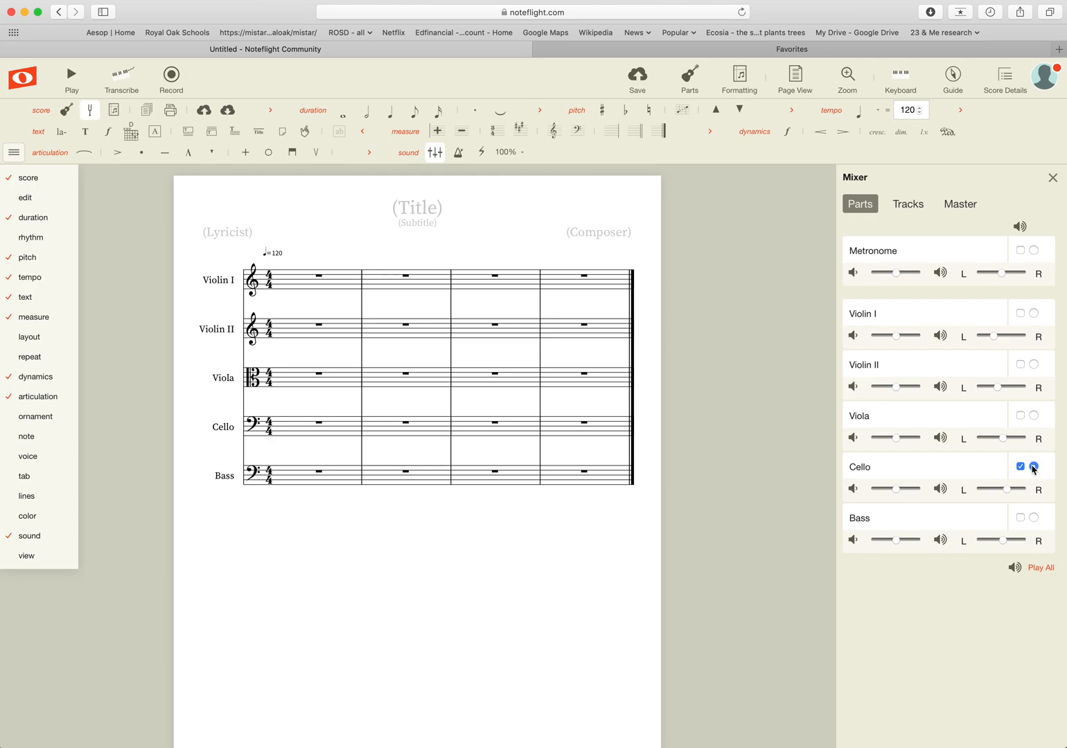
{"action": "left_click", "coordinate": [1033, 416]}
{"action": "left_click", "coordinate": [1033, 466]}
{"action": "left_click", "coordinate": [1034, 416]}
{"action": "left_click", "coordinate": [1020, 467]}
{"action": "left_click", "coordinate": [1020, 365]}
{"action": "left_click", "coordinate": [1020, 467]}
{"action": "left_click", "coordinate": [1041, 569]}
{"action": "left_click", "coordinate": [1052, 178]}
{"action": "mouse_move", "coordinate": [27, 536]}
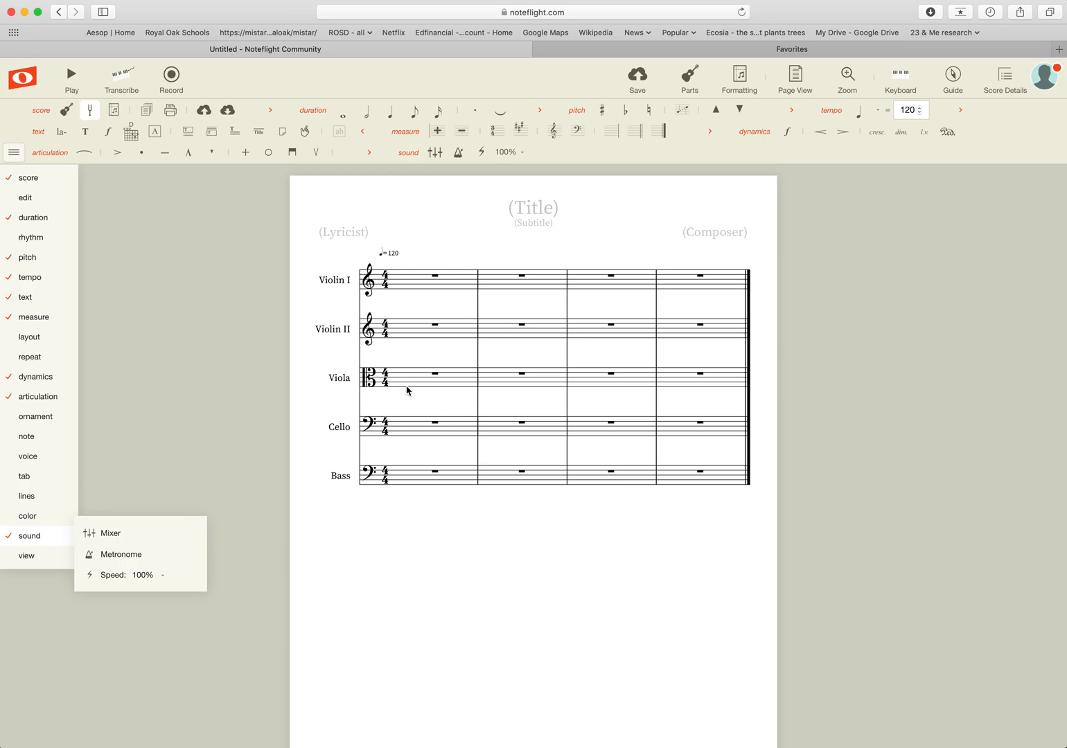
Close the palette category list, reopen it to check the measure entry, then close it again.
{"action": "left_click", "coordinate": [12, 154]}
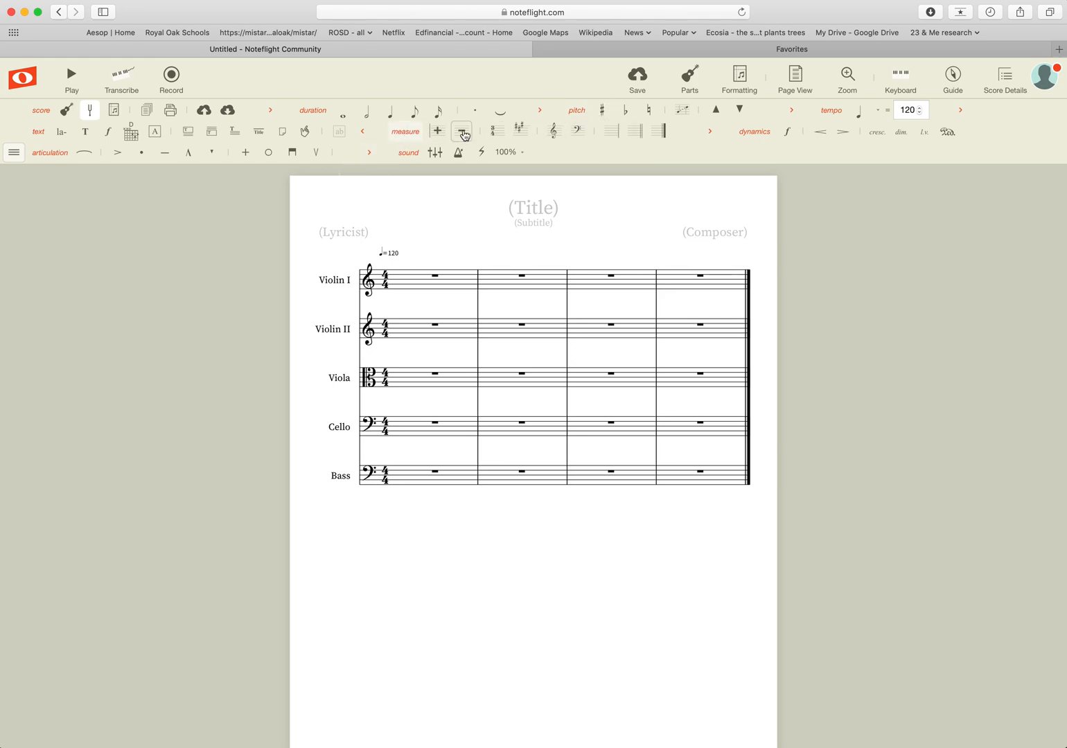
{"action": "left_click", "coordinate": [13, 153]}
{"action": "mouse_move", "coordinate": [15, 259]}
{"action": "mouse_move", "coordinate": [18, 318]}
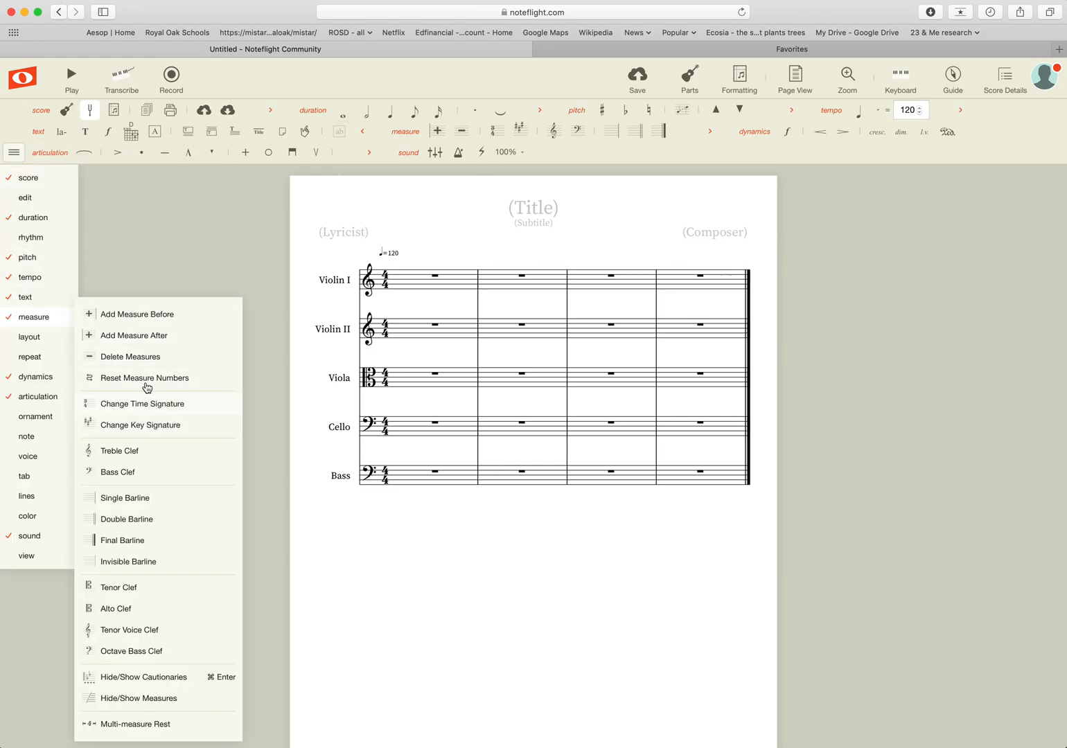
{"action": "left_click", "coordinate": [14, 154]}
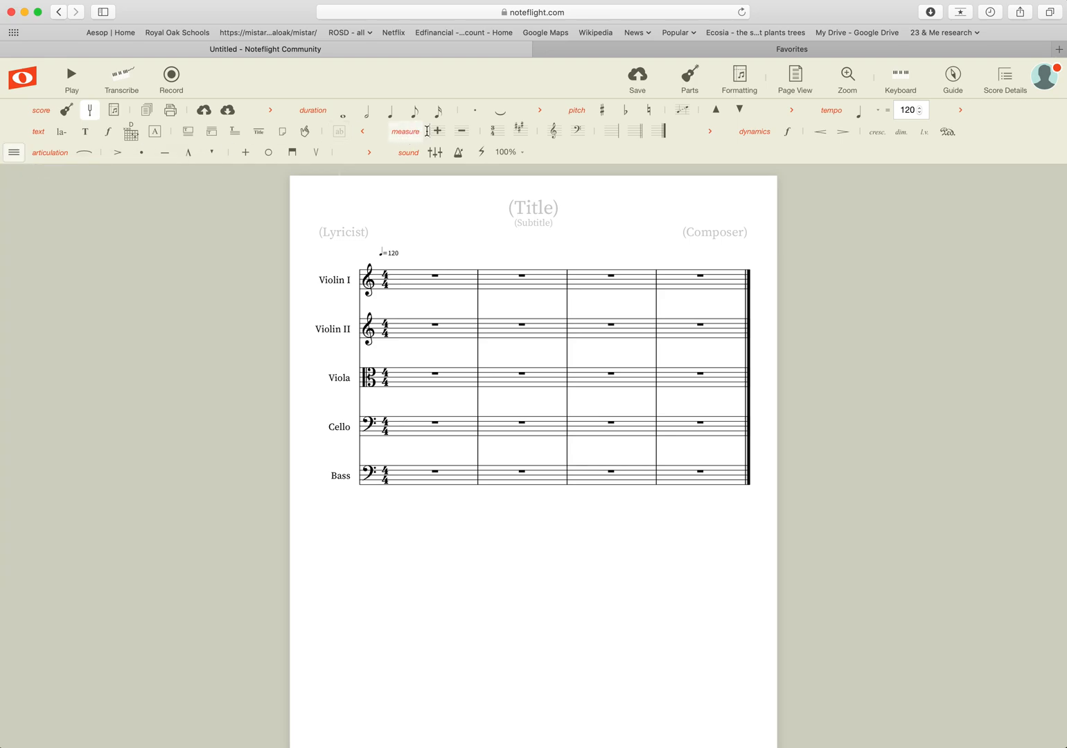
Change the time signature to 7/8 on all staves.
{"action": "left_click", "coordinate": [497, 132]}
{"action": "left_click", "coordinate": [464, 164]}
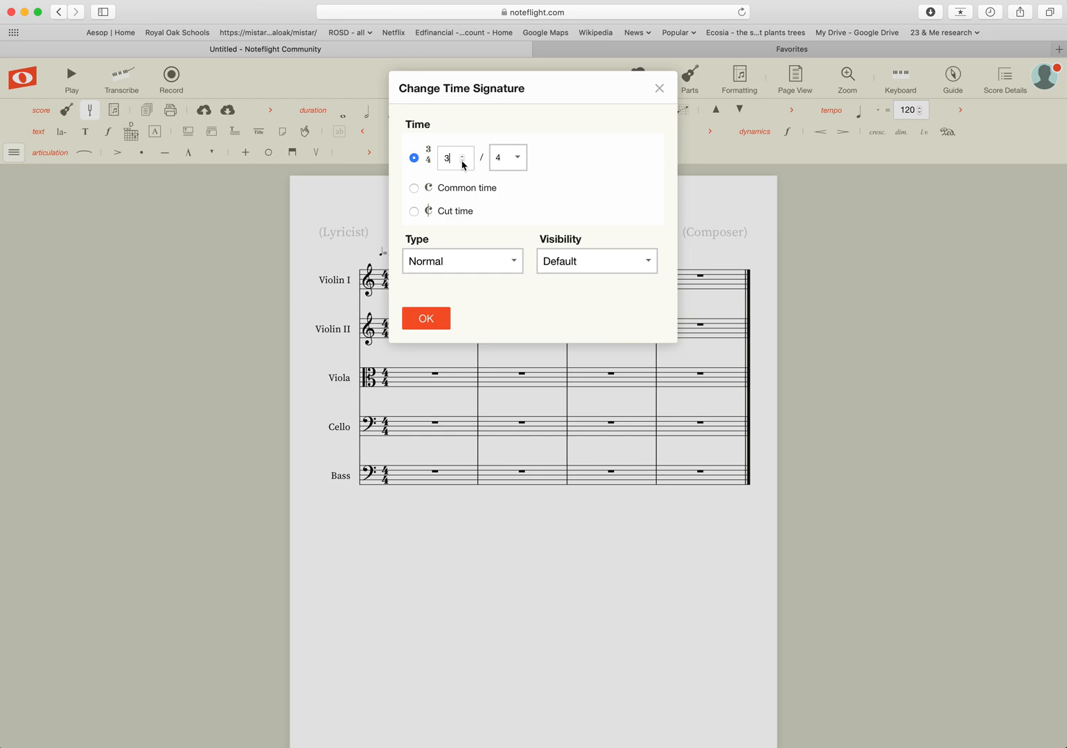
{"action": "left_click", "coordinate": [462, 156]}
{"action": "left_click", "coordinate": [462, 156]}
{"action": "left_click", "coordinate": [518, 157]}
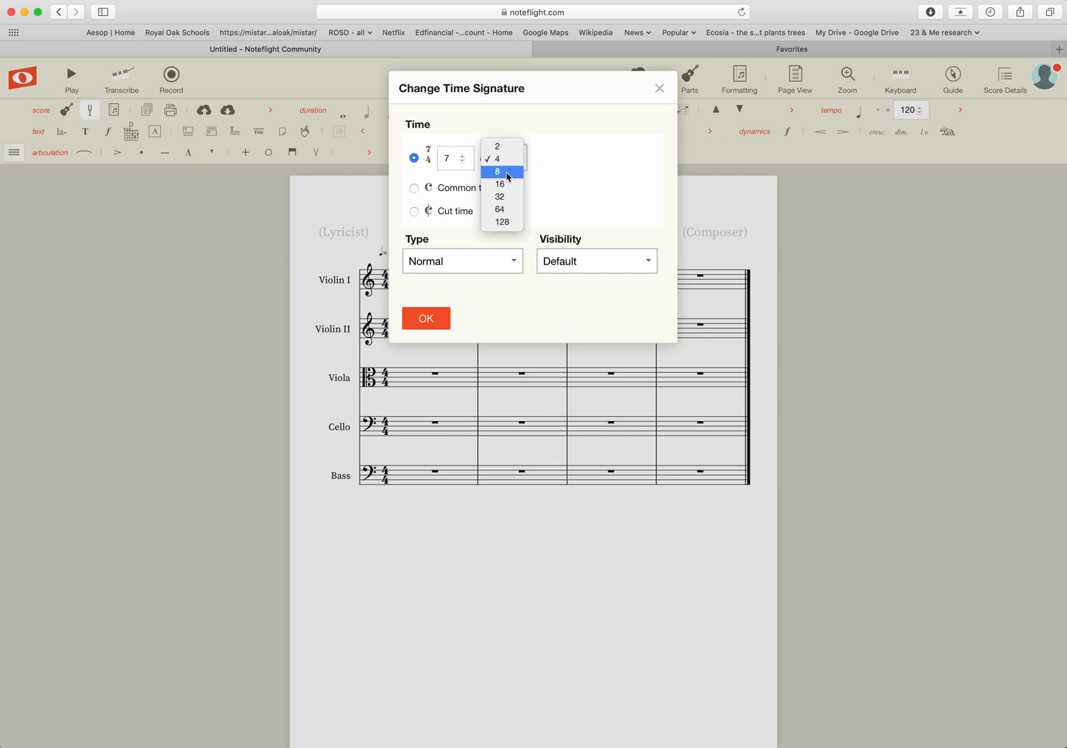
{"action": "left_click", "coordinate": [507, 172]}
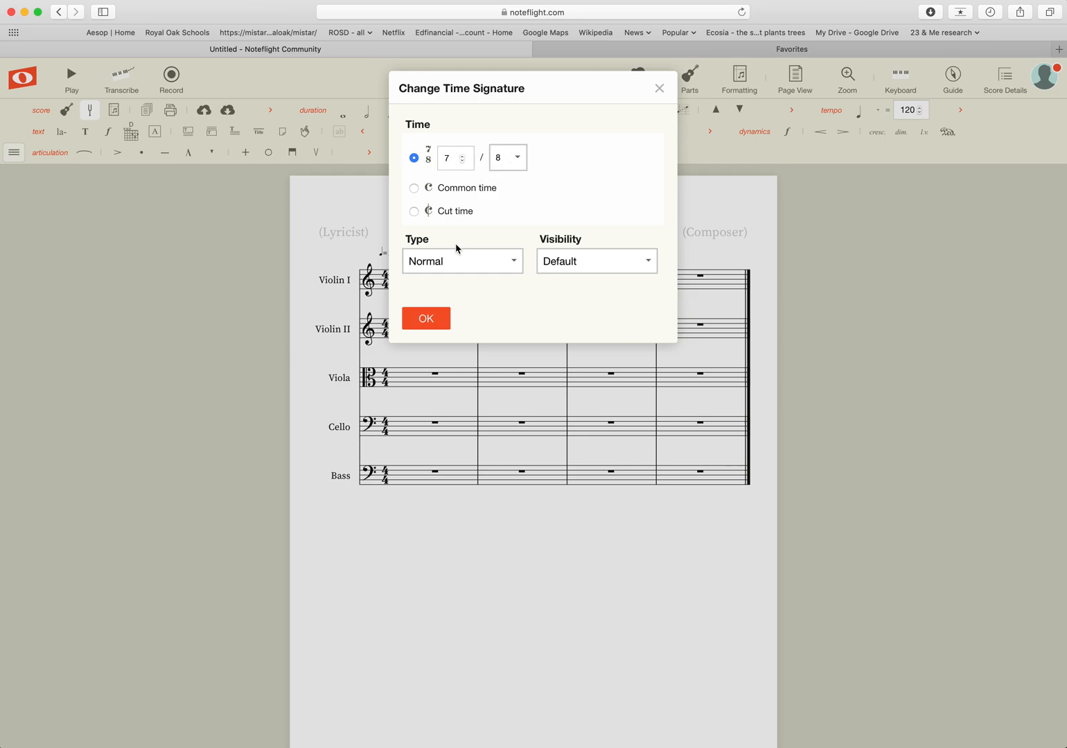
{"action": "left_click", "coordinate": [426, 319]}
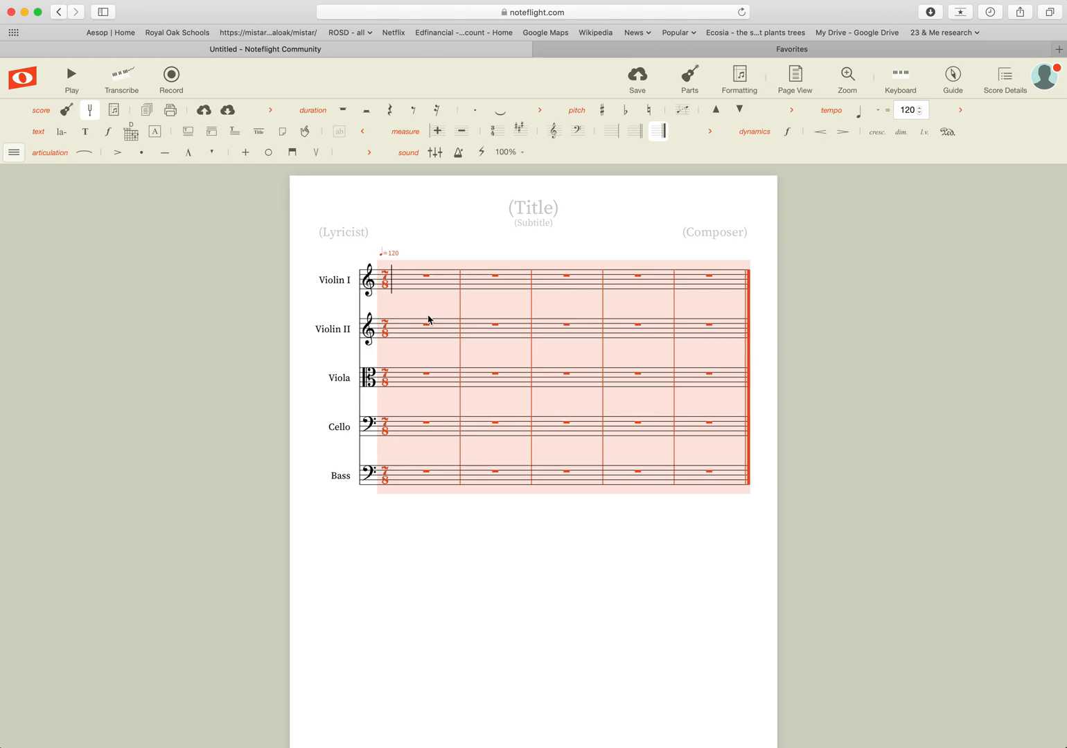
Set the time signature back to 4/4 with a quarter-note beat.
{"action": "left_click", "coordinate": [504, 137]}
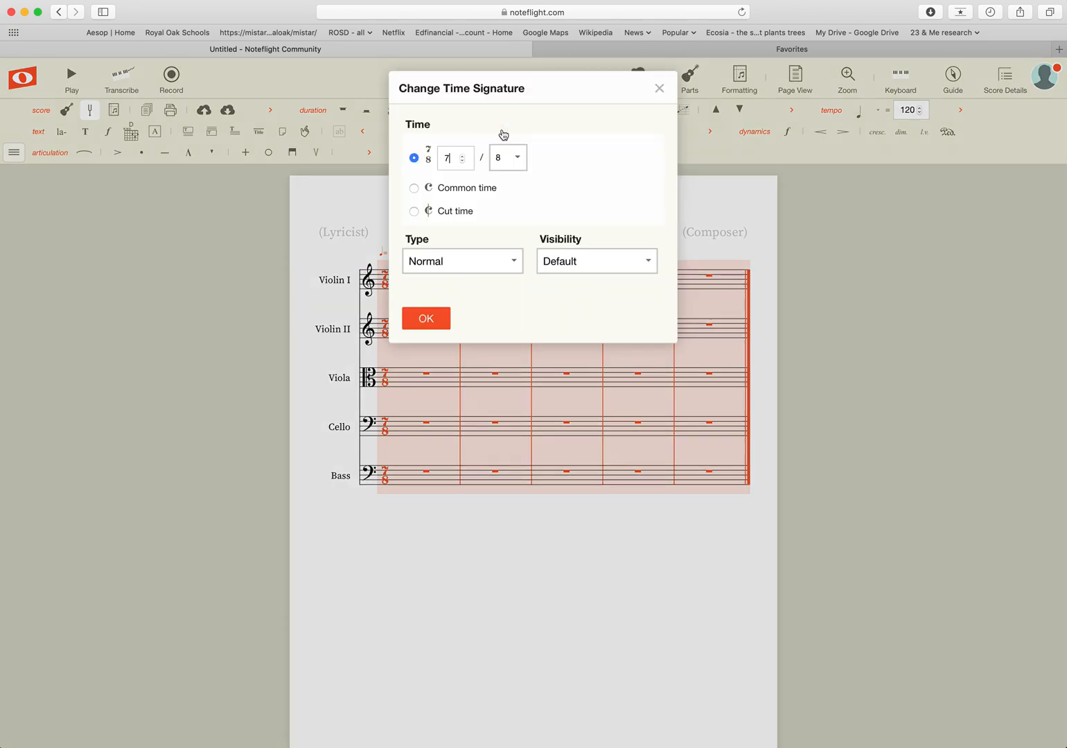
{"action": "left_click", "coordinate": [463, 160]}
{"action": "left_click", "coordinate": [462, 161]}
{"action": "left_click", "coordinate": [517, 158]}
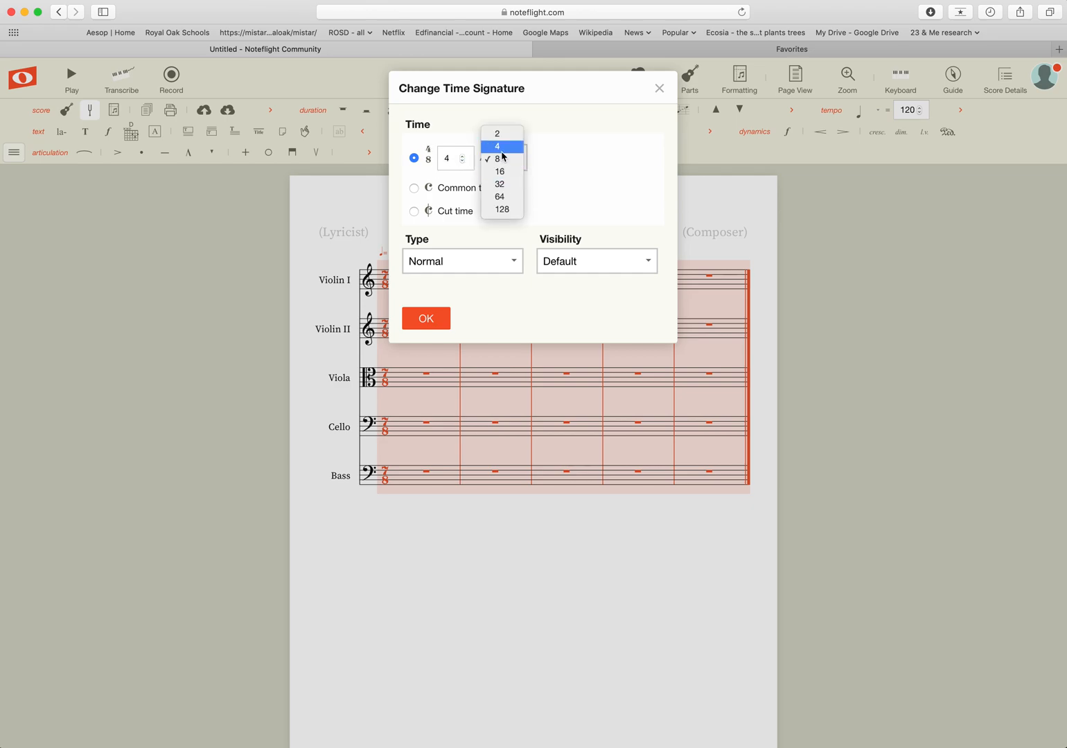
{"action": "left_click", "coordinate": [502, 147]}
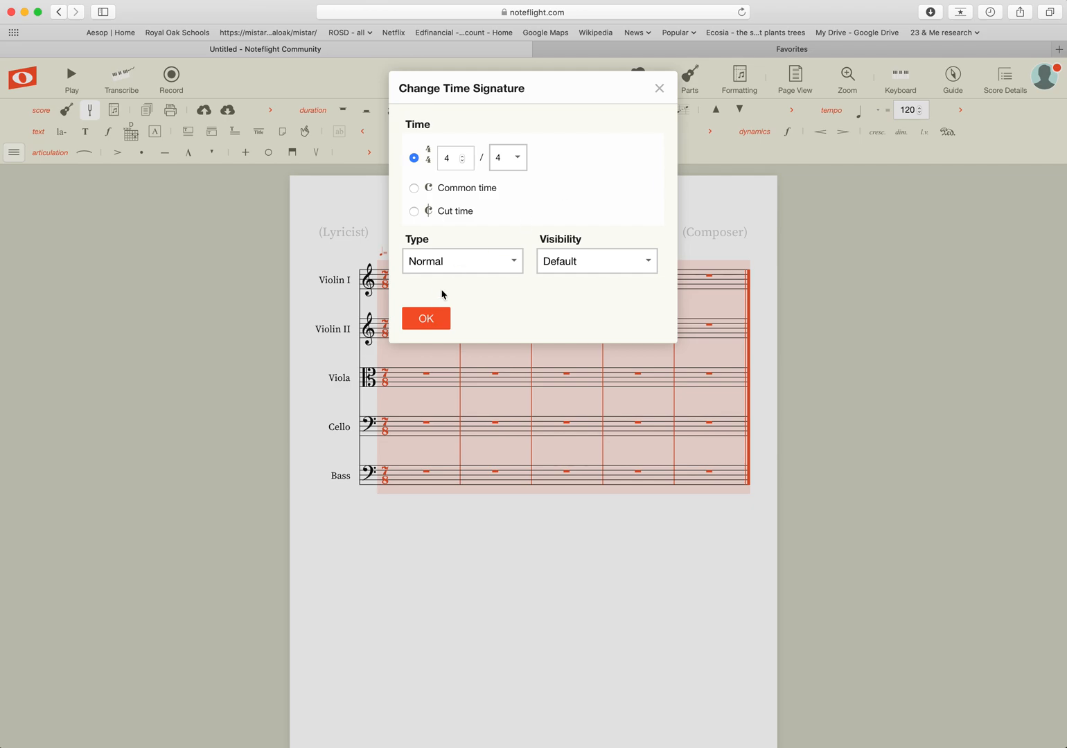
{"action": "left_click", "coordinate": [425, 319]}
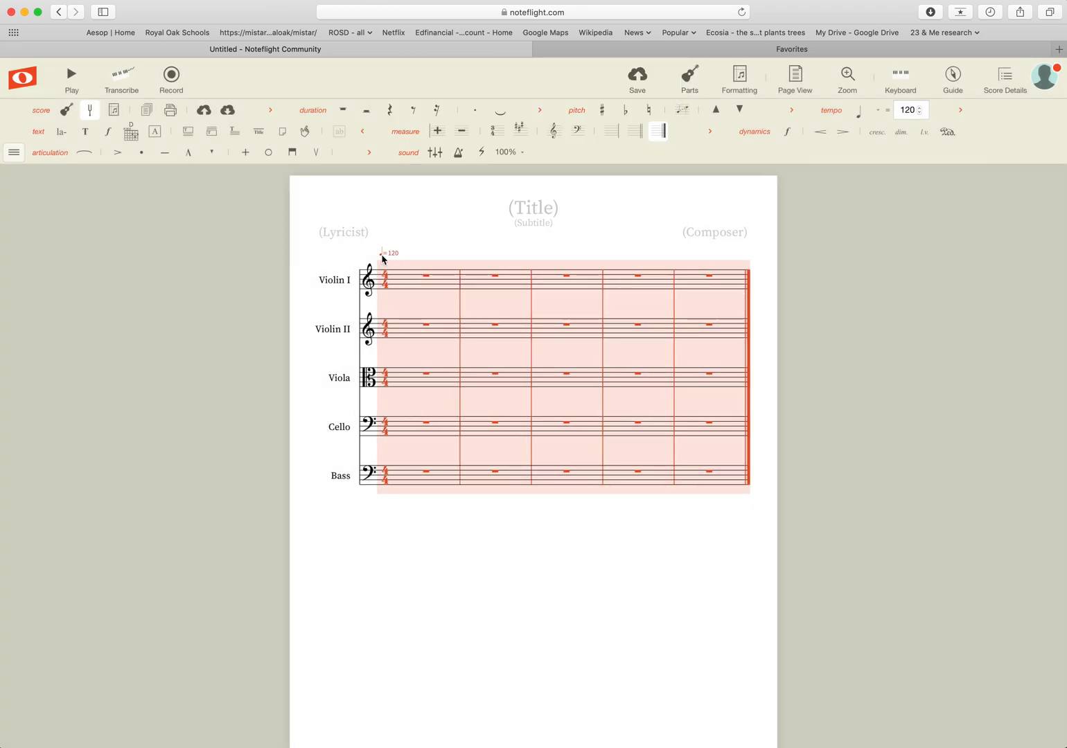
Set the key signature to D major, with Major mode and D as the key.
{"action": "left_click", "coordinate": [520, 132]}
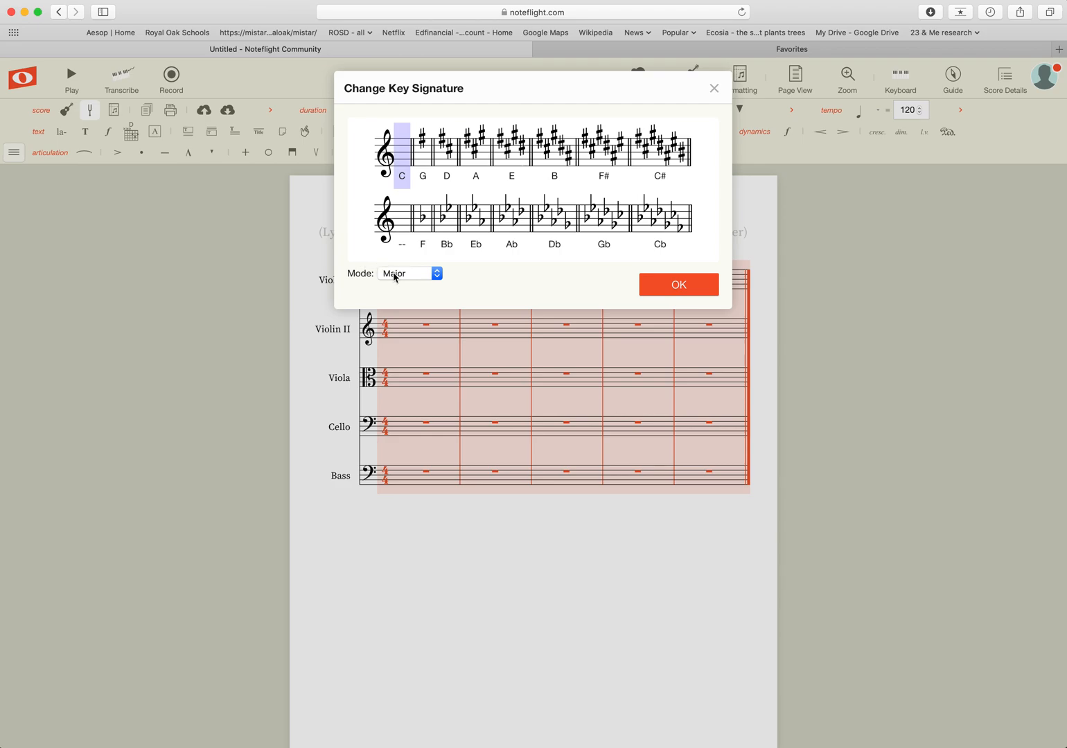
{"action": "left_click", "coordinate": [407, 274]}
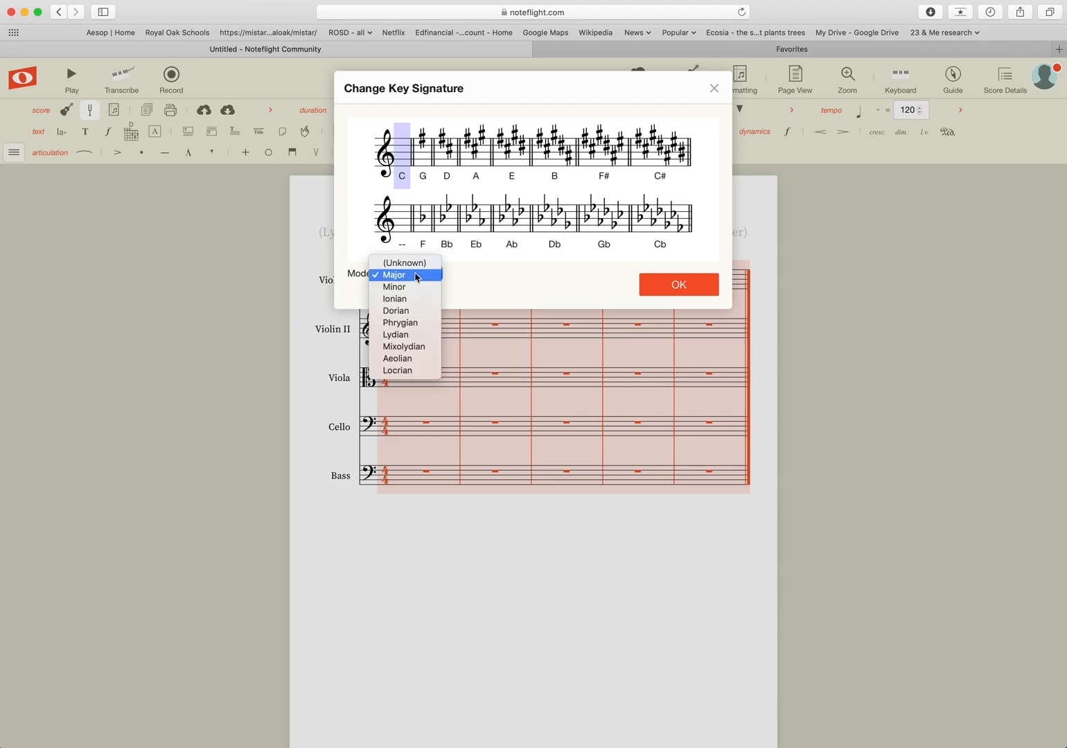
{"action": "left_click", "coordinate": [407, 292]}
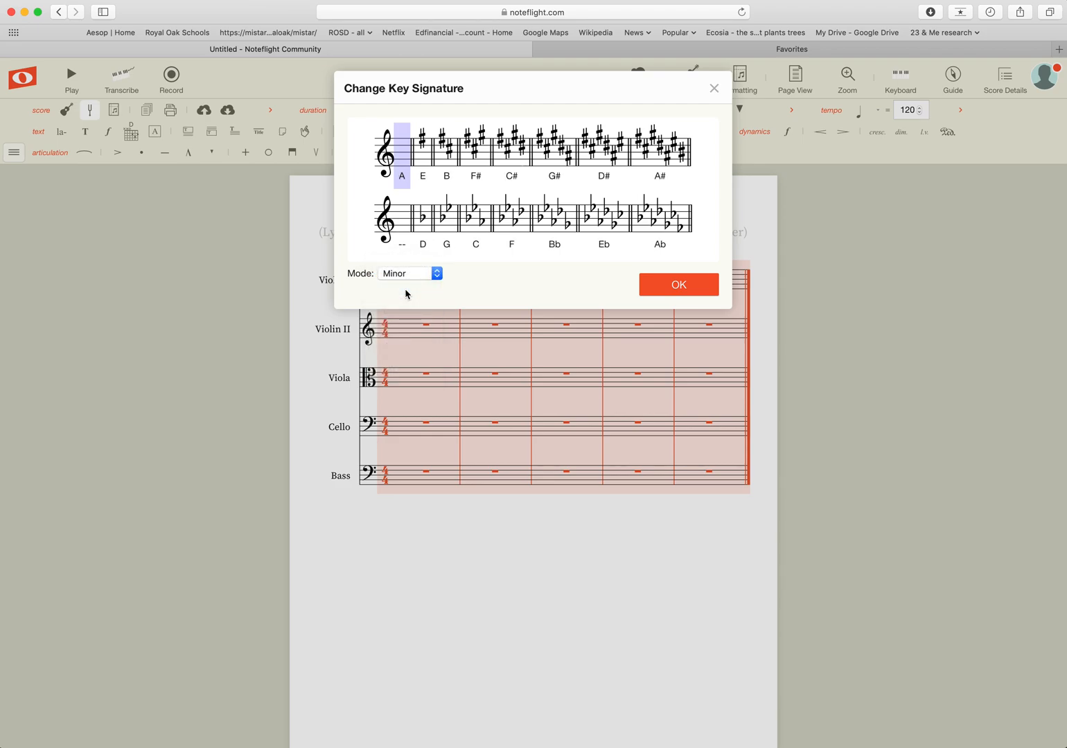
{"action": "left_click", "coordinate": [411, 277]}
{"action": "left_click", "coordinate": [411, 265]}
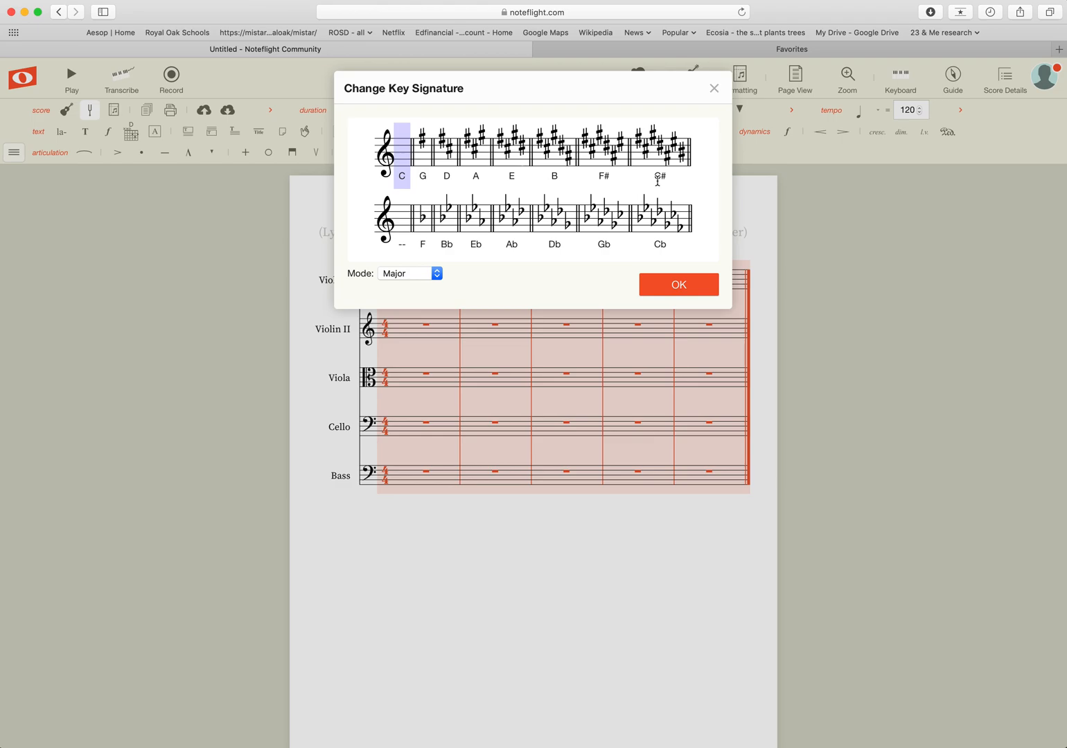
{"action": "left_click", "coordinate": [448, 156]}
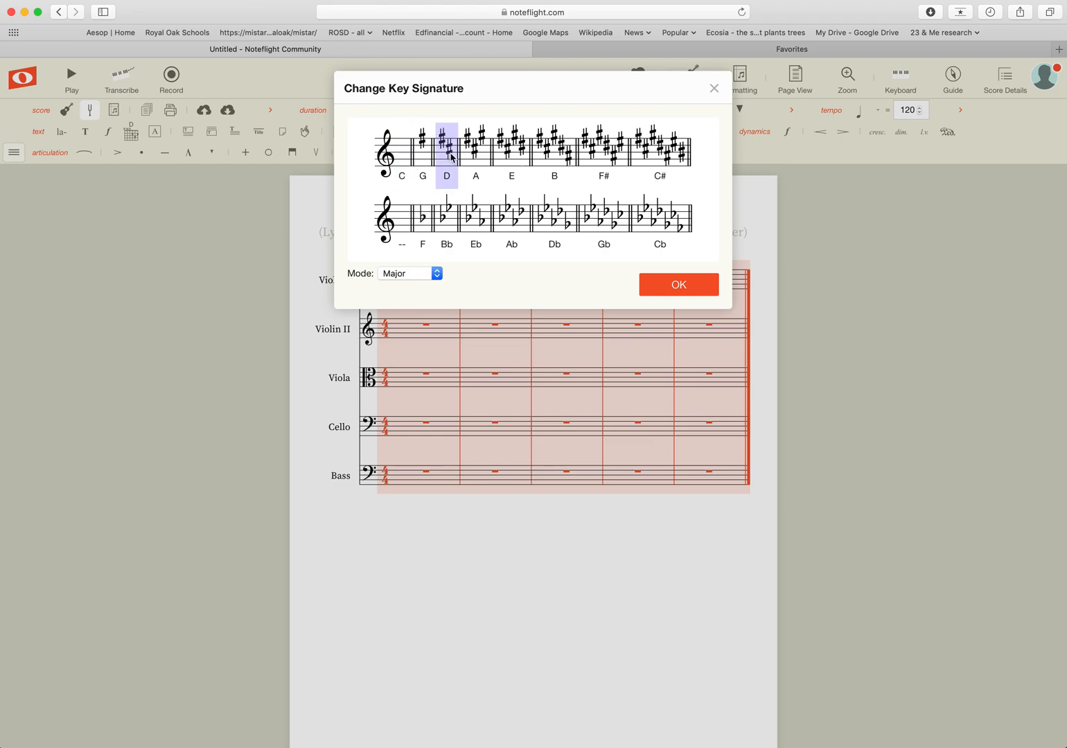
{"action": "left_click", "coordinate": [679, 285]}
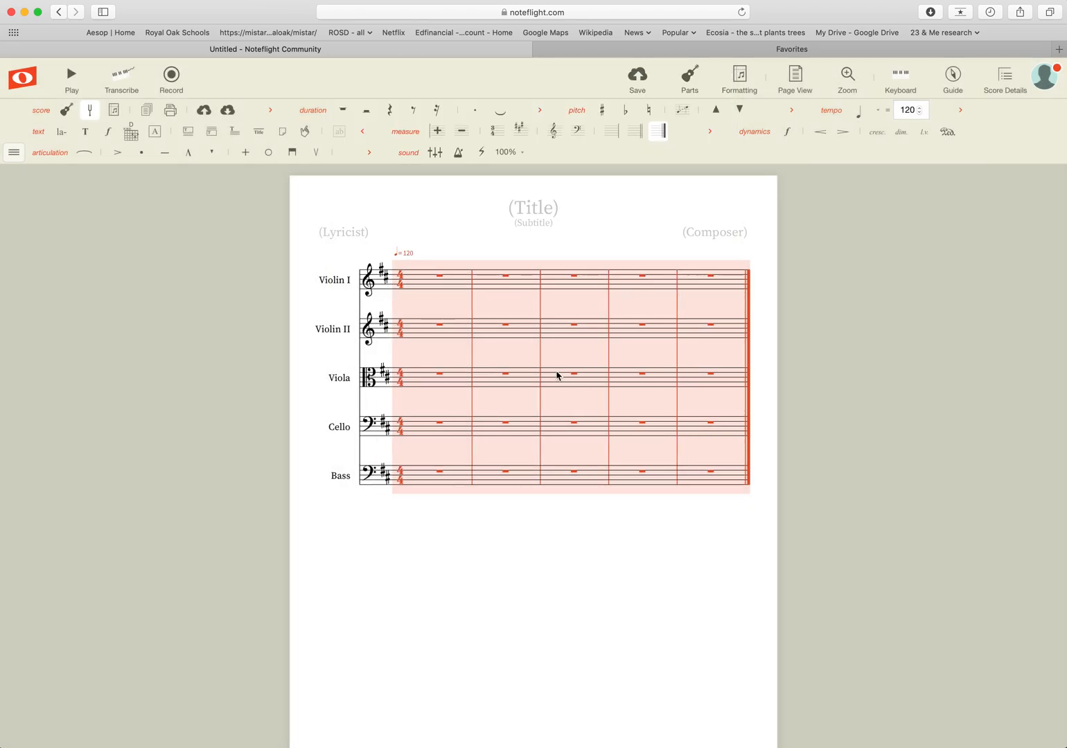
{"action": "left_click", "coordinate": [419, 539]}
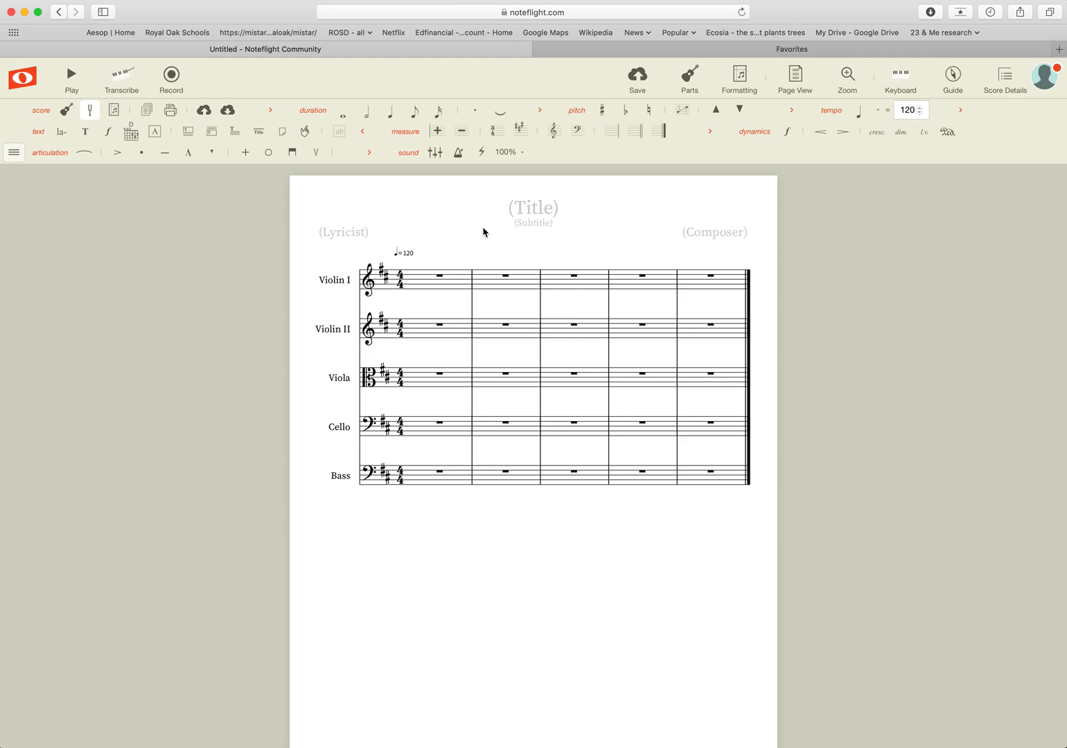
Type and replace a few trial names in the composer line.
{"action": "left_click", "coordinate": [725, 234]}
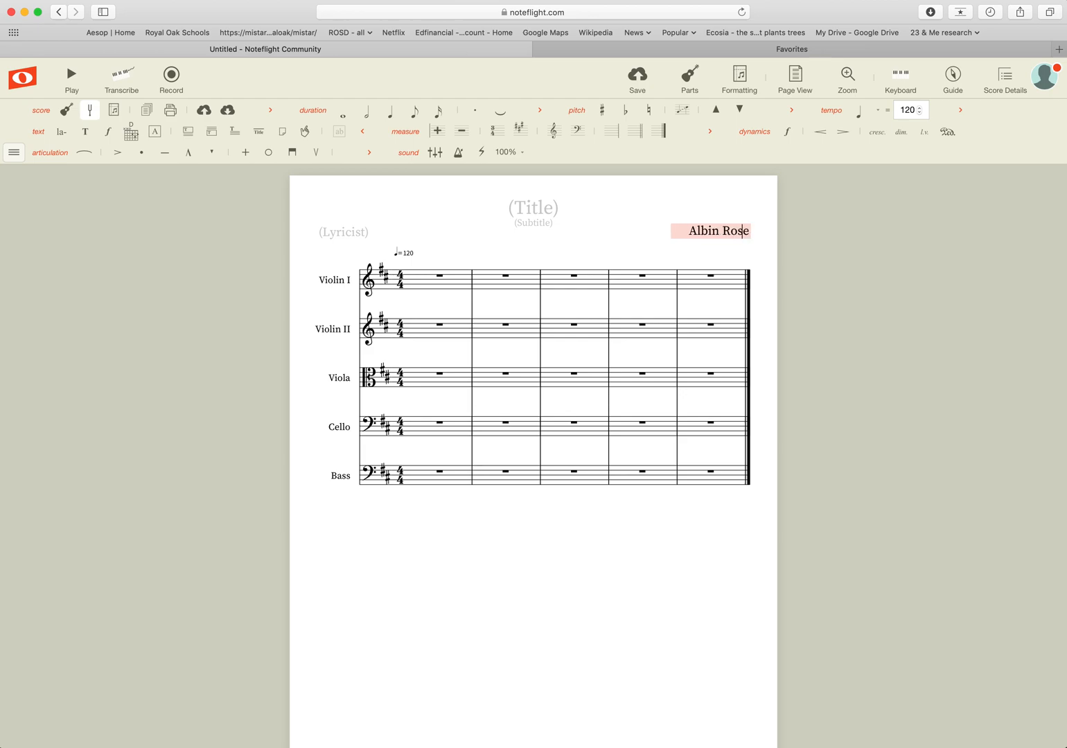
{"action": "key", "text": "Return"}
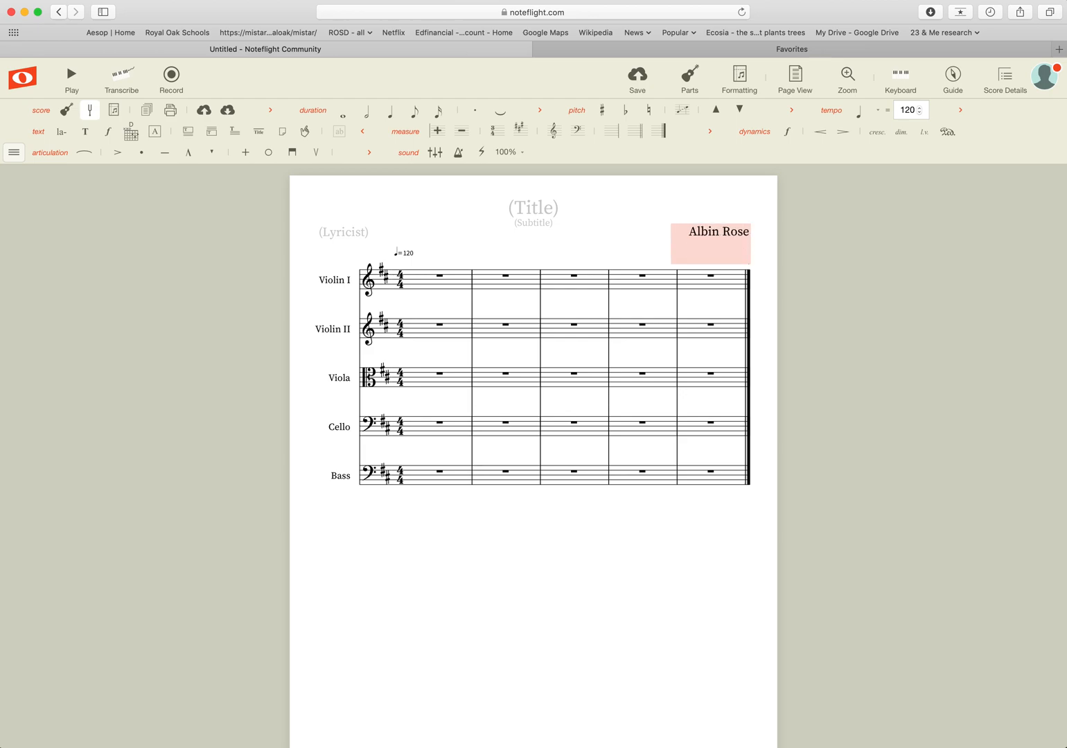
{"action": "key", "text": "BackSpace"}
{"action": "key", "text": "BackSpace"}
{"action": "key", "text": "BackSpace"}
{"action": "key", "text": "BackSpace"}
{"action": "key", "text": "BackSpace"}
{"action": "key", "text": "BackSpace"}
{"action": "key", "text": "BackSpace"}
{"action": "key", "text": "BackSpace"}
{"action": "key", "text": "BackSpace"}
{"action": "key", "text": "BackSpace"}
{"action": "key", "text": "BackSpace"}
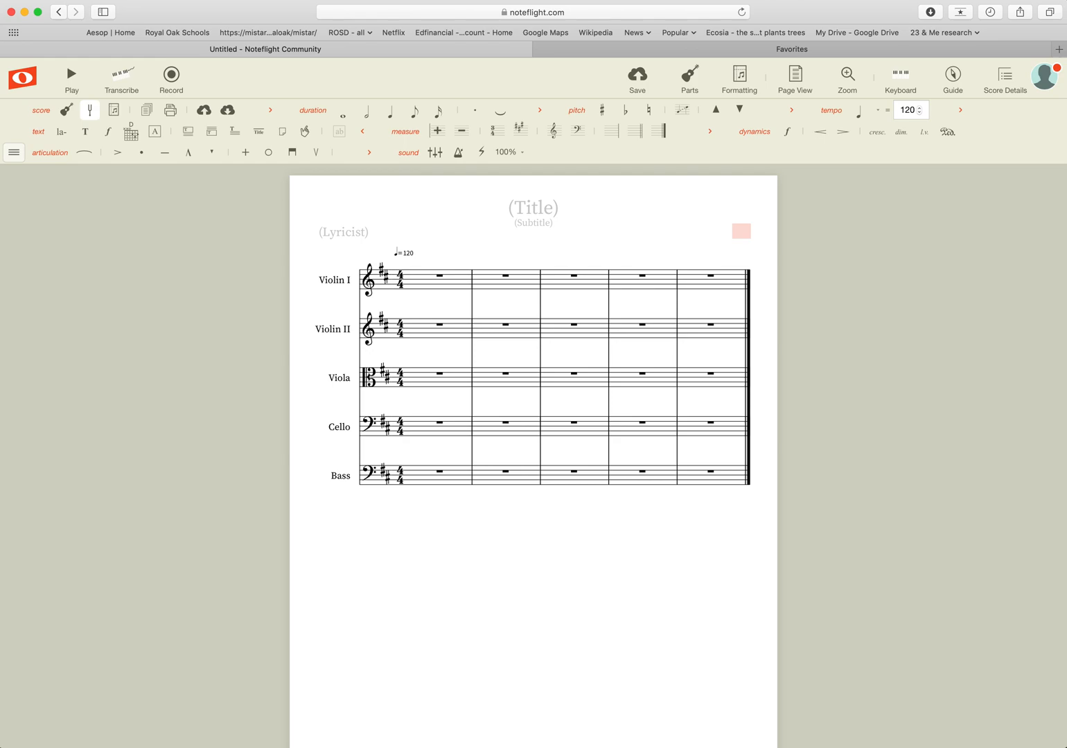
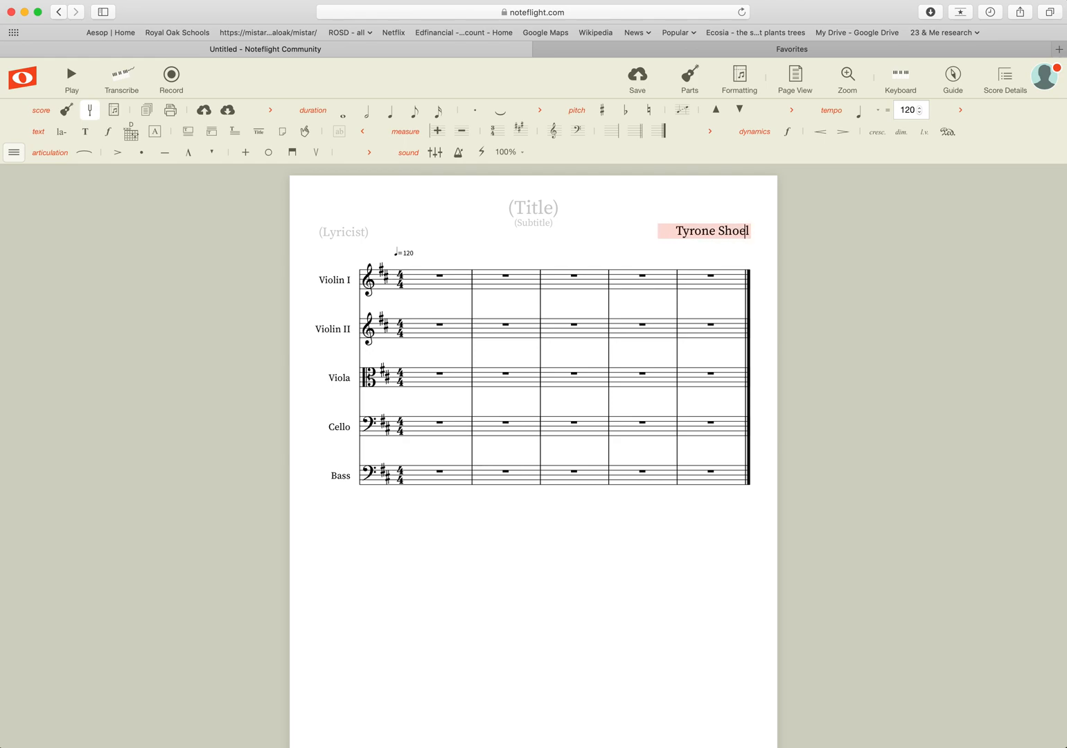
{"action": "type", "text": "aces"}
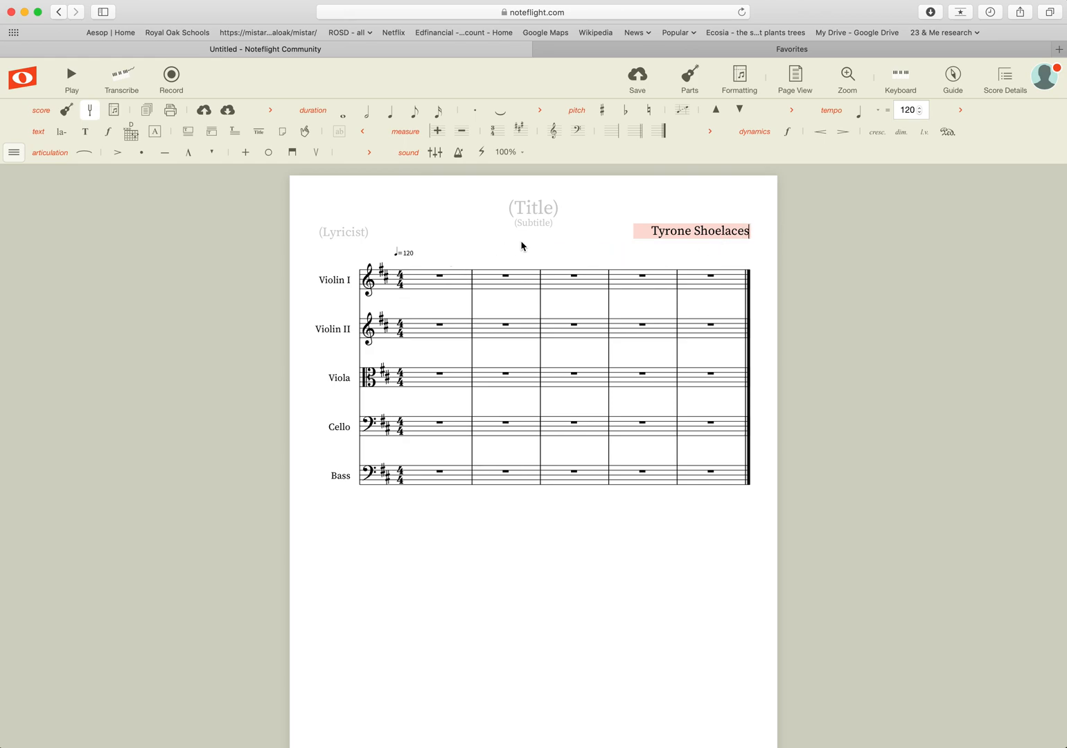
{"action": "key", "text": "BackSpace"}
{"action": "key", "text": "BackSpace"}
{"action": "key", "text": "BackSpace"}
{"action": "key", "text": "BackSpace"}
{"action": "key", "text": "BackSpace"}
{"action": "key", "text": "BackSpace"}
{"action": "key", "text": "BackSpace"}
{"action": "key", "text": "BackSpace"}
{"action": "key", "text": "BackSpace"}
{"action": "key", "text": "BackSpace"}
{"action": "key", "text": "BackSpace"}
{"action": "key", "text": "BackSpace"}
{"action": "key", "text": "BackSpace"}
{"action": "key", "text": "BackSpace"}
{"action": "key", "text": "BackSpace"}
{"action": "key", "text": "BackSpace"}
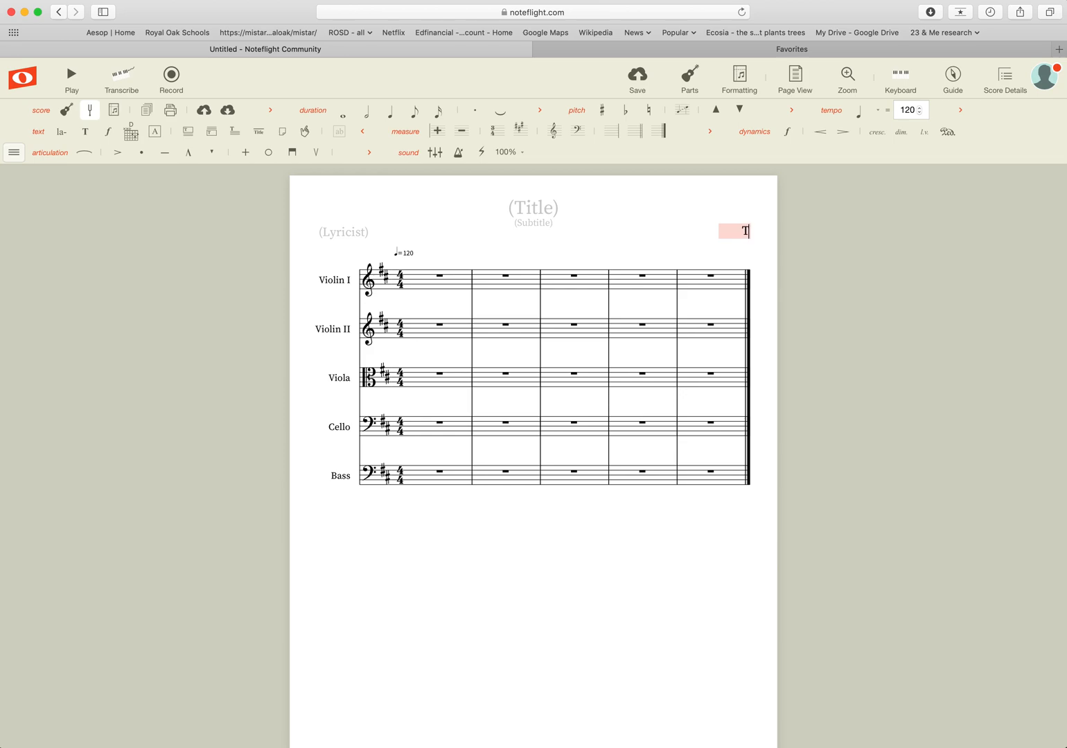
{"action": "type", "text": "Bill Smith"}
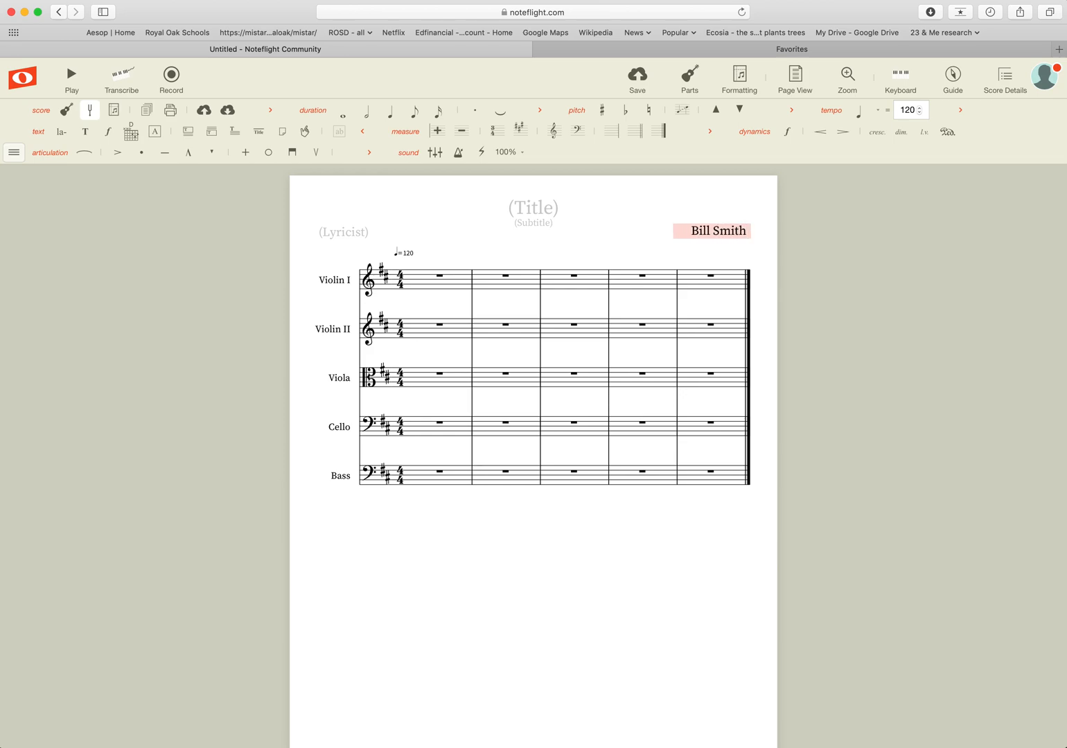
Step through the title, subtitle and lyricist fields, then overwrite the composer with 'Your Name'.
{"action": "left_click", "coordinate": [537, 208]}
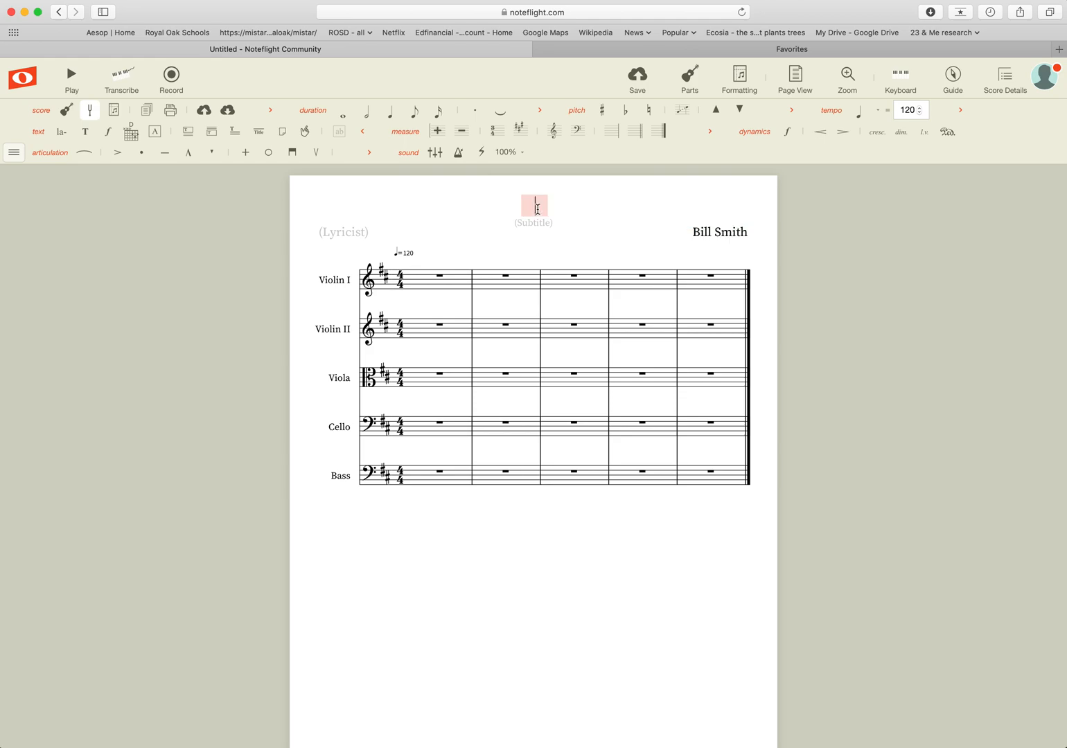
{"action": "left_click", "coordinate": [538, 222]}
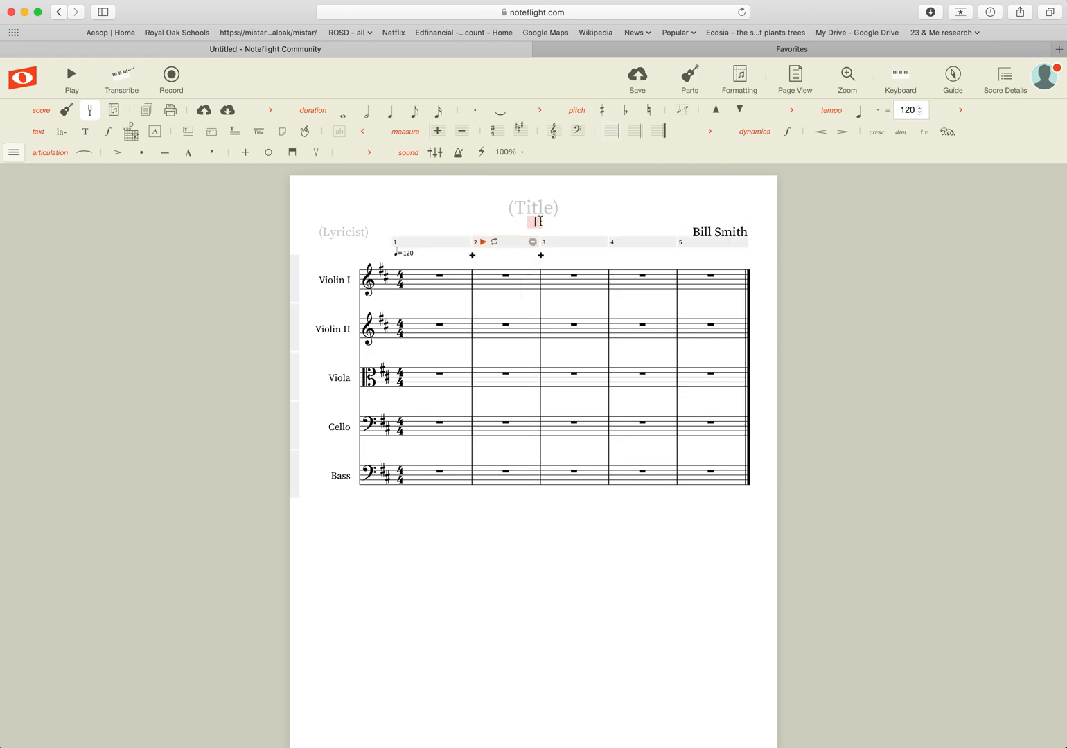
{"action": "left_click", "coordinate": [337, 232]}
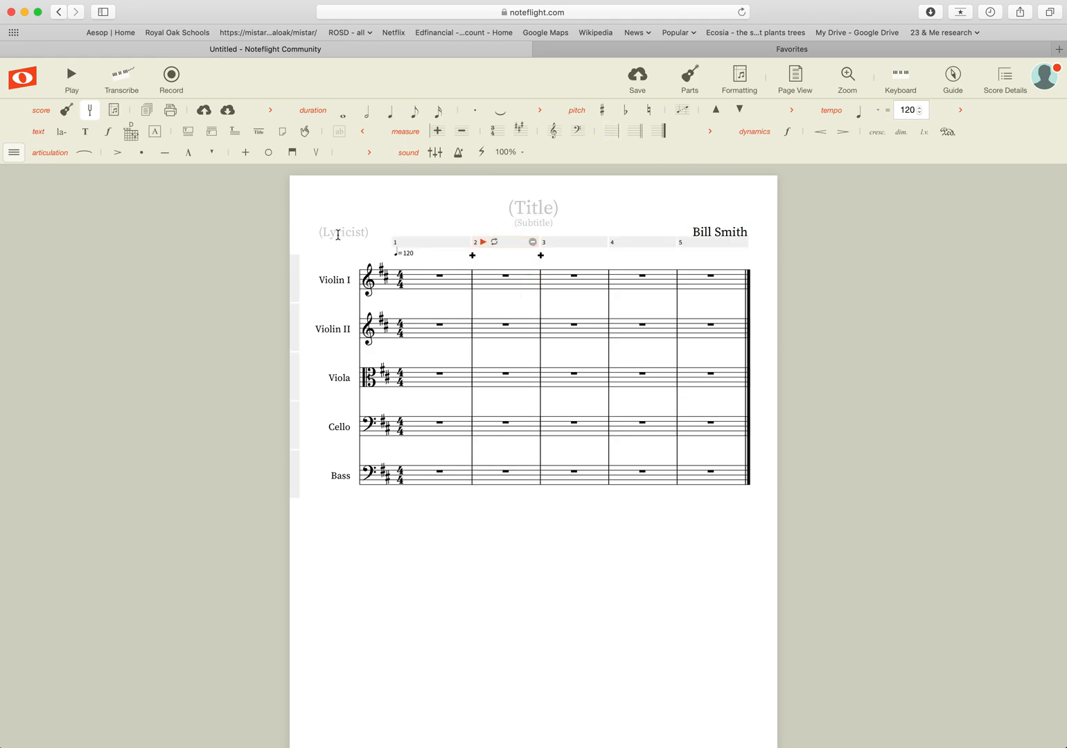
{"action": "left_click", "coordinate": [616, 216]}
{"action": "left_click", "coordinate": [733, 231]}
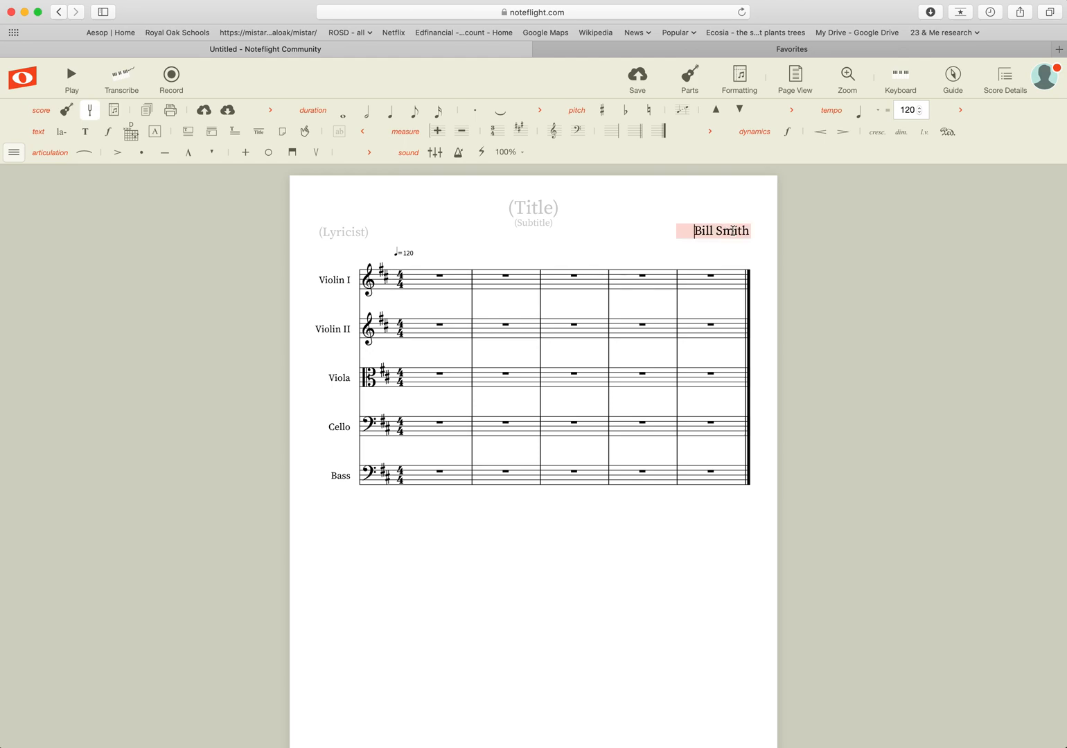
{"action": "left_click_drag", "start_coordinate": [693, 230], "coordinate": [753, 231]}
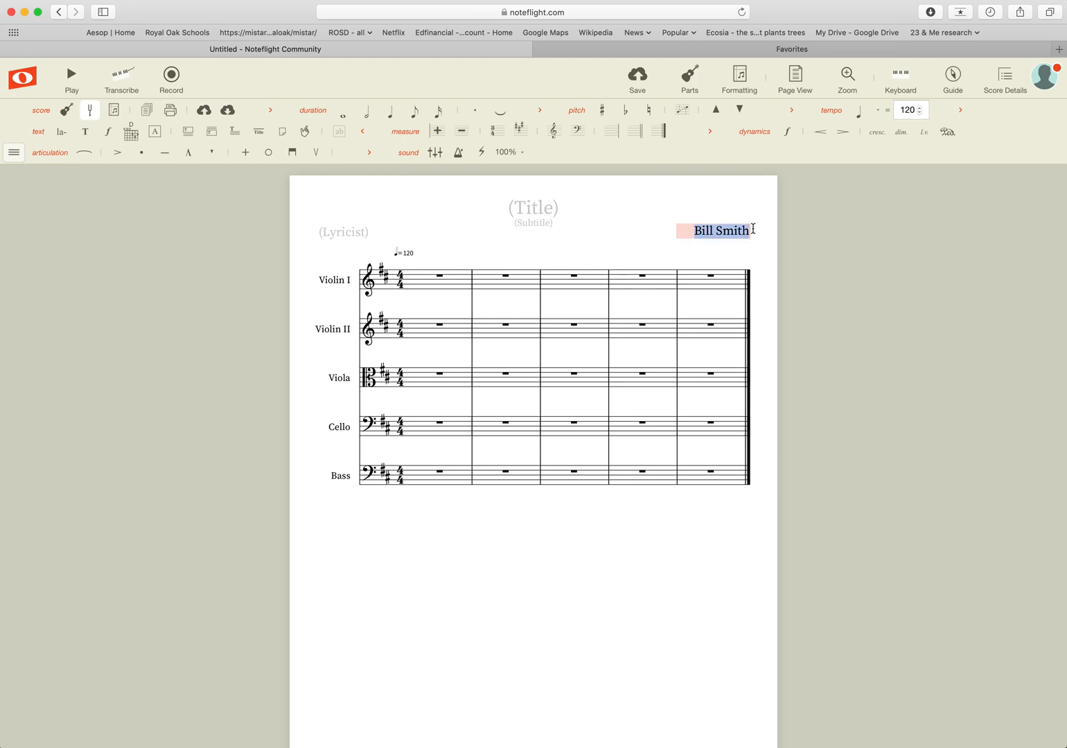
{"action": "type", "text": "Your Name"}
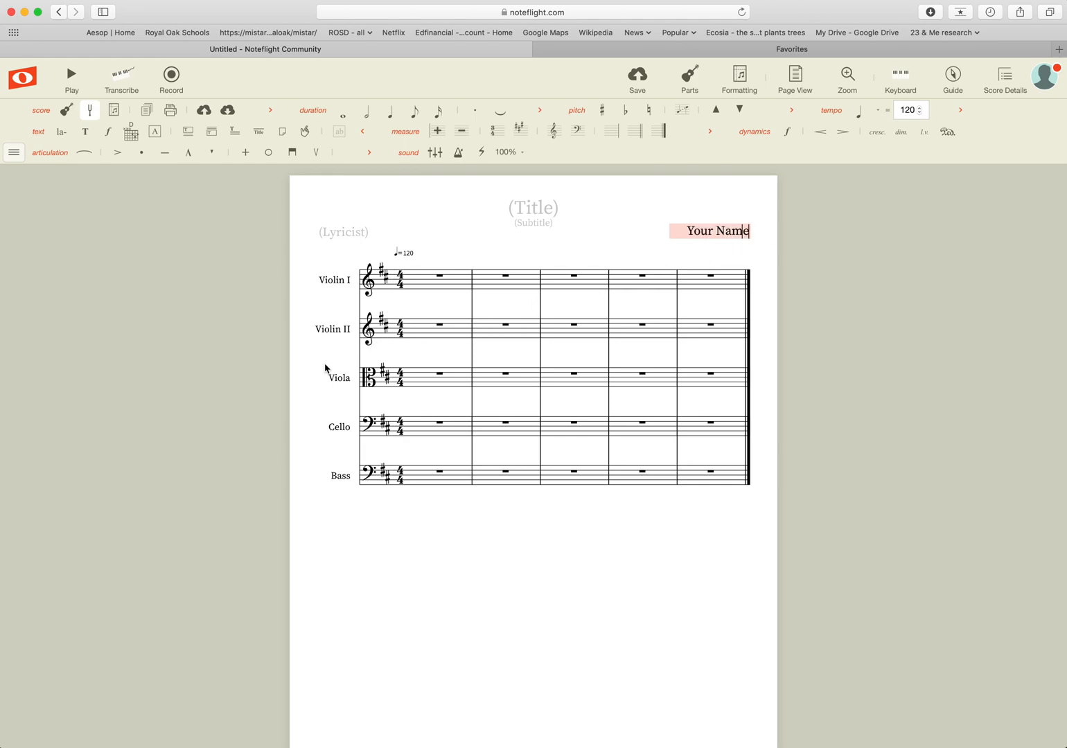
{"action": "left_click", "coordinate": [299, 440]}
{"action": "left_click", "coordinate": [419, 518]}
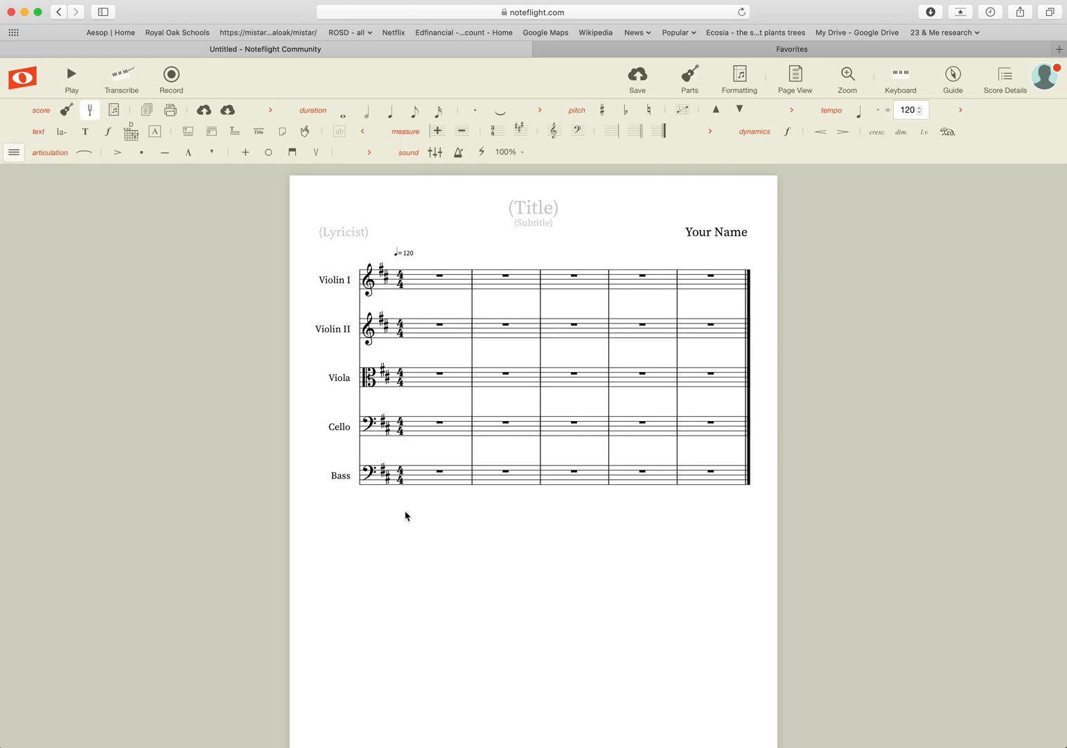
Enter quarter notes on beats 1 and 2 of Violin I measure 1.
{"action": "left_click", "coordinate": [417, 288]}
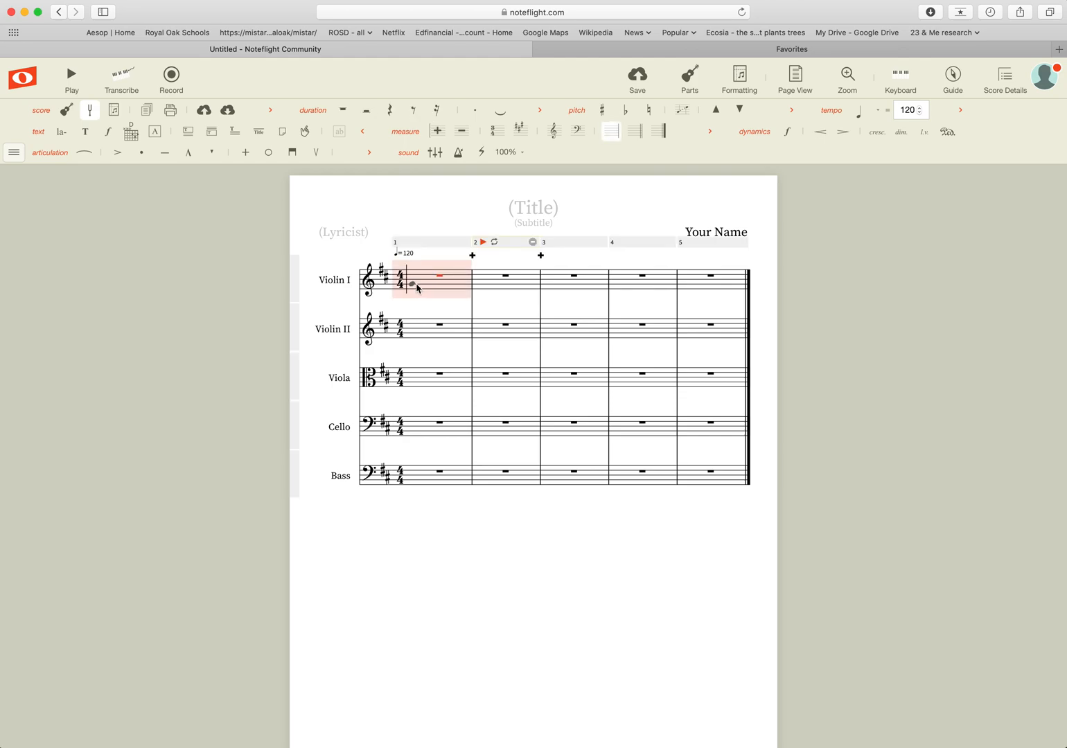
{"action": "left_click", "coordinate": [414, 288]}
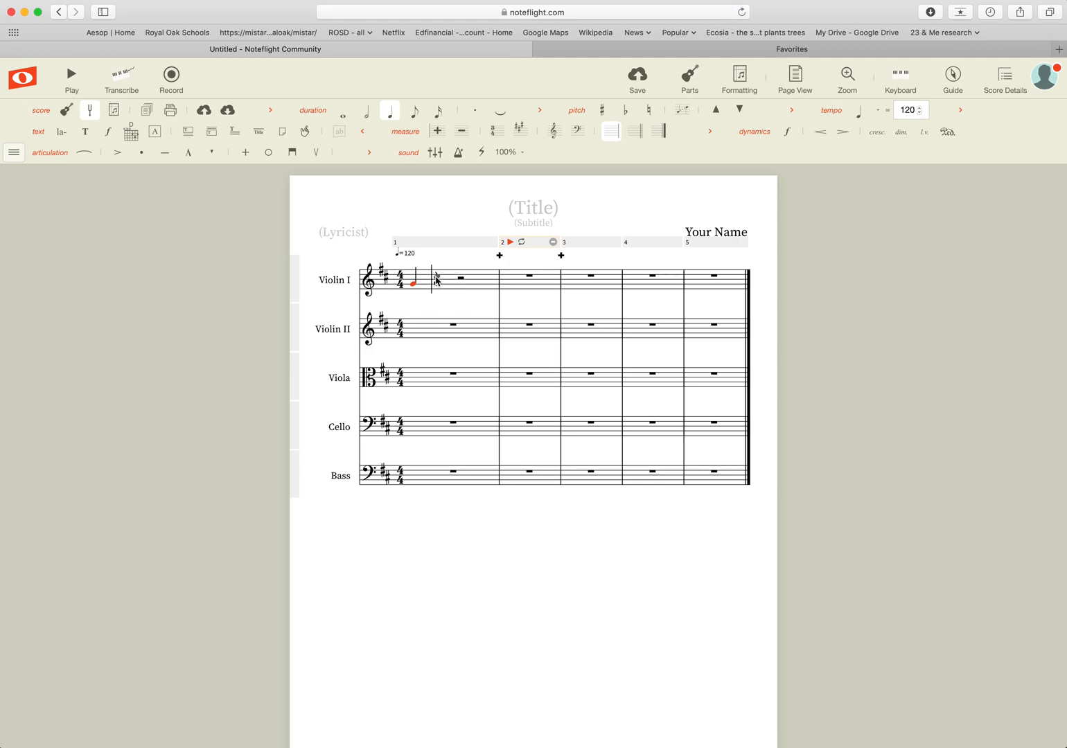
{"action": "left_click", "coordinate": [436, 278]}
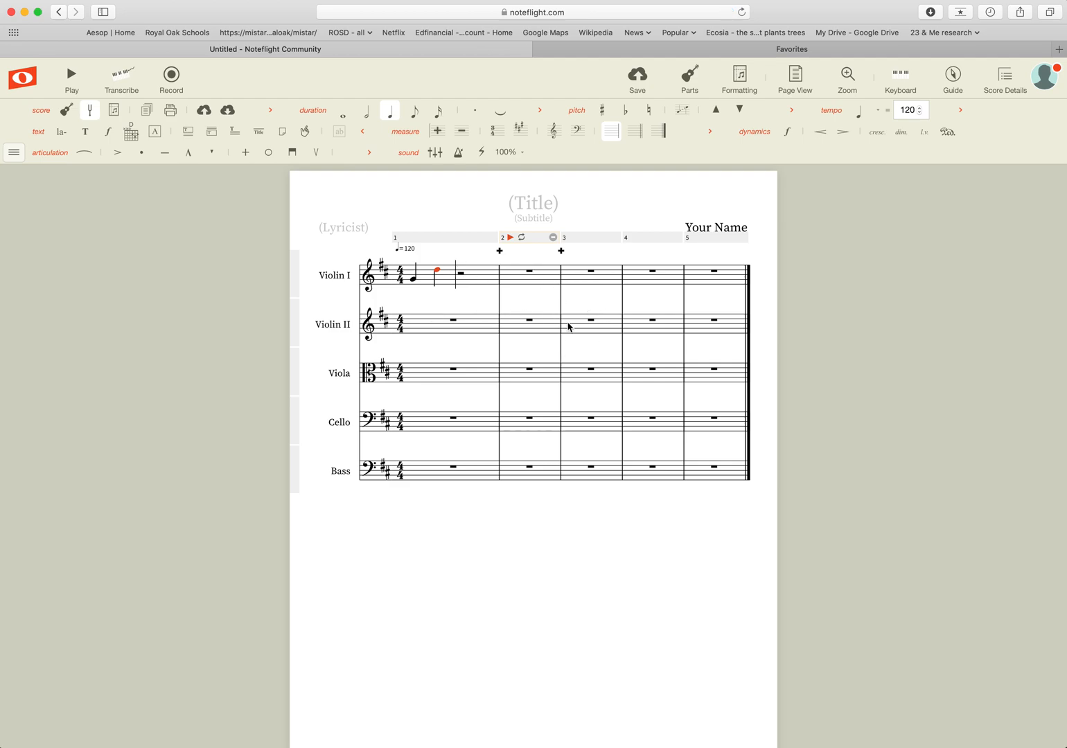
{"action": "scroll", "coordinate": [611, 362], "scroll_direction": "up", "scroll_amount": 1}
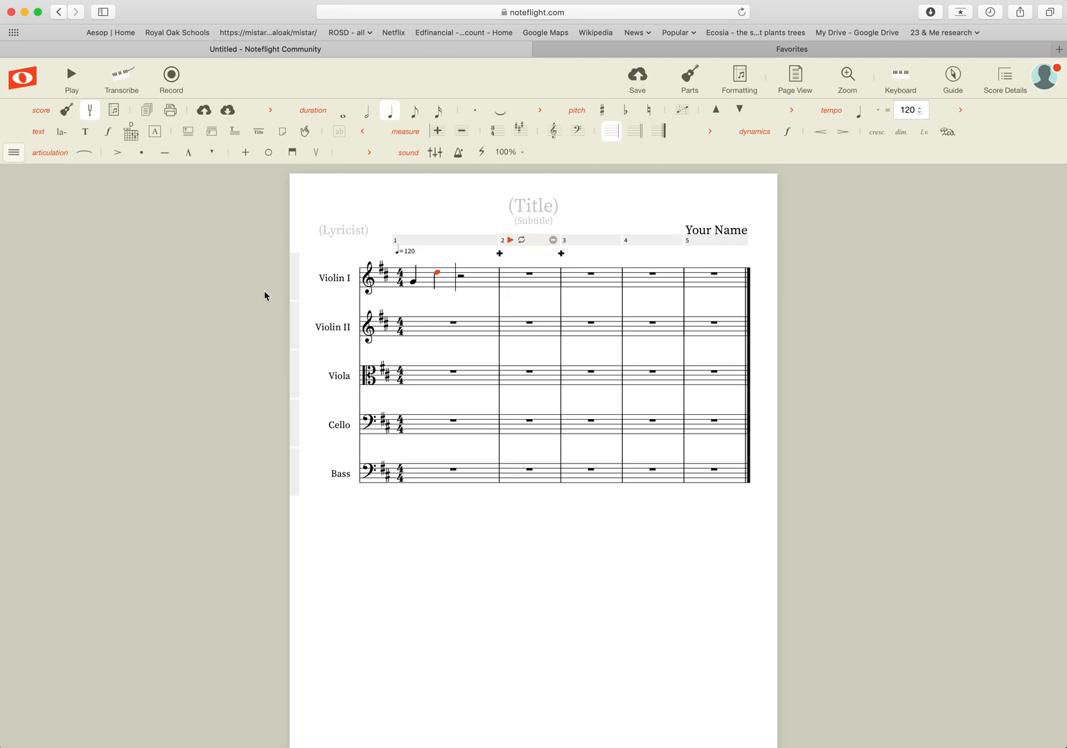
Add a third quarter note F, then change the first note to D and shift it down octaves.
{"action": "key", "text": "f"}
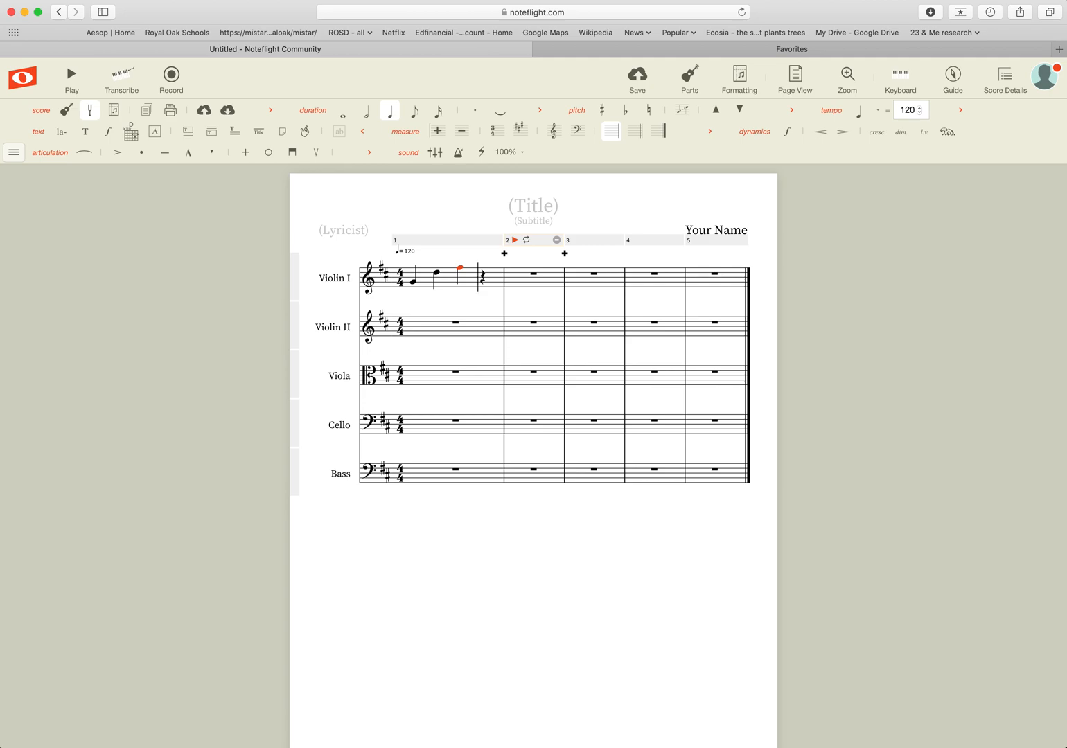
{"action": "key", "text": "Left"}
{"action": "key", "text": "Left"}
{"action": "key", "text": "Left"}
{"action": "key", "text": "d"}
{"action": "key", "text": "shift+Up"}
{"action": "key", "text": "super+Down"}
{"action": "key", "text": "super+Down"}
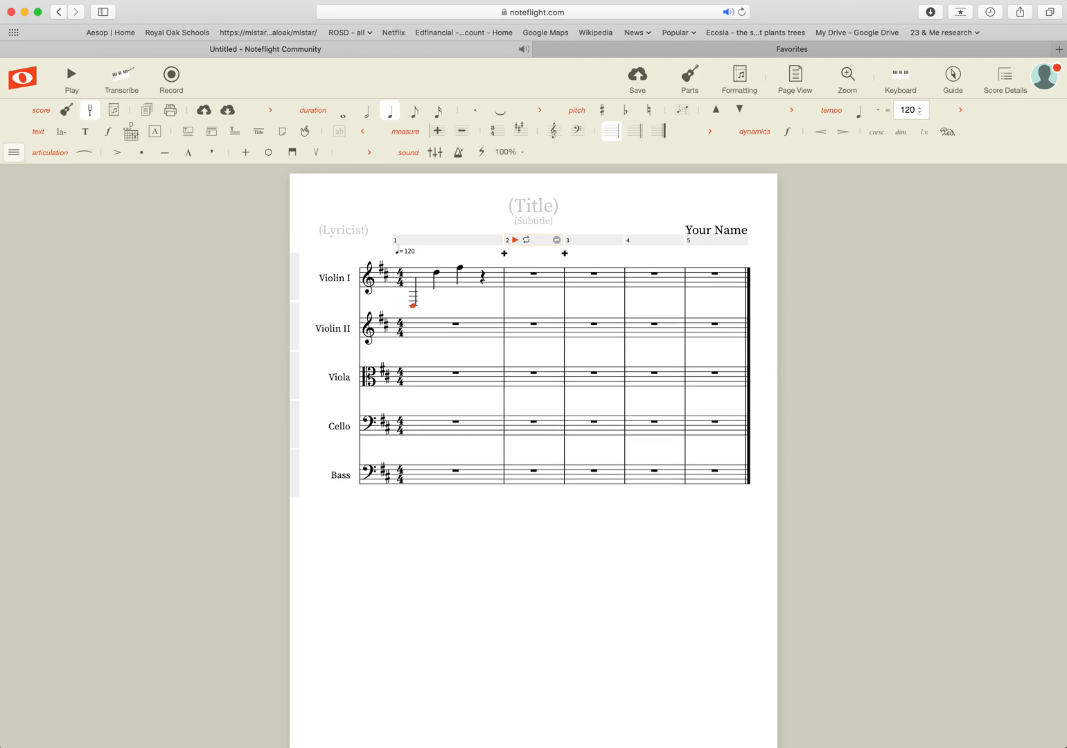
Drop Violin I's first note one octave to a low D.
{"action": "key", "text": "super+Up"}
{"action": "key", "text": "super+Up"}
{"action": "key", "text": "super+Up"}
{"action": "key", "text": "super+Down"}
{"action": "key", "text": "super+Down"}
{"action": "key", "text": "super+Down"}
{"action": "key", "text": "super+Down"}
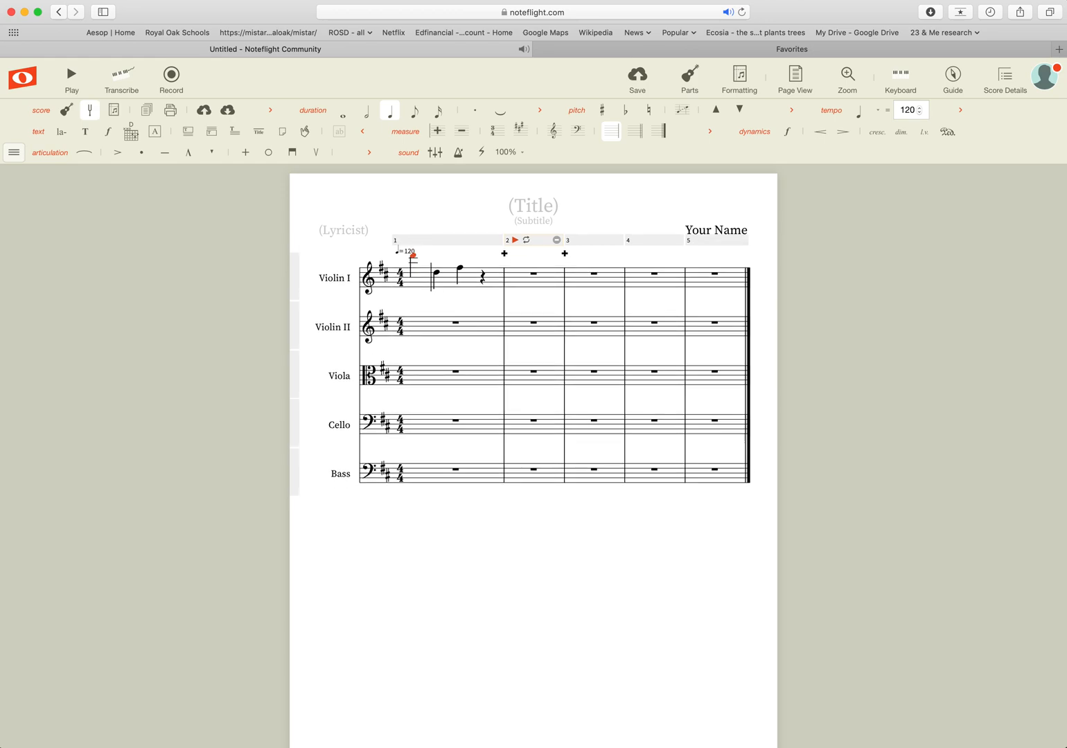
{"action": "key", "text": "super+Down"}
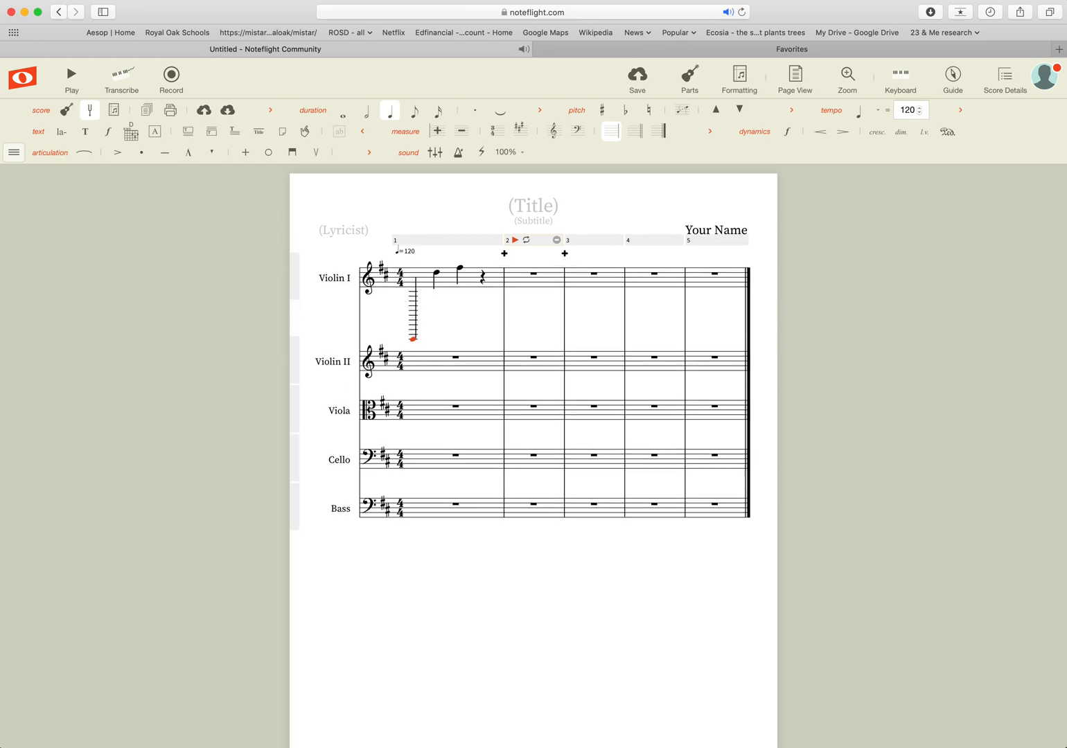
{"action": "key", "text": "super+Up"}
{"action": "key", "text": "super+Up"}
{"action": "key", "text": "super+Up"}
{"action": "key", "text": "super+Up"}
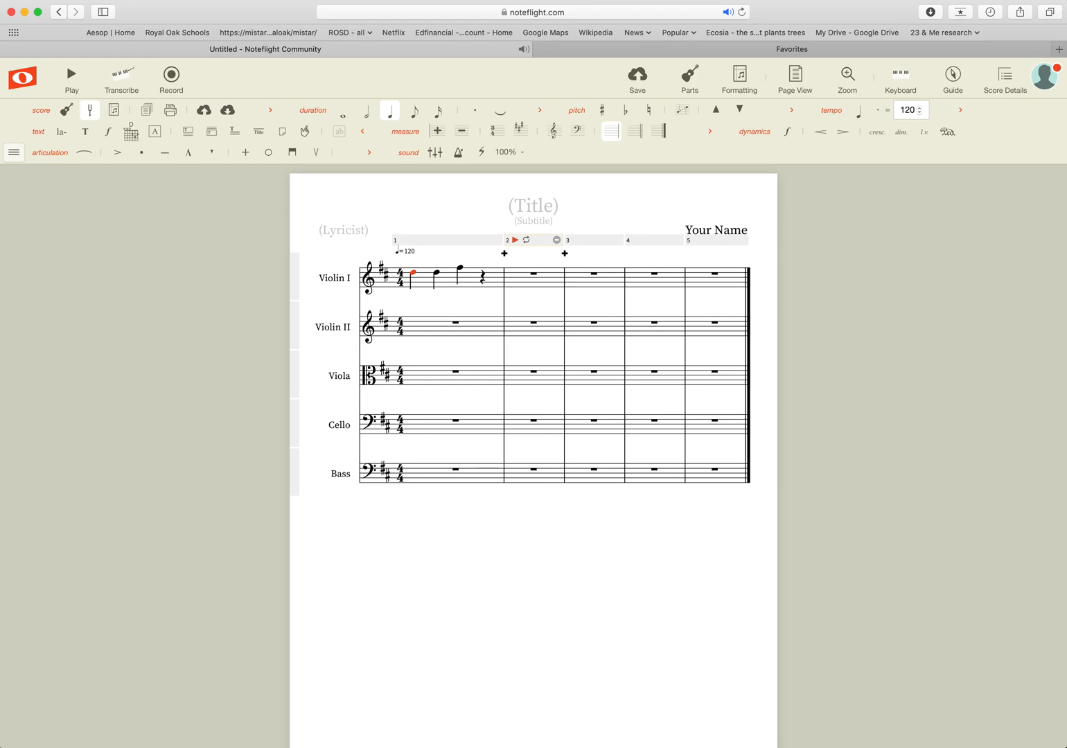
{"action": "key", "text": "super+Down"}
Replace measure 1's beat-4 rest with a quarter-note D, lowered one step to a sharped note.
{"action": "key", "text": "Right"}
{"action": "key", "text": "Right"}
{"action": "key", "text": "Right"}
{"action": "key", "text": "d"}
{"action": "key", "text": "Down"}
{"action": "key", "text": "Down"}
Leave measure 1's last note without an accidental and start measure 2 with a quarter-note B.
{"action": "key", "text": "plus"}
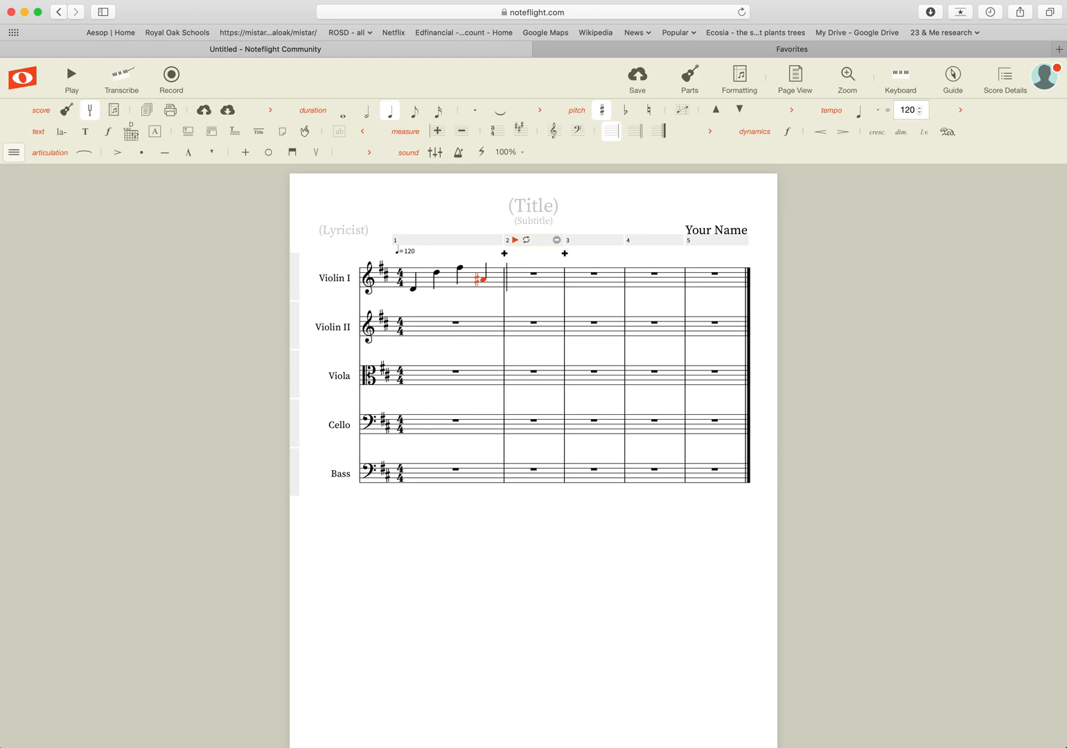
{"action": "key", "text": "equal"}
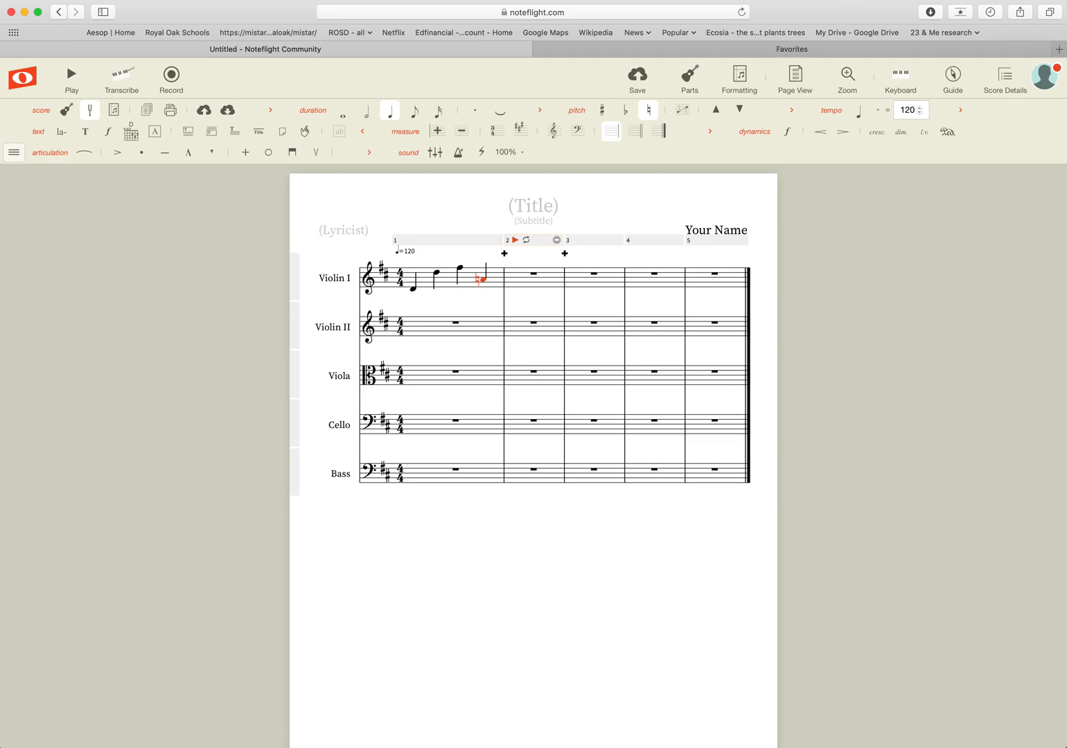
{"action": "key", "text": "n"}
{"action": "key", "text": "minus"}
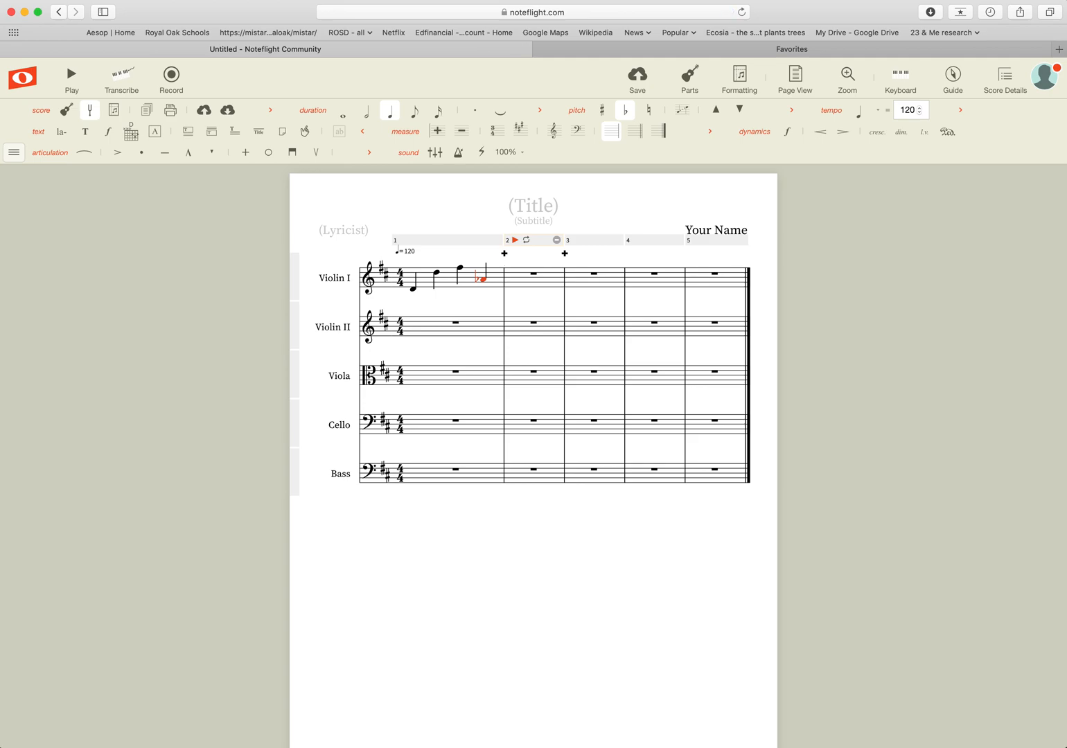
{"action": "key", "text": "equal"}
{"action": "key", "text": "equal"}
{"action": "key", "text": "b"}
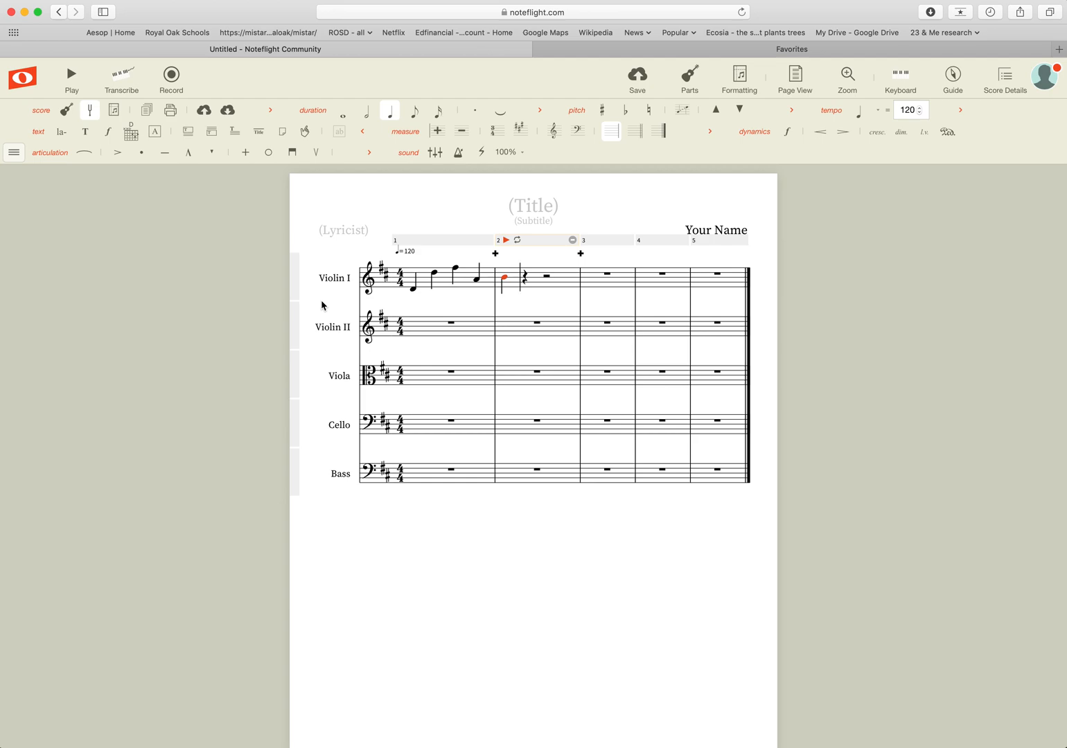
Cycle the measure-2 B through eighth, sixteenth, quarter, half and whole durations, ending on half.
{"action": "key", "text": "4"}
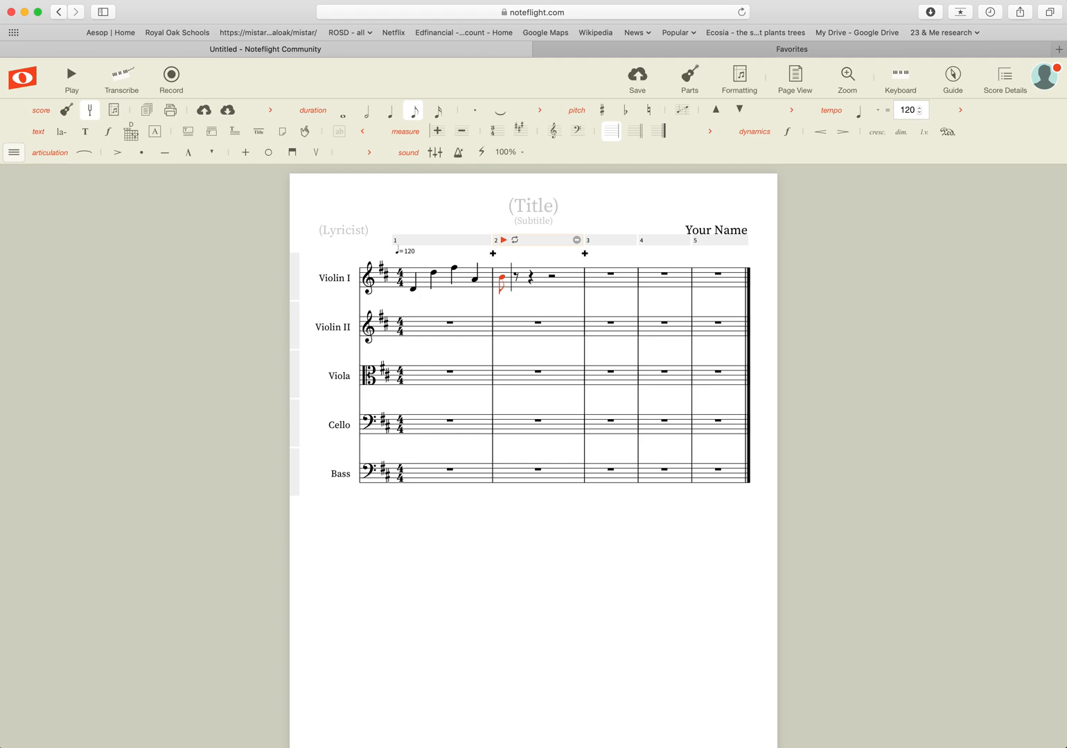
{"action": "key", "text": "3"}
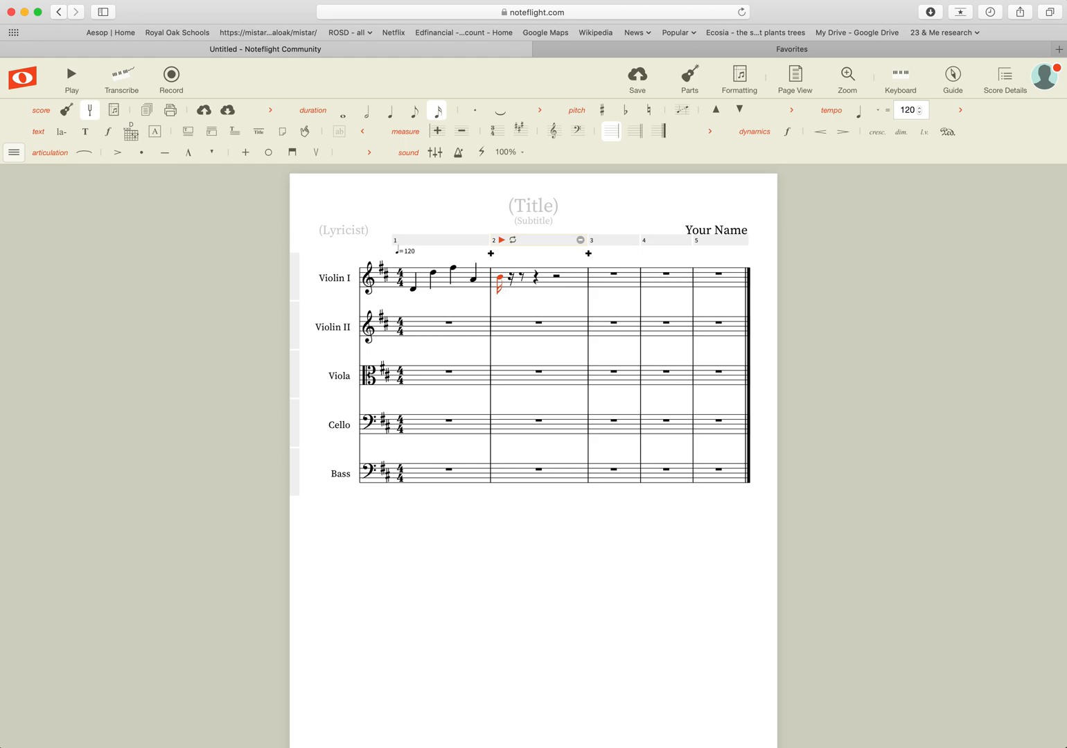
{"action": "key", "text": "4"}
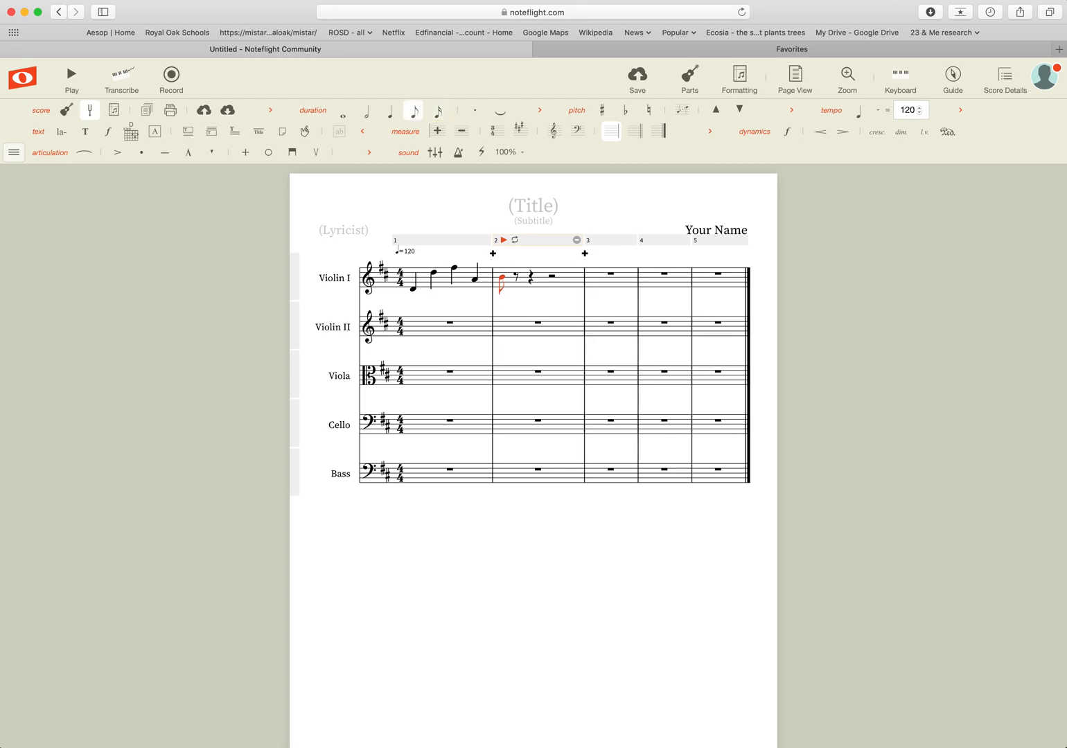
{"action": "key", "text": "5"}
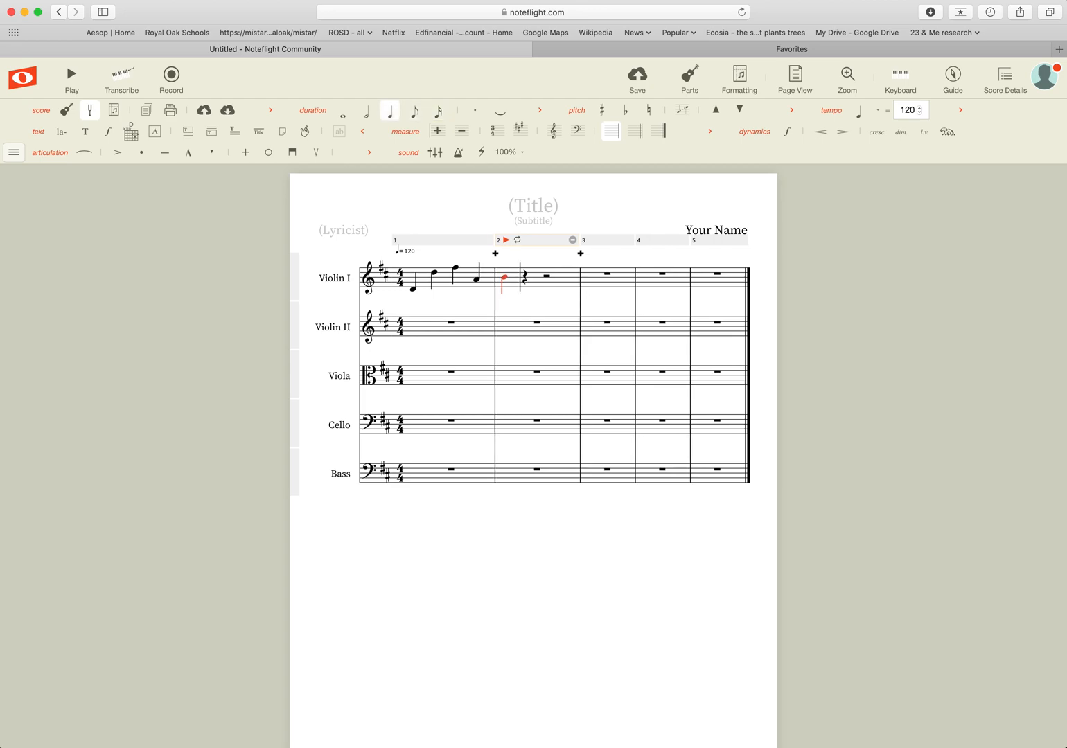
{"action": "key", "text": "6"}
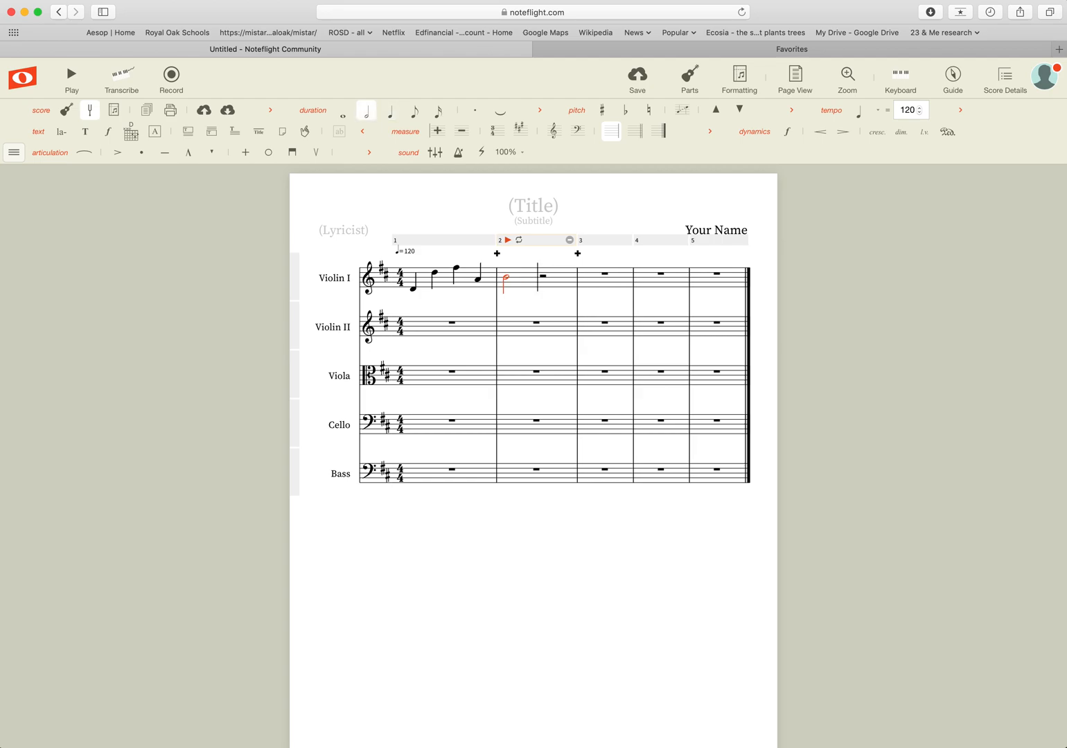
{"action": "key", "text": "7"}
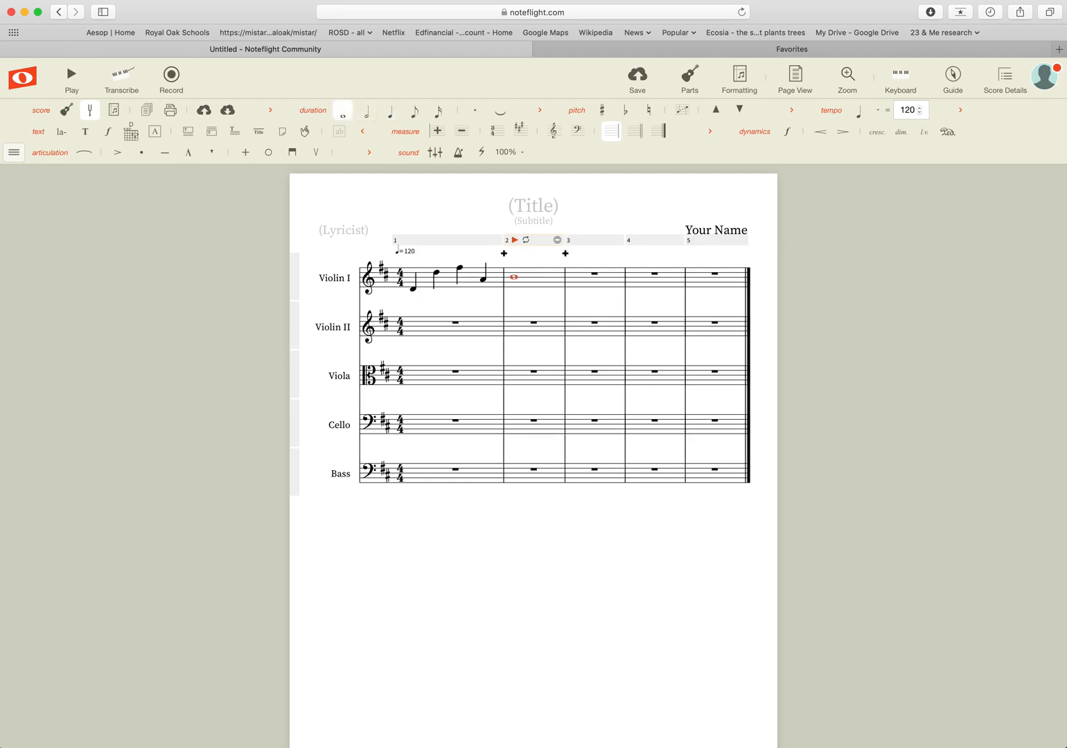
{"action": "key", "text": "6"}
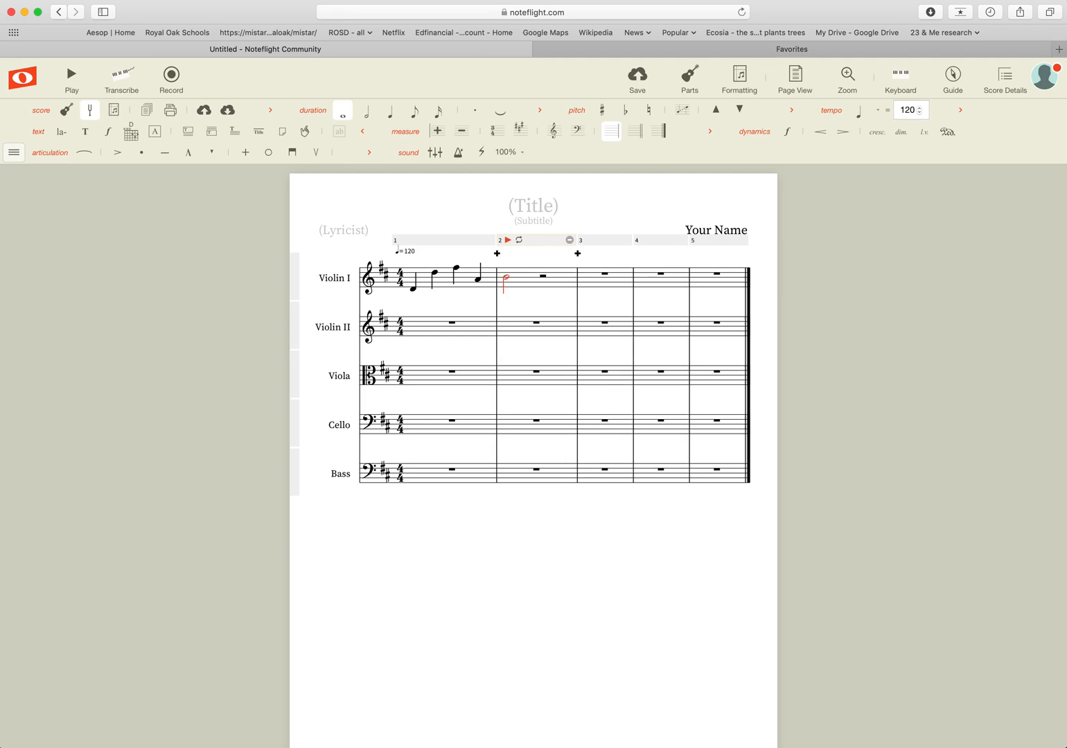
{"action": "key", "text": "5"}
{"action": "key", "text": "6"}
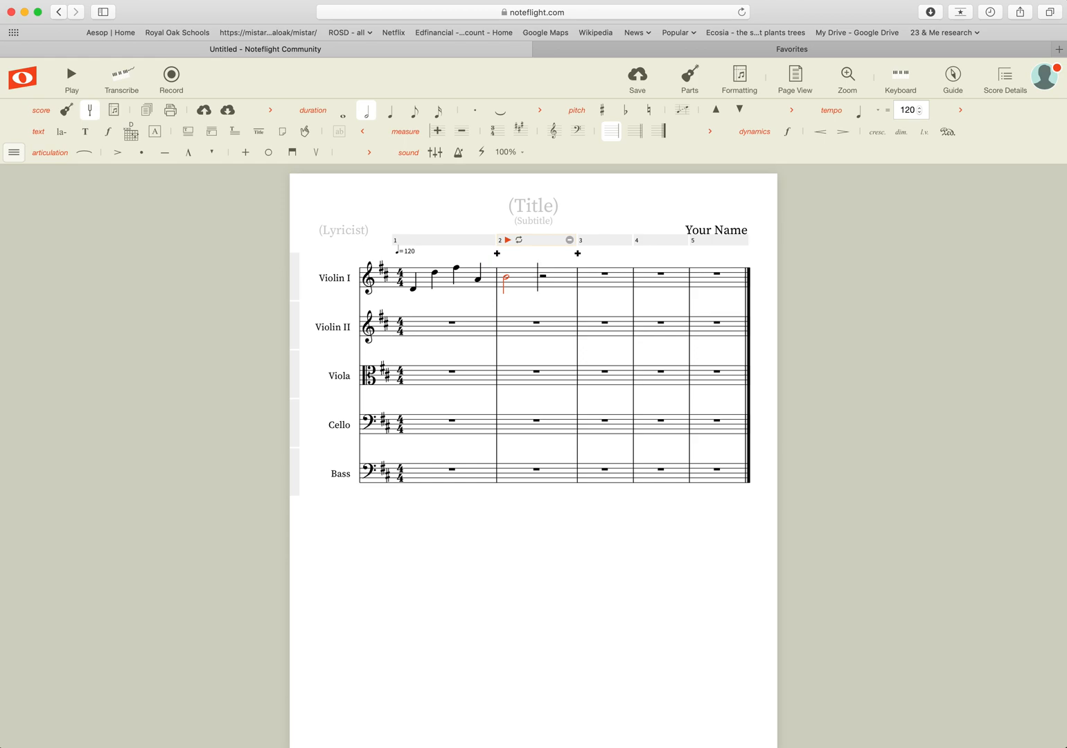
Make the B a dotted quarter and turn the following eighth rest into an eighth-note C.
{"action": "key", "text": "period"}
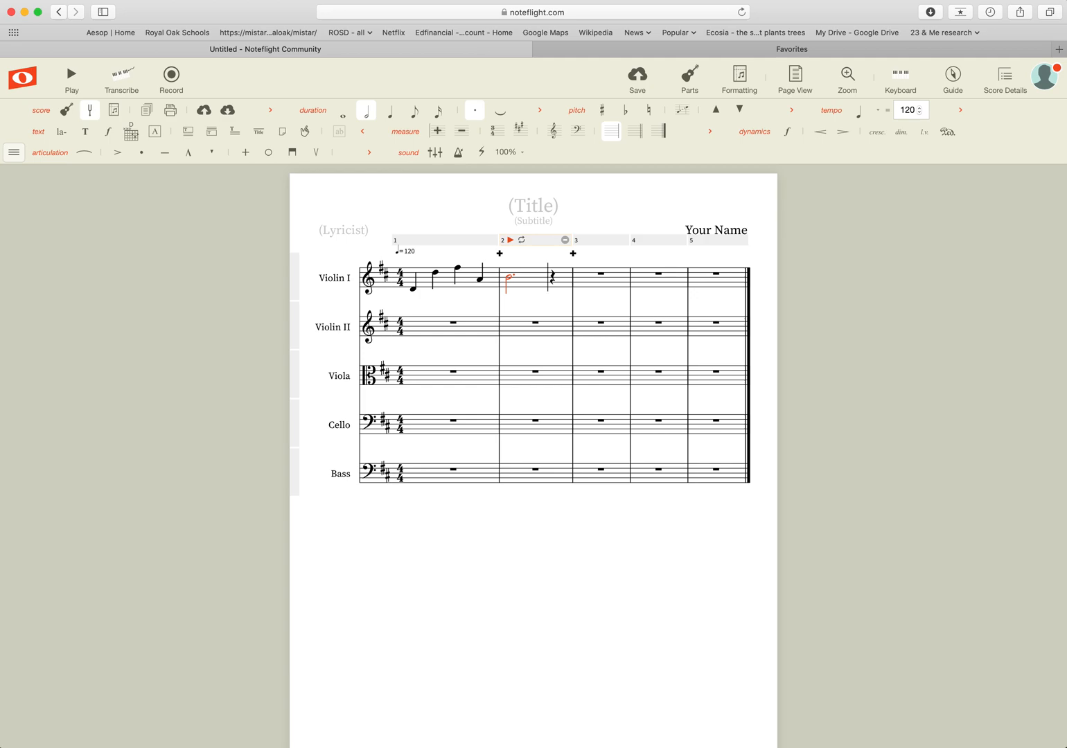
{"action": "key", "text": "q"}
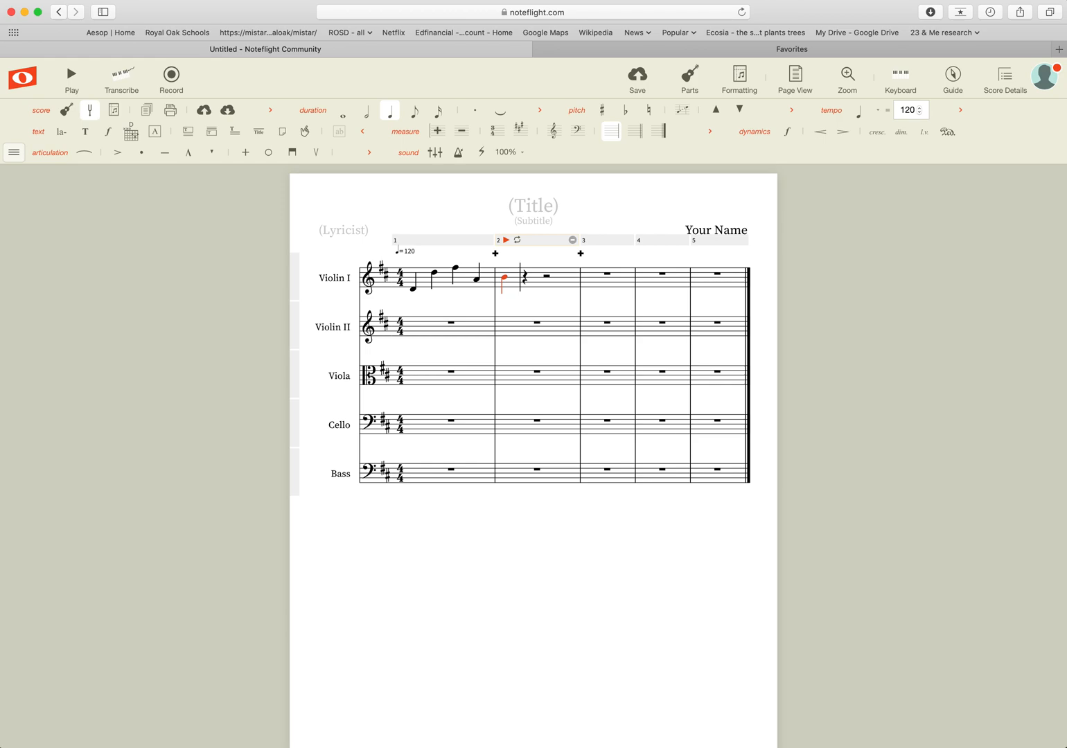
{"action": "key", "text": "period"}
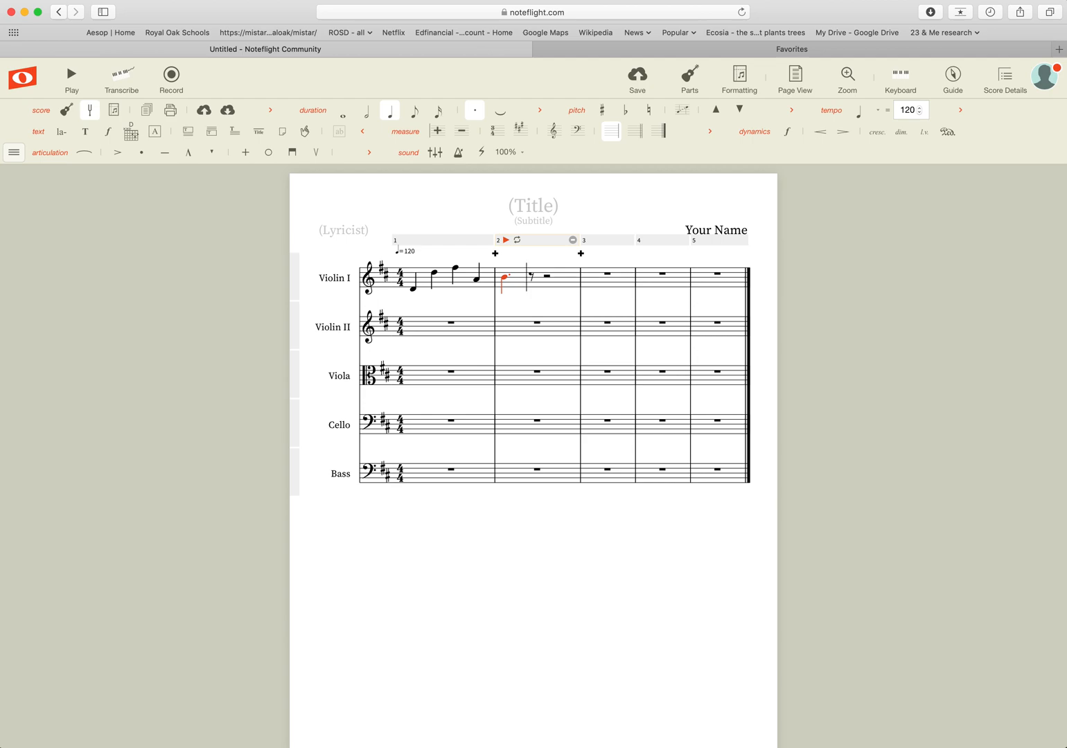
{"action": "key", "text": "Right"}
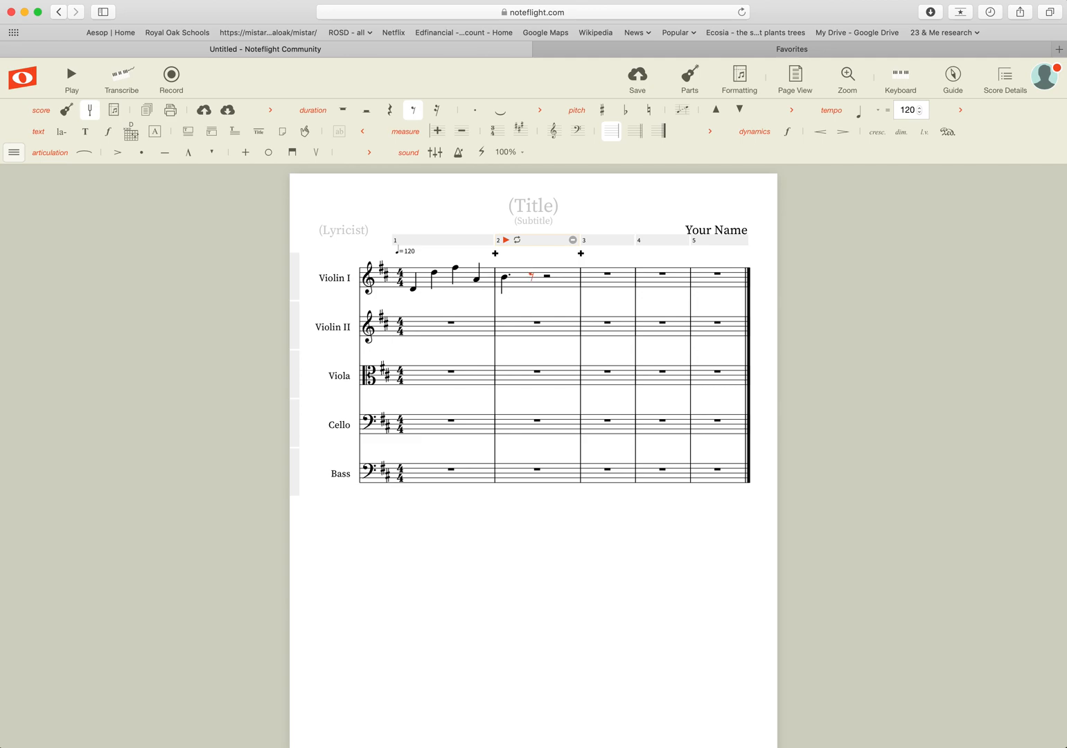
{"action": "key", "text": "c"}
Enter eighth notes D, E, F, D to complete measure 2.
{"action": "key", "text": "d"}
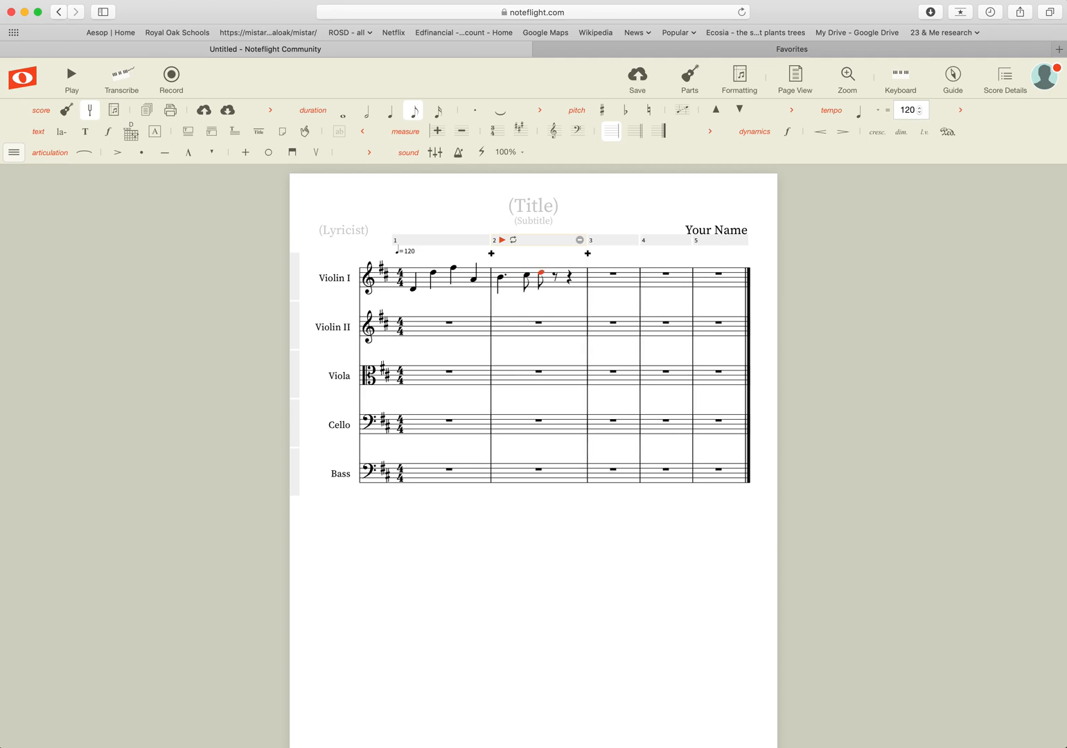
{"action": "key", "text": "e"}
{"action": "key", "text": "f"}
{"action": "key", "text": "d"}
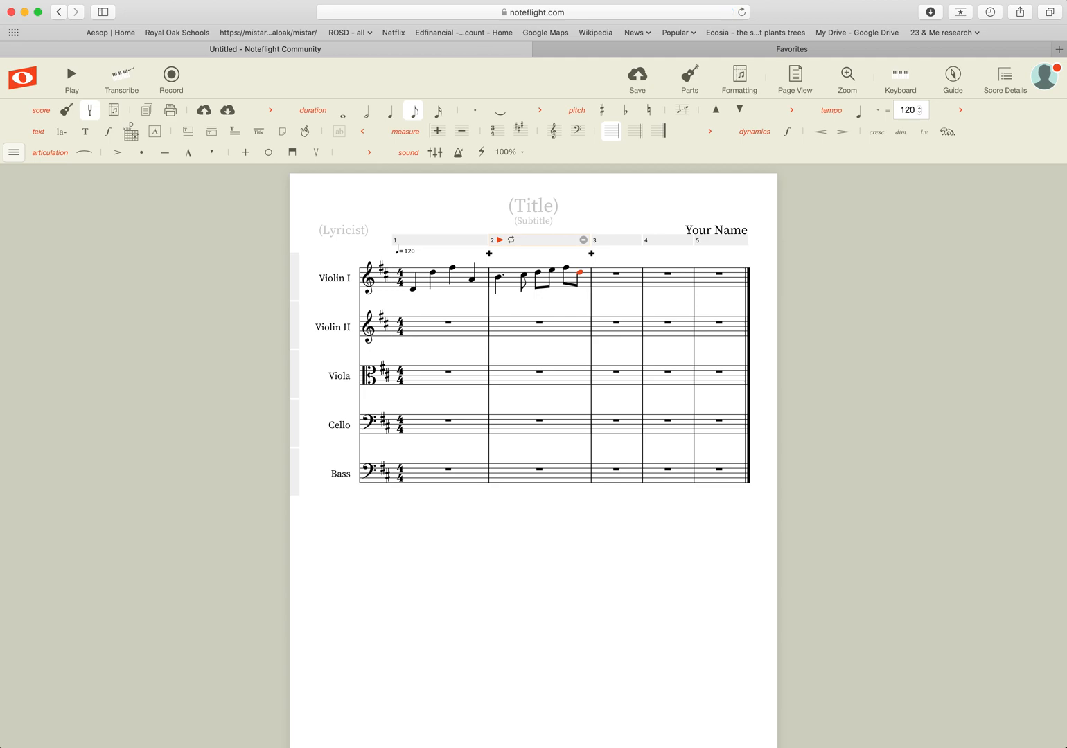
Fill measure 3 with eighths F, E, D, G and a half-note E, then play back.
{"action": "key", "text": "f"}
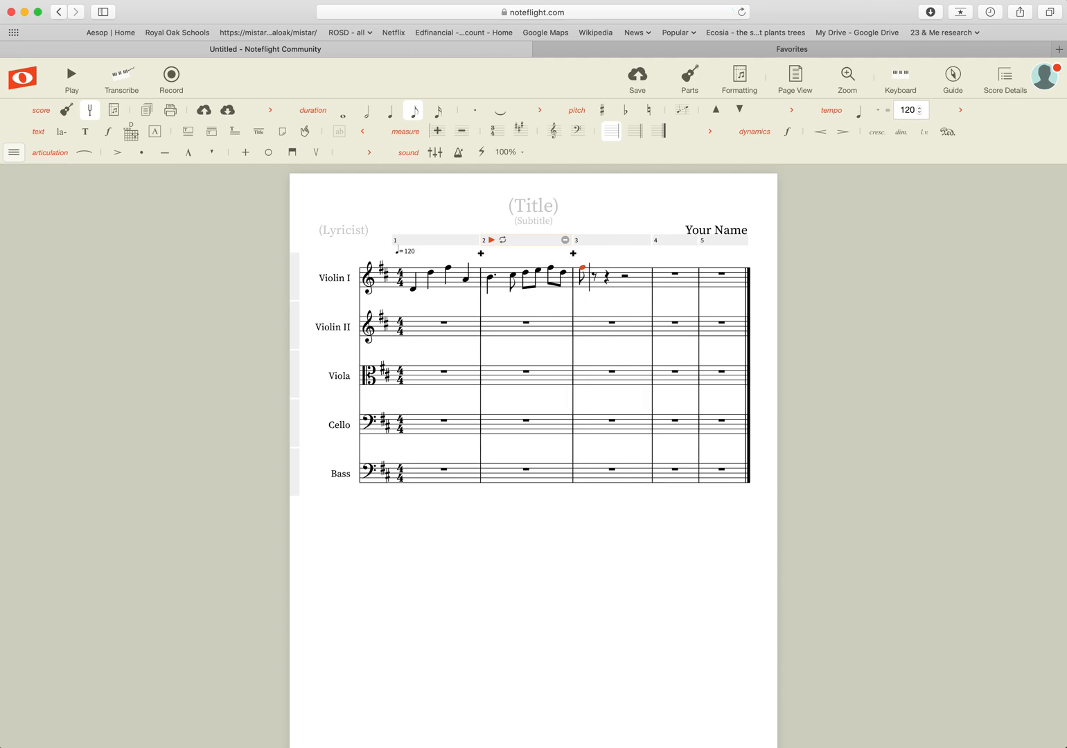
{"action": "key", "text": "e"}
{"action": "key", "text": "d"}
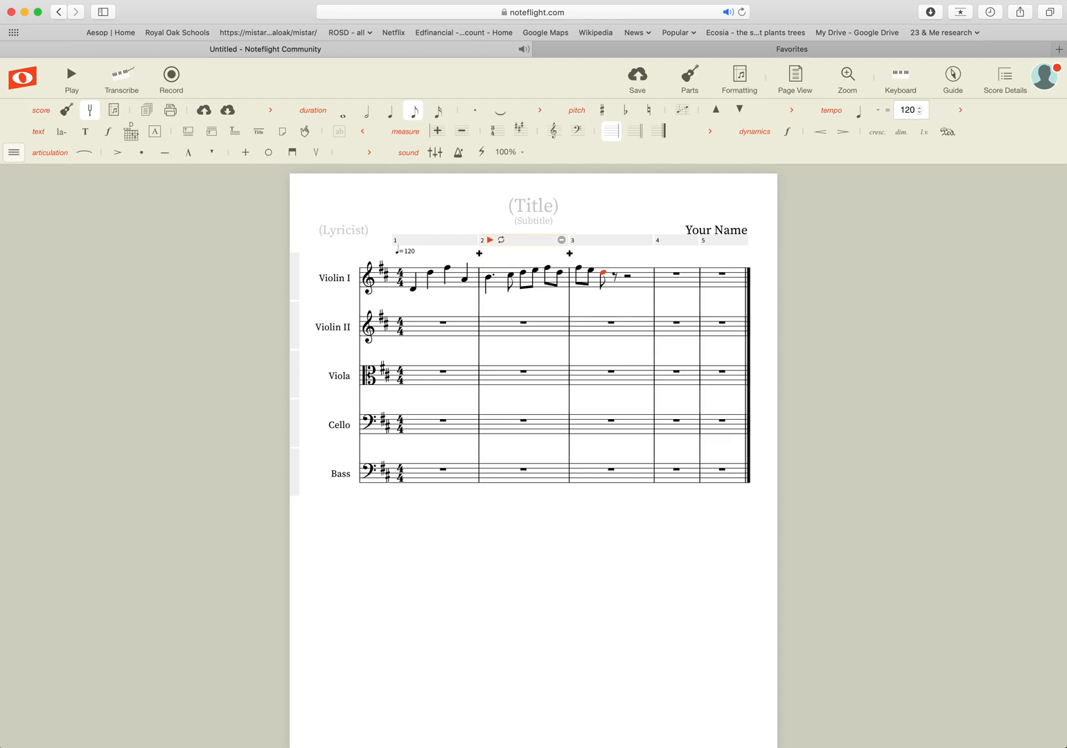
{"action": "key", "text": "g"}
{"action": "key", "text": "Right"}
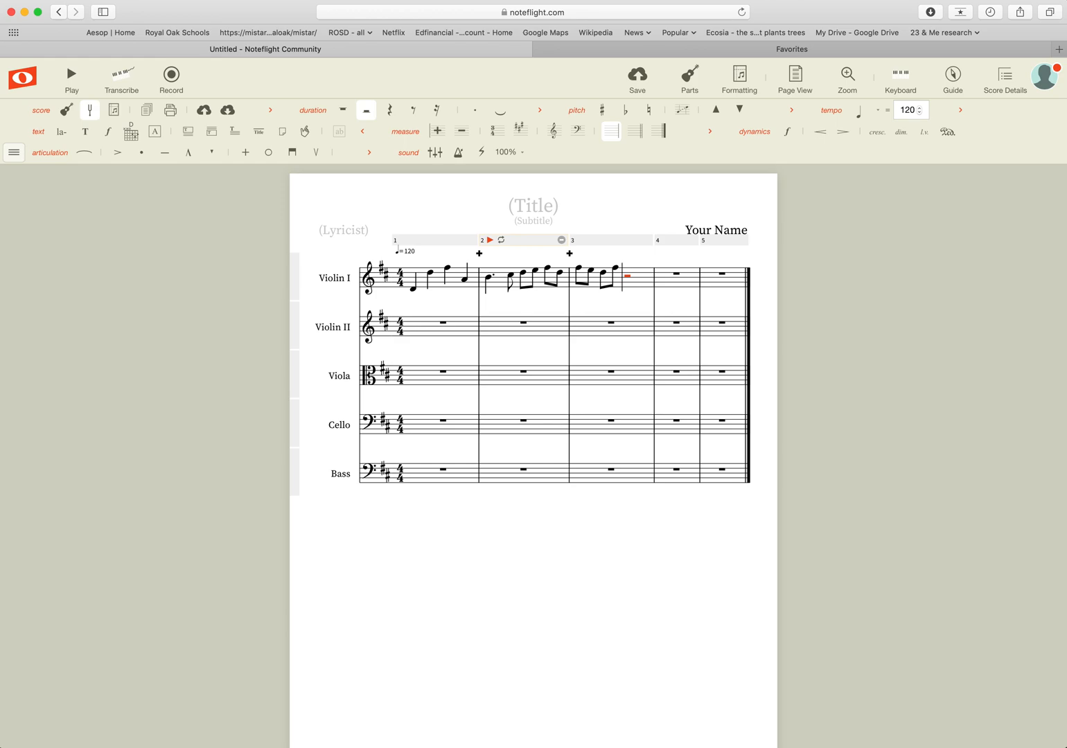
{"action": "key", "text": "e"}
{"action": "key", "text": "space"}
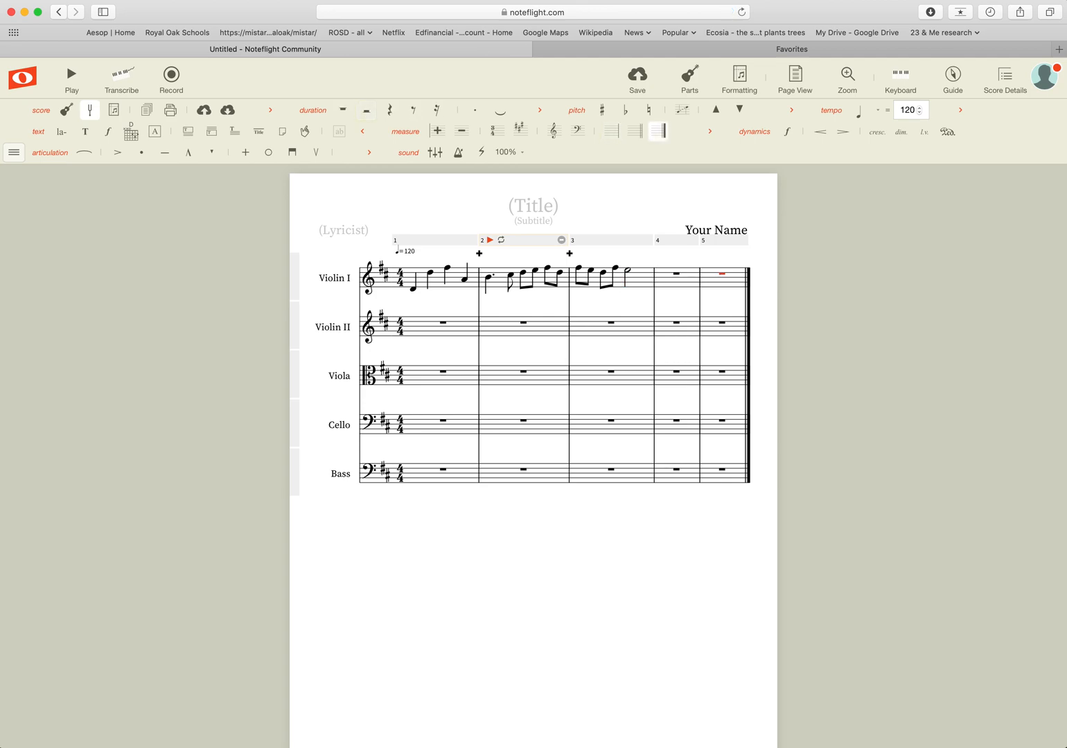
Change measure 3's half note to a dotted quarter followed by an eighth-note E.
{"action": "key", "text": "Left"}
{"action": "key", "text": "Left"}
{"action": "key", "text": "space"}
{"action": "key", "text": "5"}
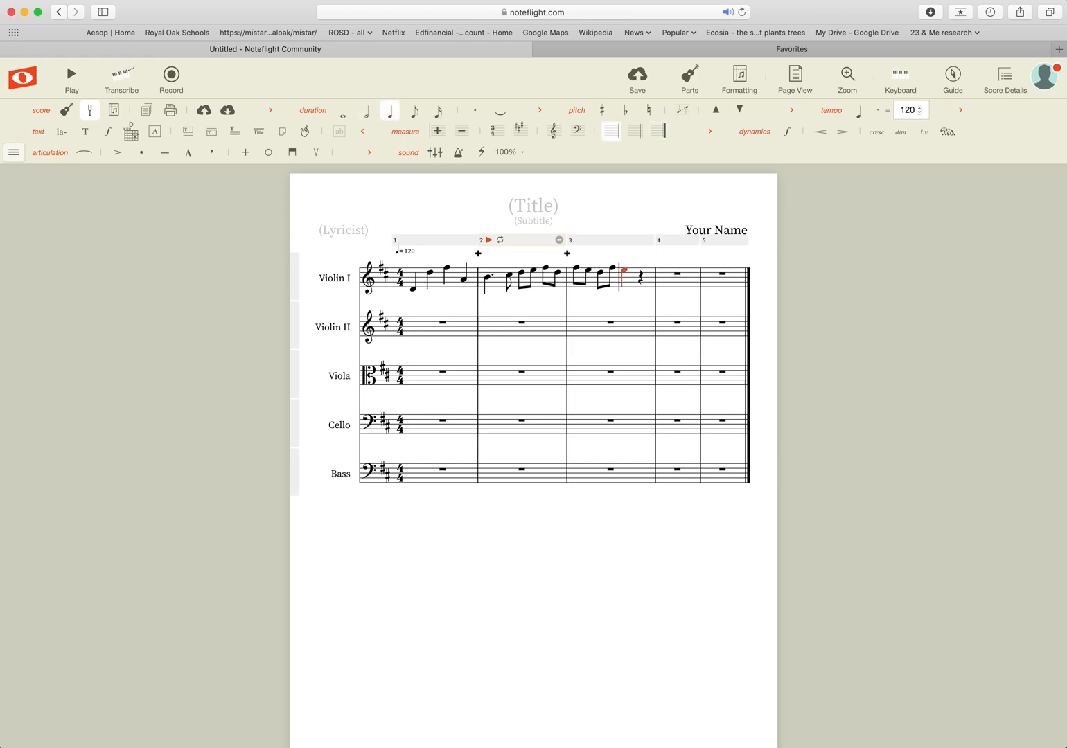
{"action": "key", "text": "4"}
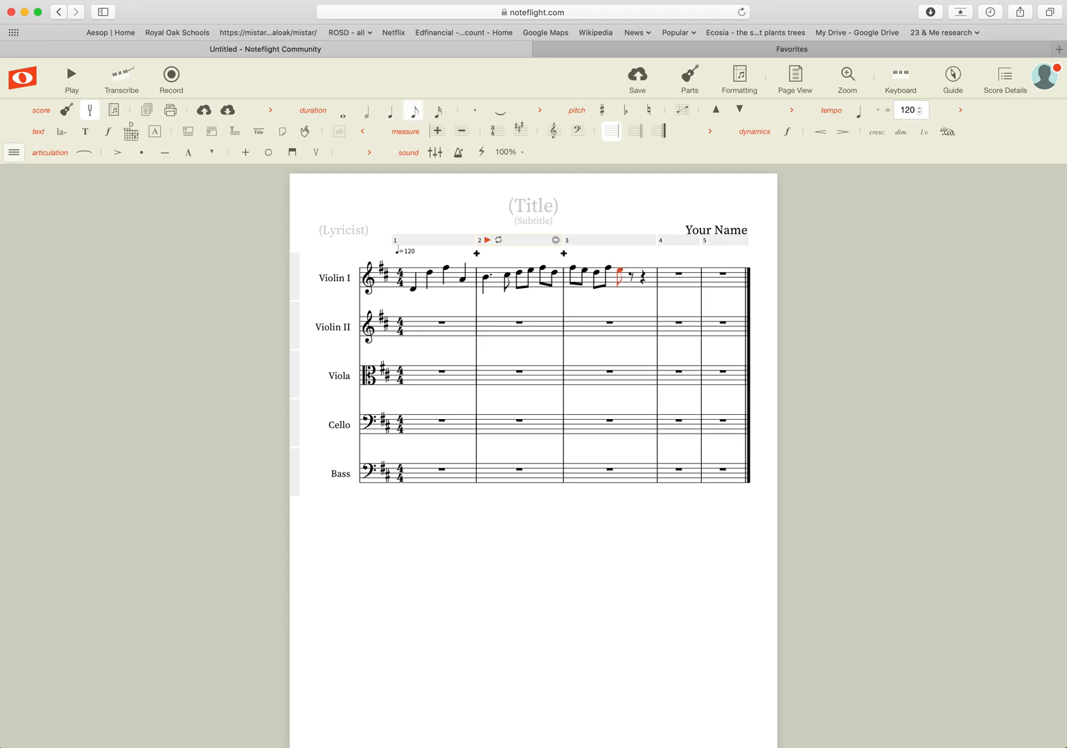
{"action": "key", "text": "5"}
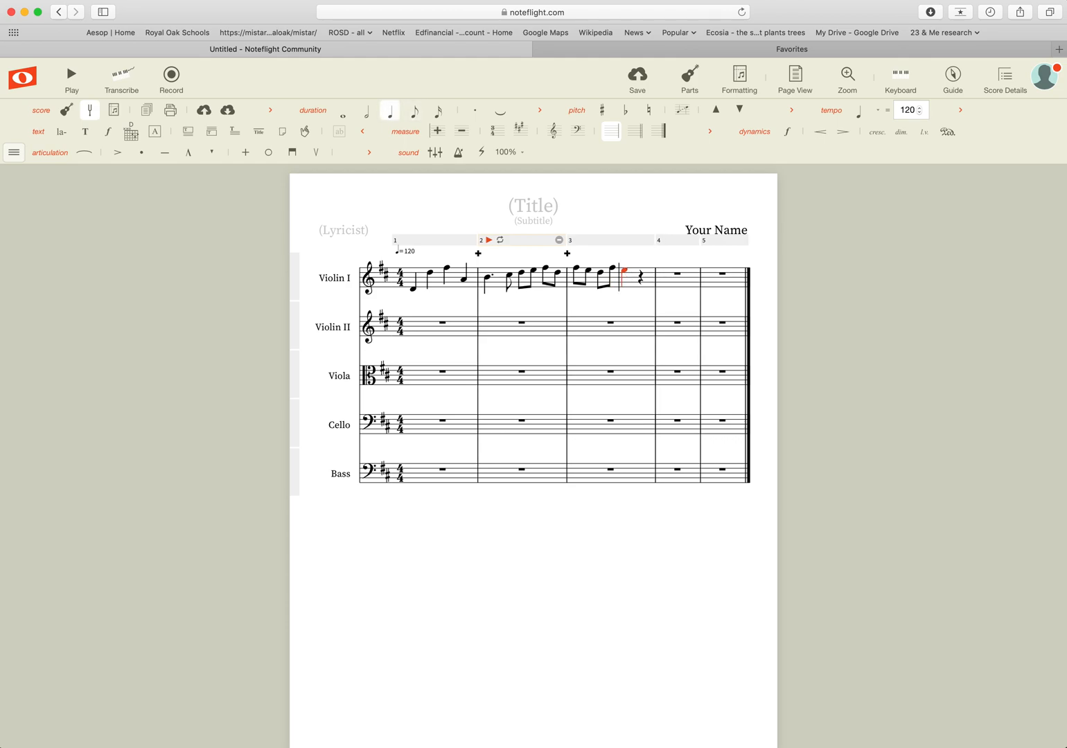
{"action": "key", "text": "period"}
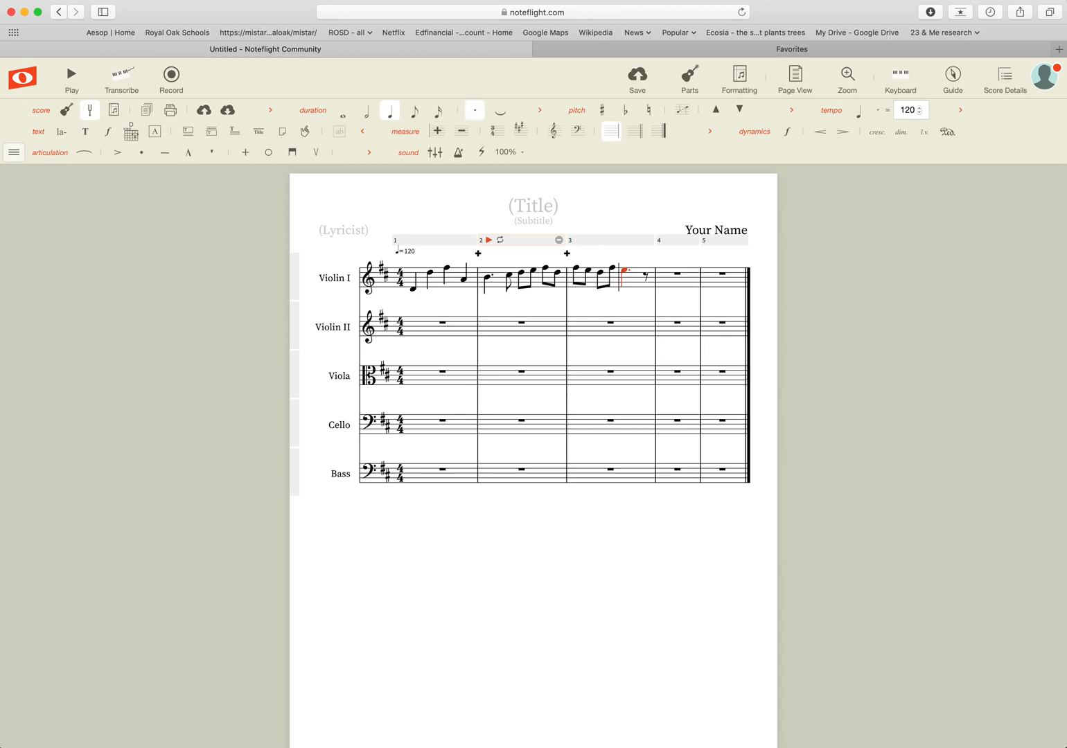
{"action": "key", "text": "Right"}
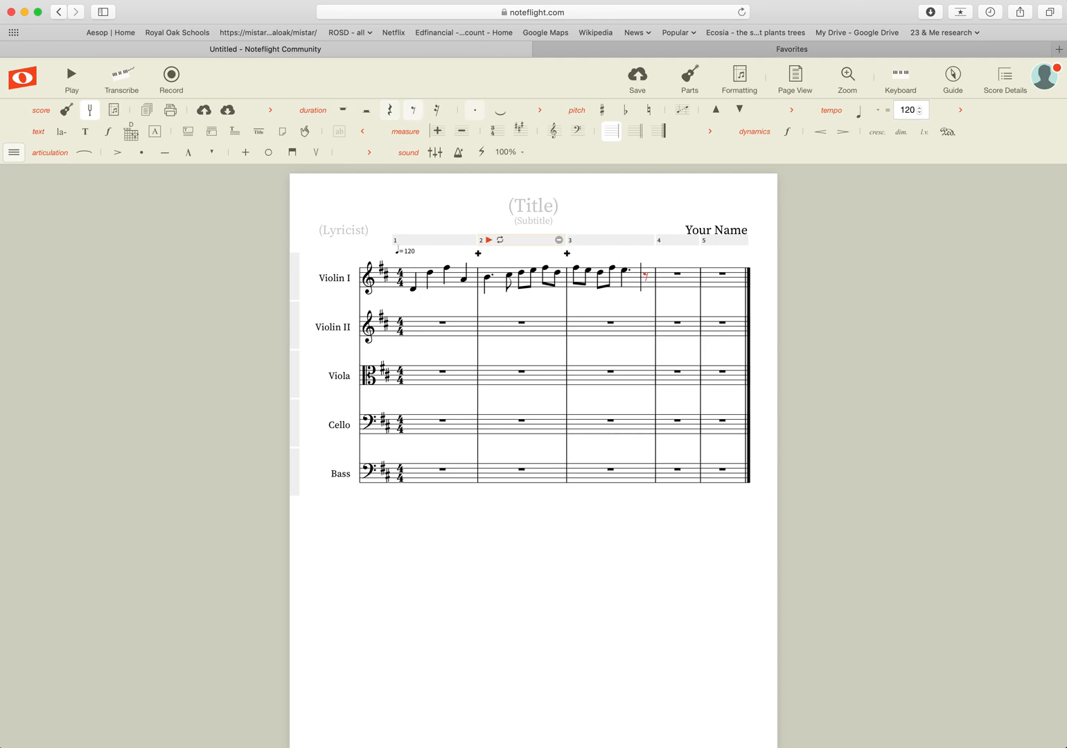
{"action": "key", "text": "e"}
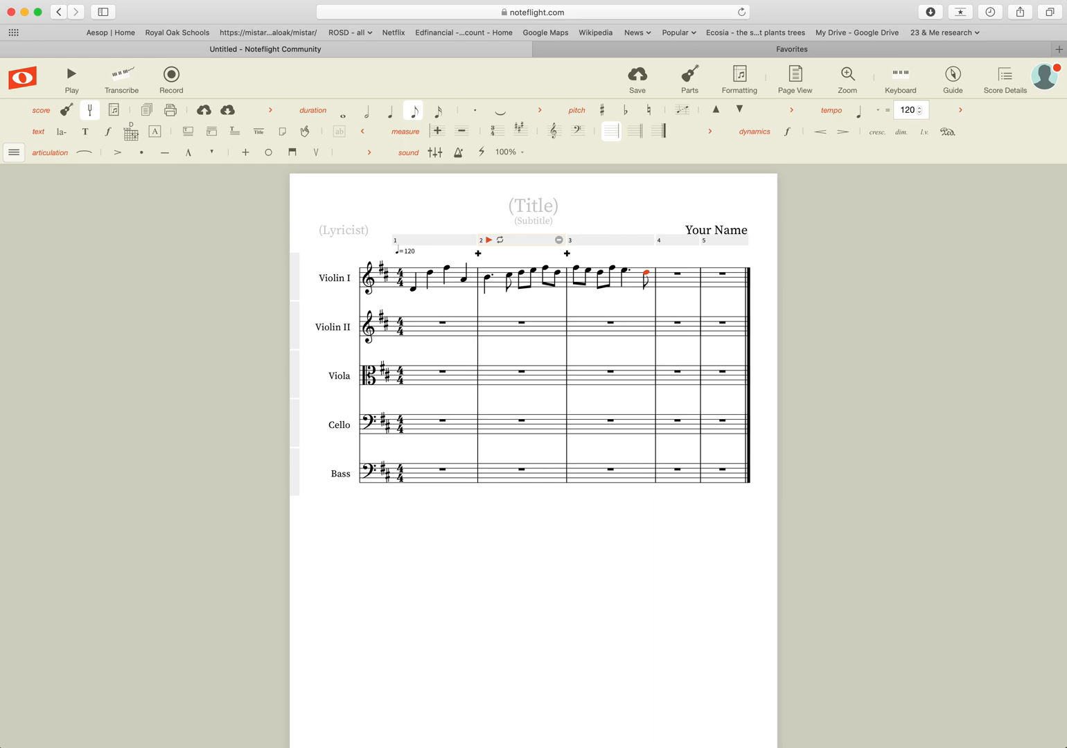
Fill measure 4 with a quarter E, a quarter G an octave lower, and a half-note D.
{"action": "key", "text": "e"}
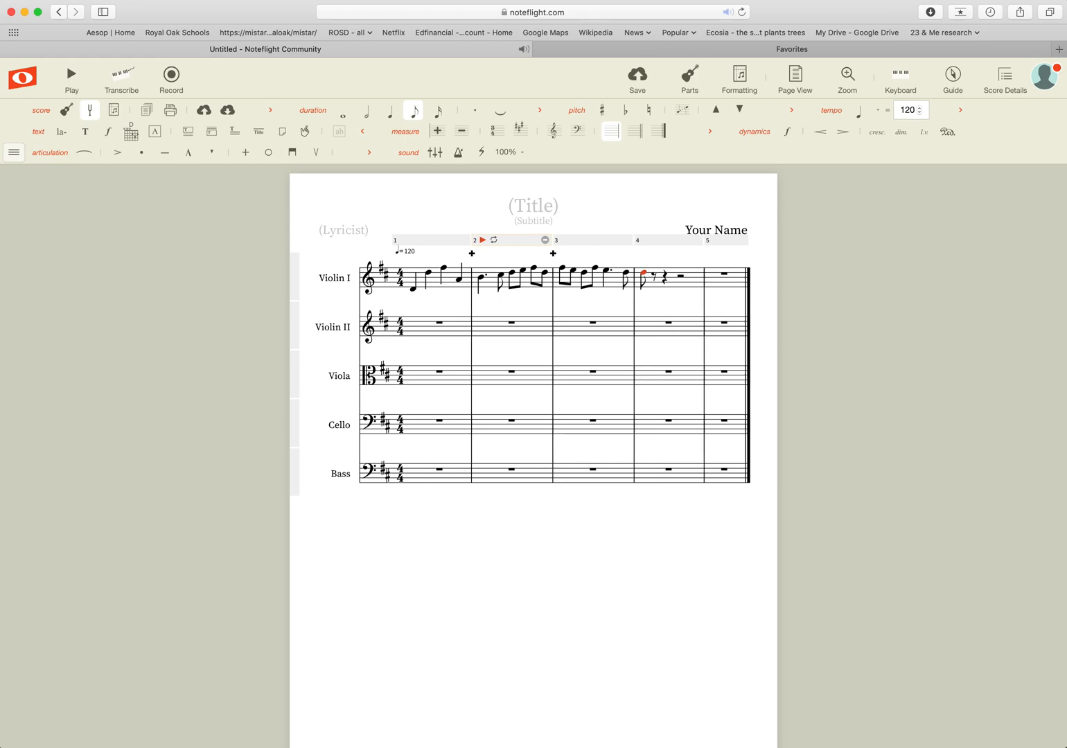
{"action": "key", "text": "5"}
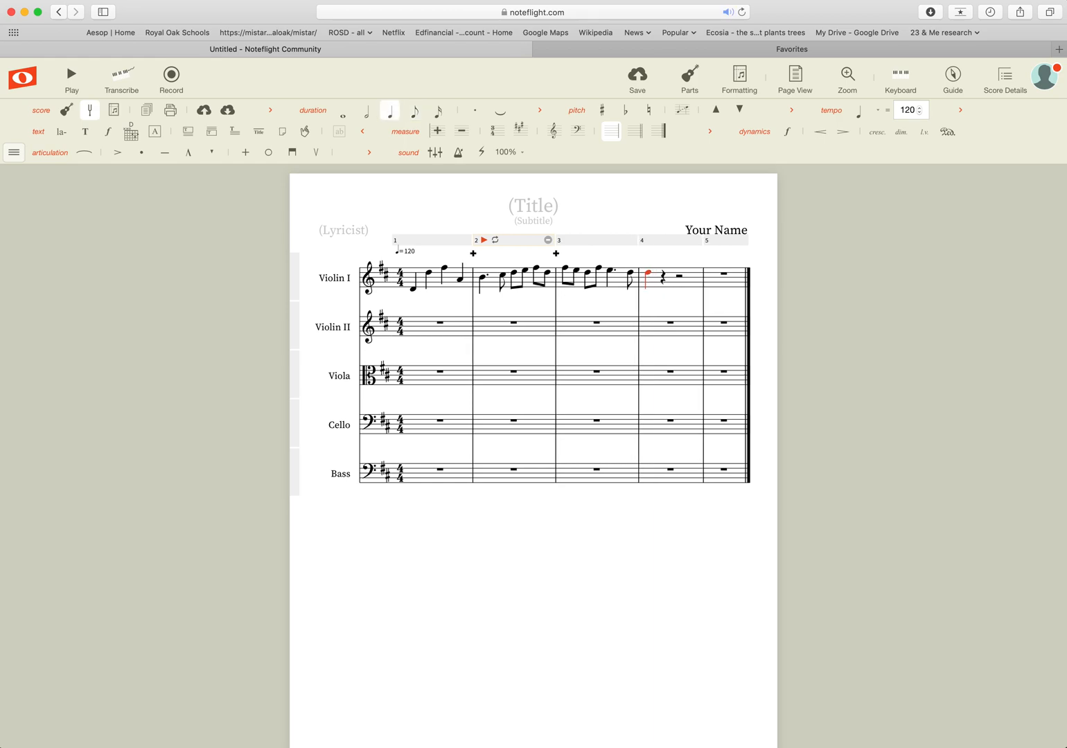
{"action": "key", "text": "Right"}
{"action": "key", "text": "g"}
{"action": "key", "text": "super+Down"}
{"action": "key", "text": "Right"}
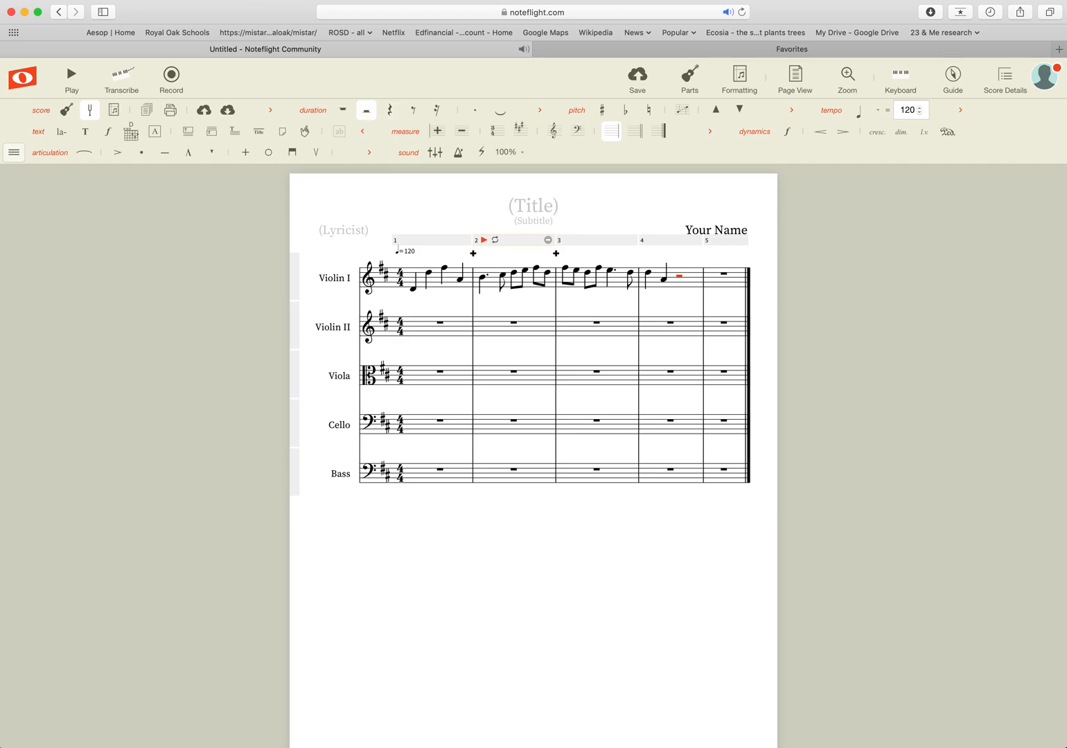
{"action": "key", "text": "d"}
Tie measure 3's last eighth into measure 4 and turn measure 4's beat-2 quarter into a rest.
{"action": "left_click", "coordinate": [631, 274]}
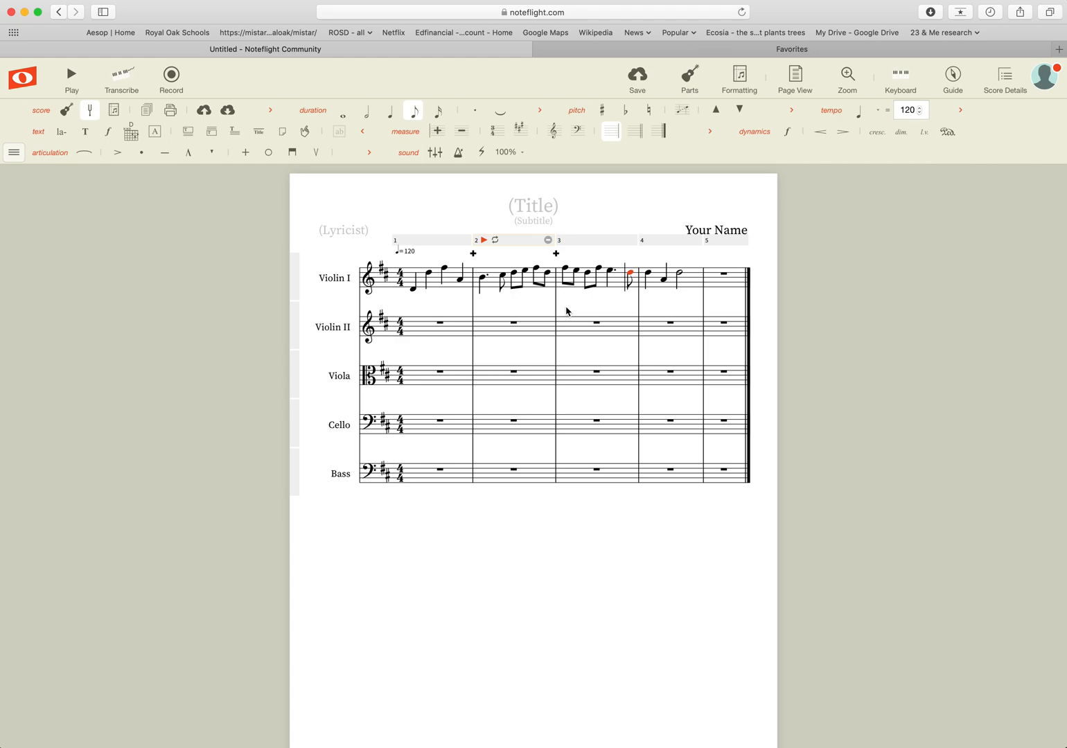
{"action": "key", "text": "equal"}
{"action": "key", "text": "Right"}
{"action": "key", "text": "Right"}
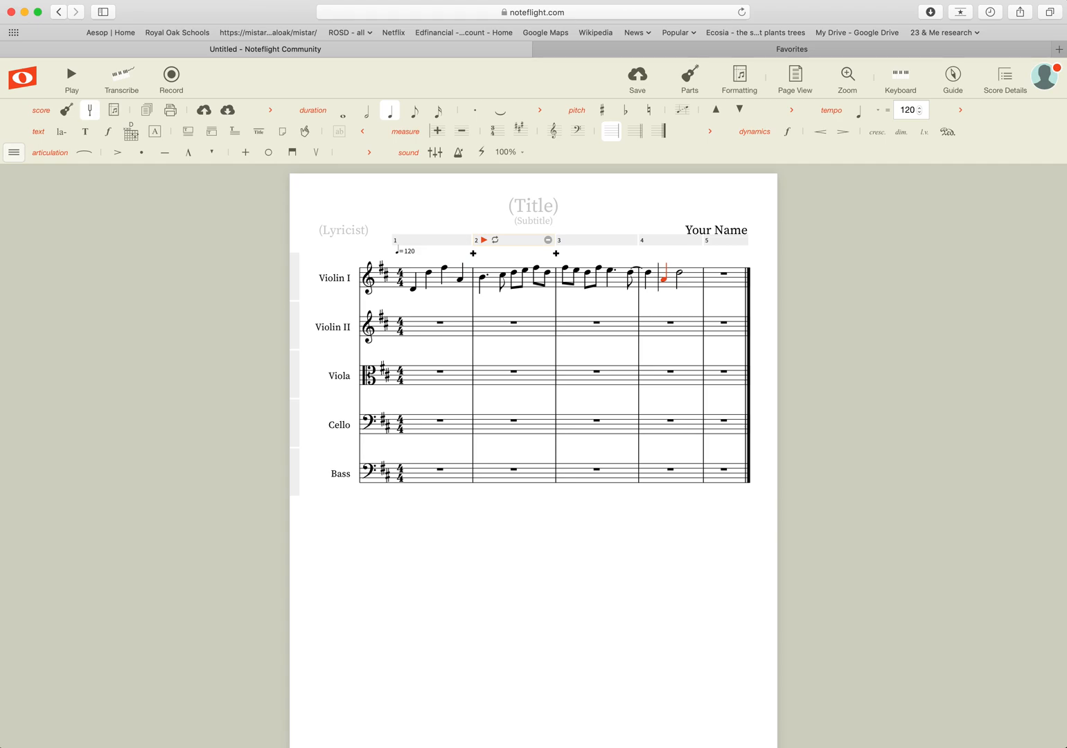
{"action": "key", "text": "BackSpace"}
{"action": "left_click", "coordinate": [715, 284]}
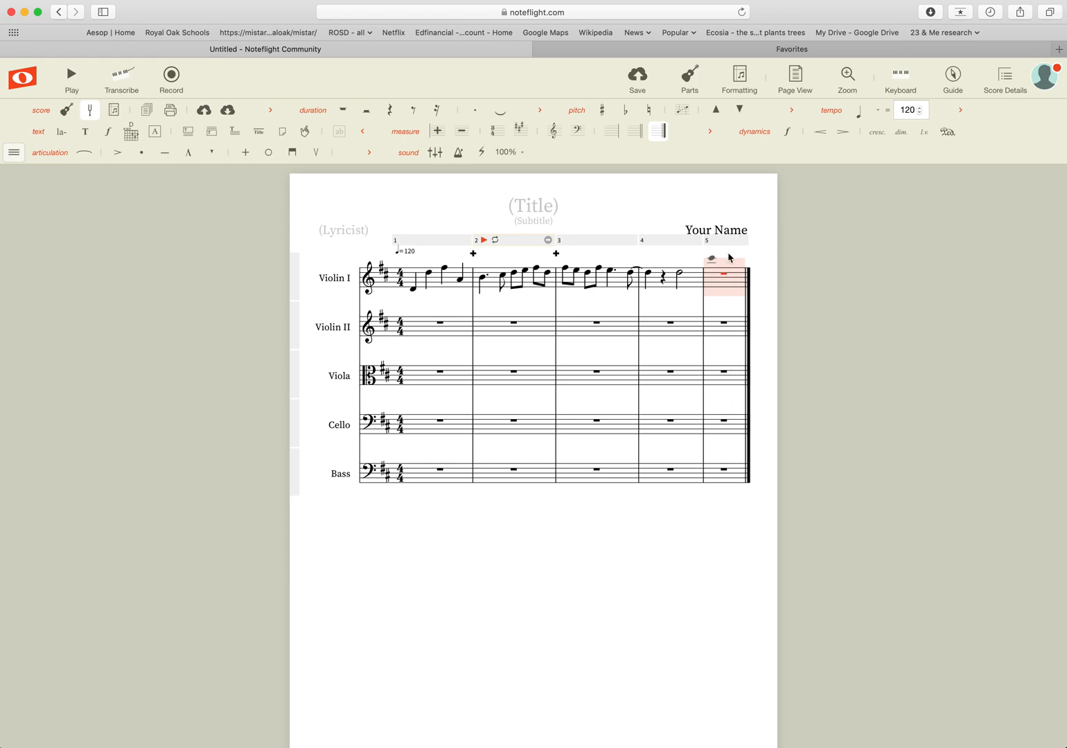
Add ten empty measures after measure 5, extending the score to 19 measures.
{"action": "left_click", "coordinate": [437, 132]}
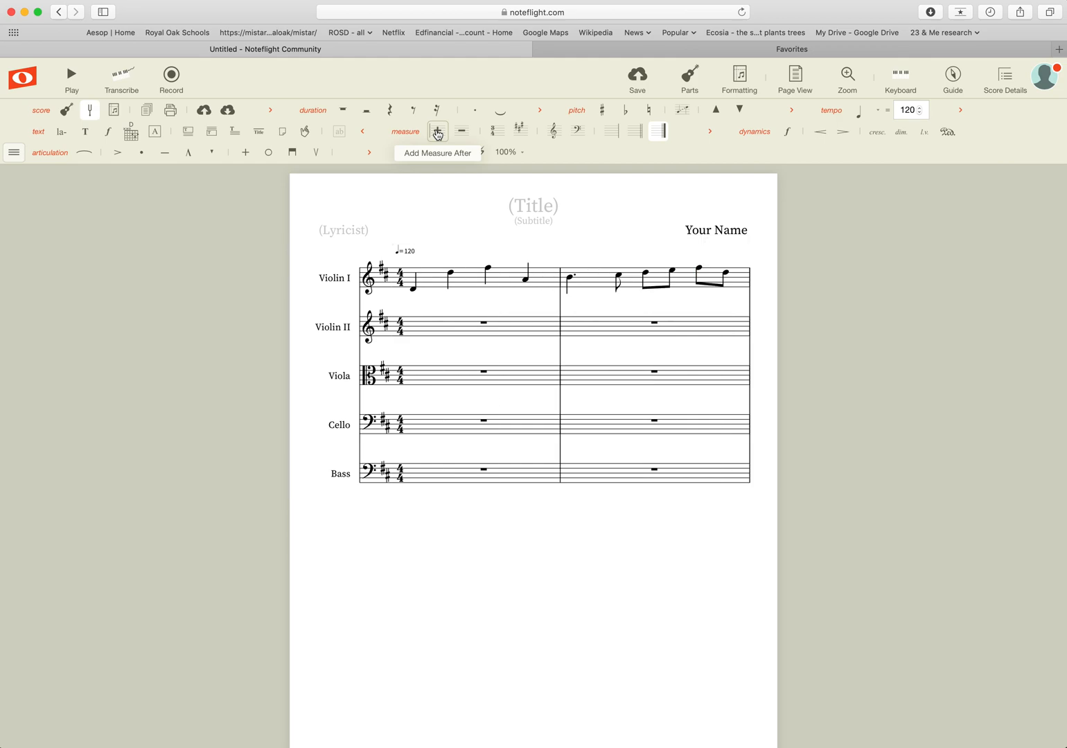
{"action": "left_click", "coordinate": [437, 132]}
{"action": "left_click", "coordinate": [437, 132]}
{"action": "left_click", "coordinate": [437, 131]}
{"action": "left_click", "coordinate": [437, 131]}
{"action": "left_click", "coordinate": [437, 132]}
{"action": "left_click", "coordinate": [438, 132]}
{"action": "left_click", "coordinate": [438, 132]}
{"action": "left_click", "coordinate": [437, 132]}
{"action": "left_click", "coordinate": [437, 132]}
{"action": "left_click", "coordinate": [438, 133]}
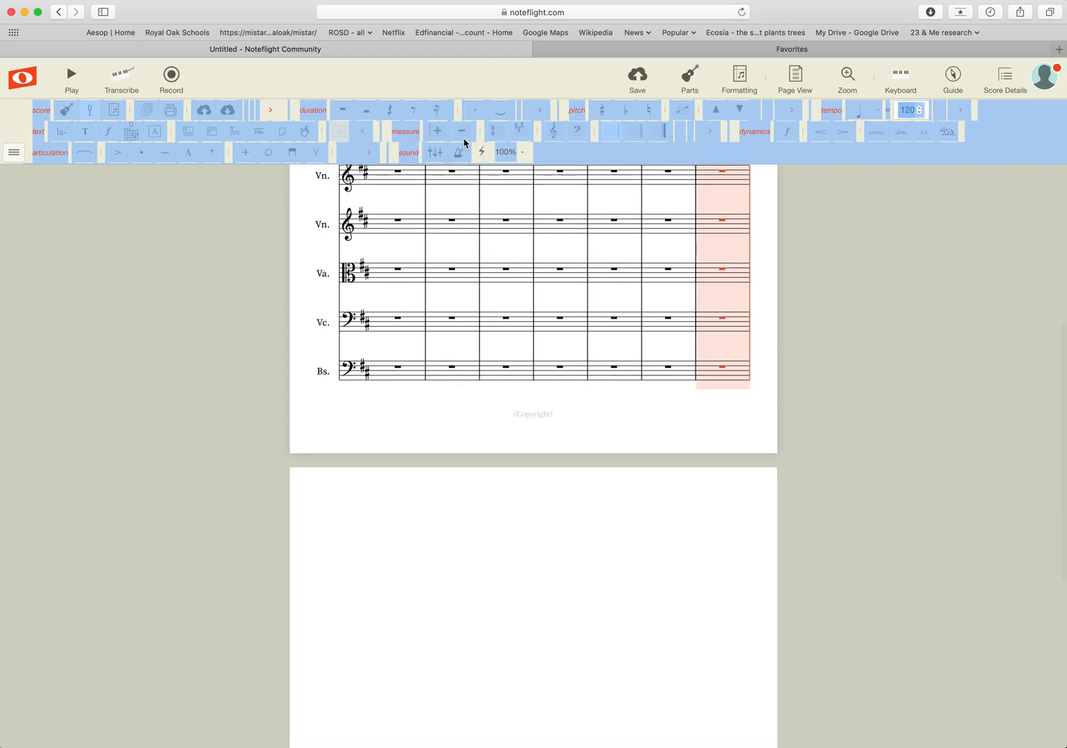
Select measure 10 across all five staves and delete it.
{"action": "scroll", "coordinate": [514, 255], "scroll_direction": "up", "scroll_amount": 3}
{"action": "scroll", "coordinate": [515, 255], "scroll_direction": "up", "scroll_amount": 4}
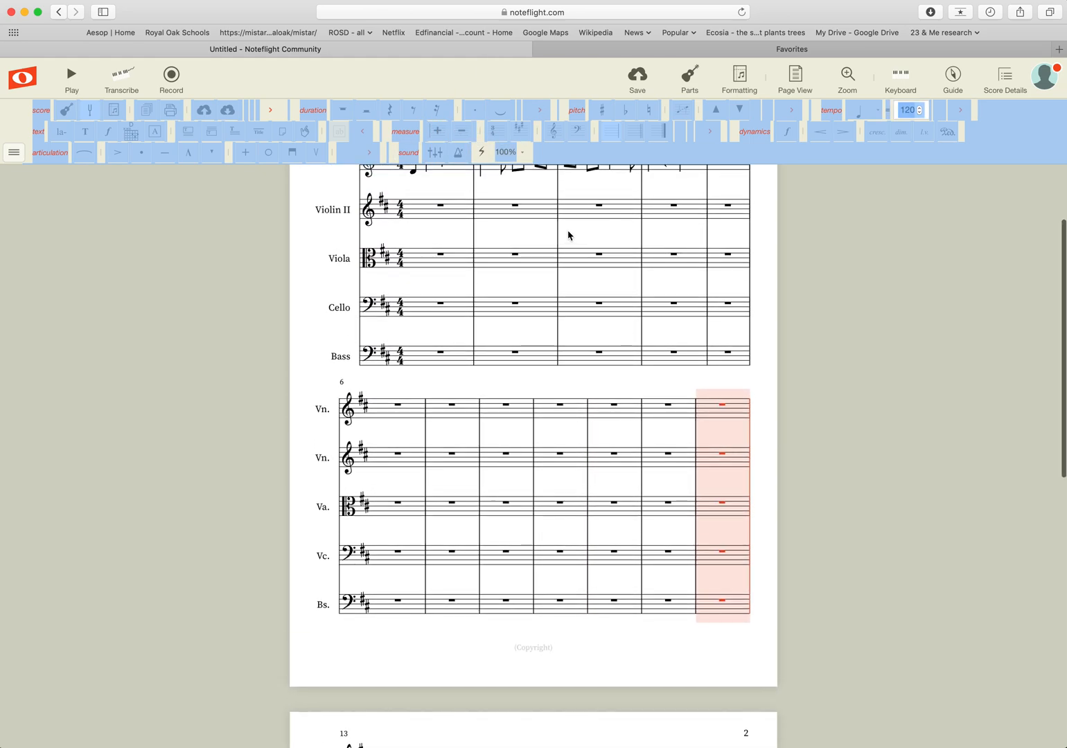
{"action": "left_click", "coordinate": [569, 233]}
{"action": "scroll", "coordinate": [569, 236], "scroll_direction": "up", "scroll_amount": 2}
{"action": "scroll", "coordinate": [402, 241], "scroll_direction": "up", "scroll_amount": 2}
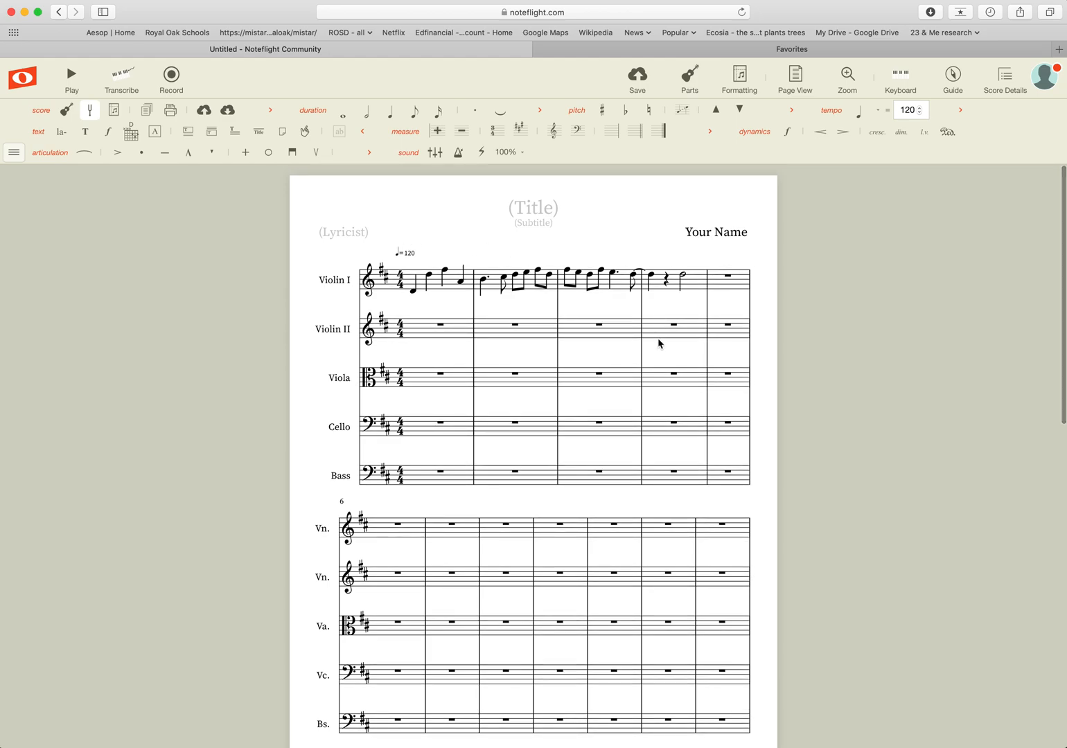
{"action": "scroll", "coordinate": [565, 440], "scroll_direction": "down", "scroll_amount": 3}
{"action": "scroll", "coordinate": [566, 441], "scroll_direction": "up", "scroll_amount": 3}
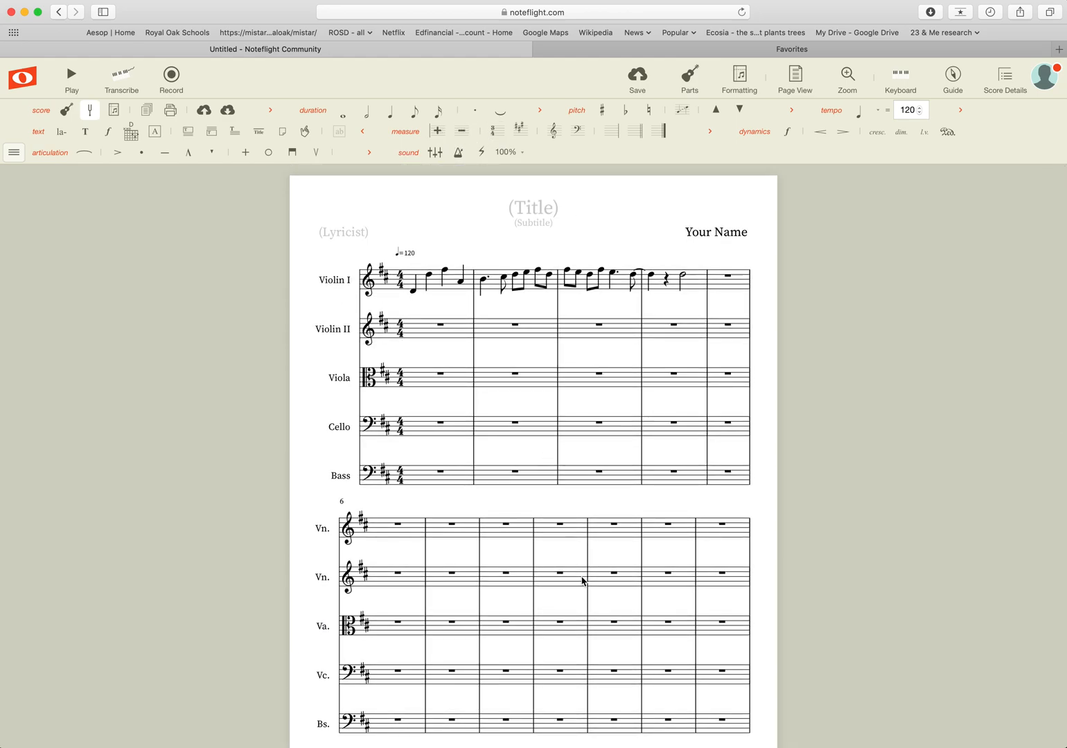
{"action": "left_click", "coordinate": [601, 531]}
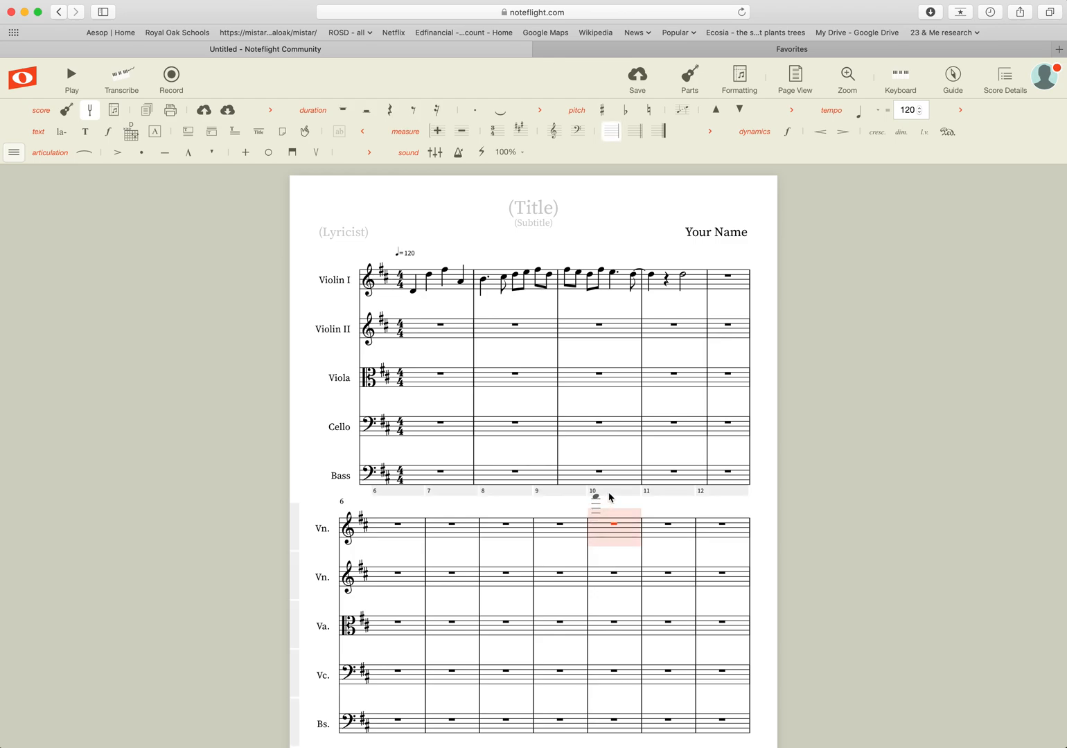
{"action": "left_click", "coordinate": [610, 495]}
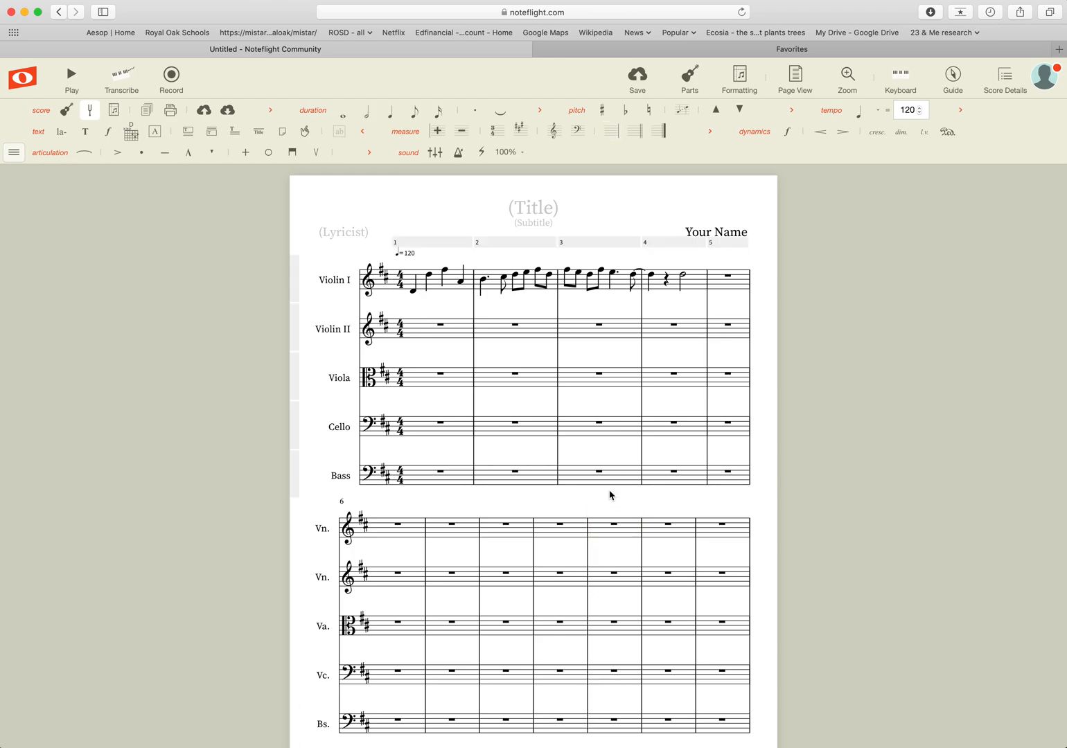
{"action": "left_click", "coordinate": [595, 533]}
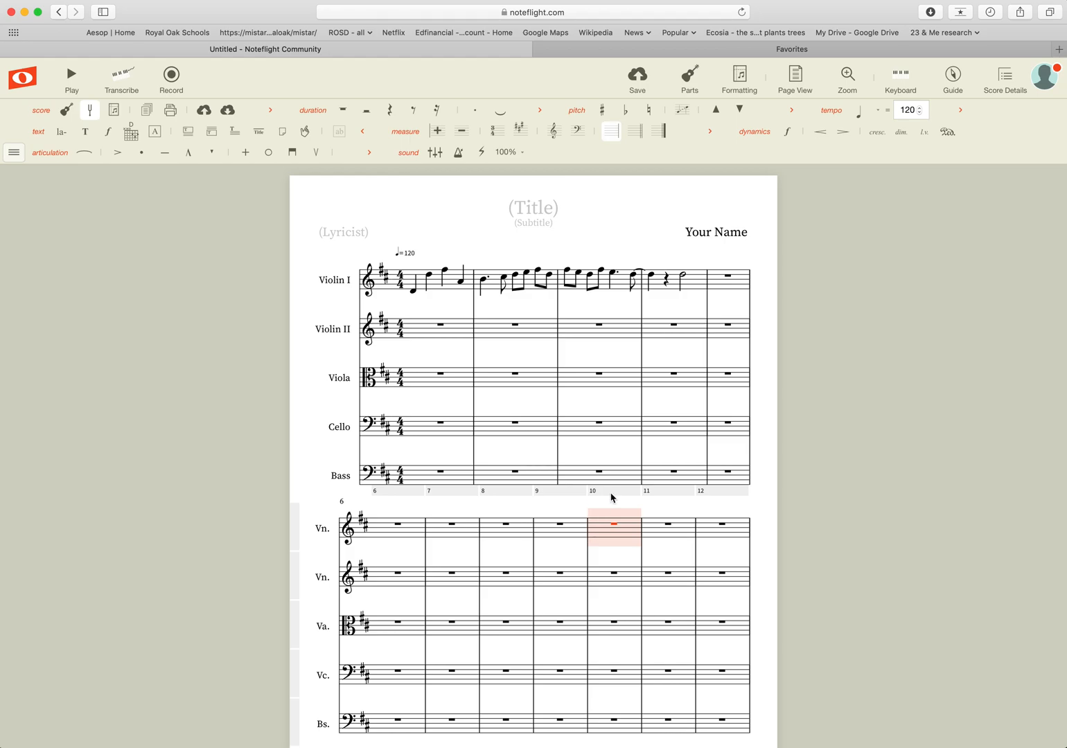
{"action": "left_click", "coordinate": [614, 497]}
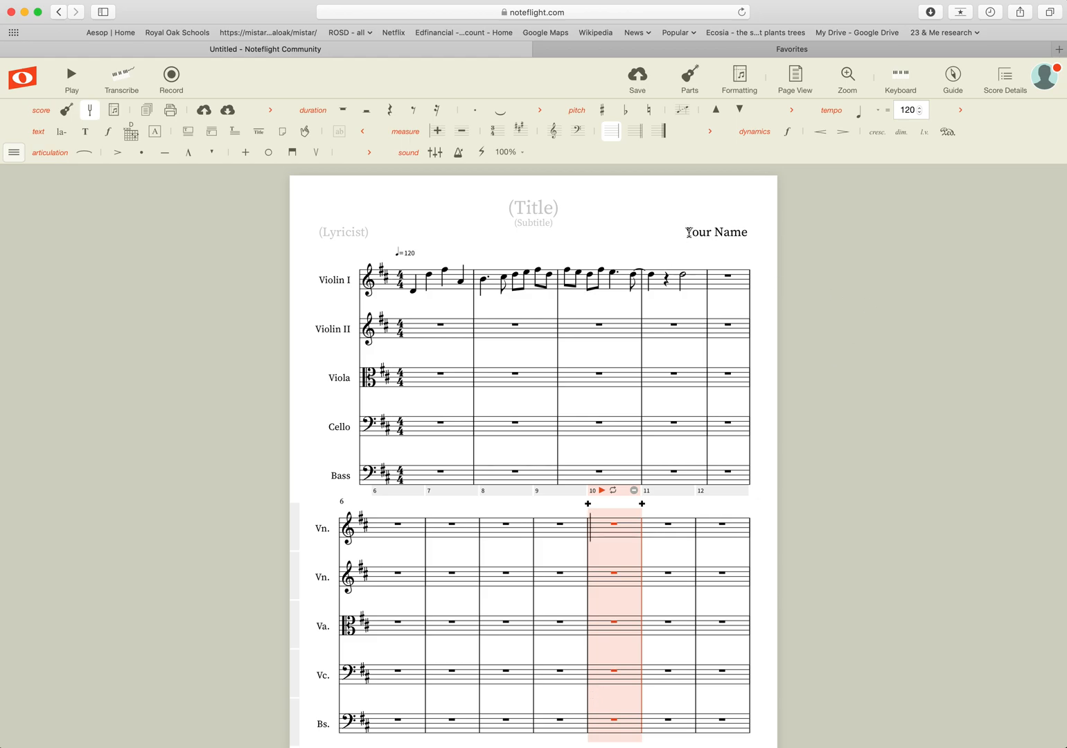
{"action": "left_click", "coordinate": [464, 133]}
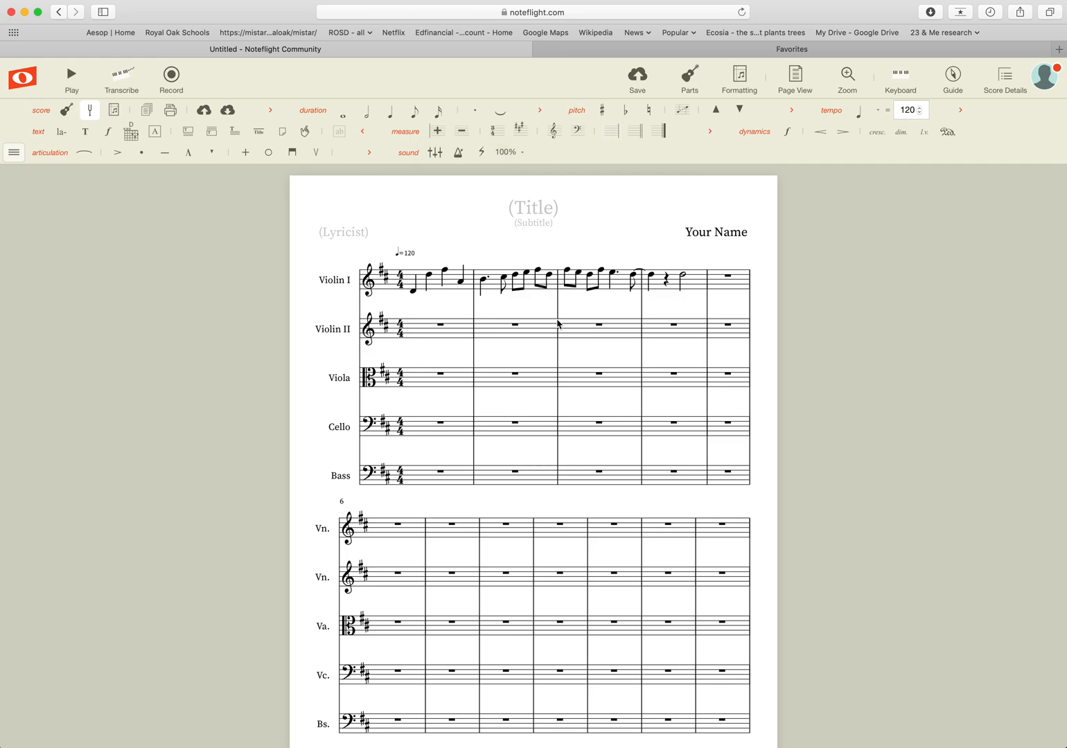
Dismiss the 'Nothing is selected' alert with OK.
{"action": "scroll", "coordinate": [586, 330], "scroll_direction": "down", "scroll_amount": 3}
{"action": "scroll", "coordinate": [586, 330], "scroll_direction": "down", "scroll_amount": 2}
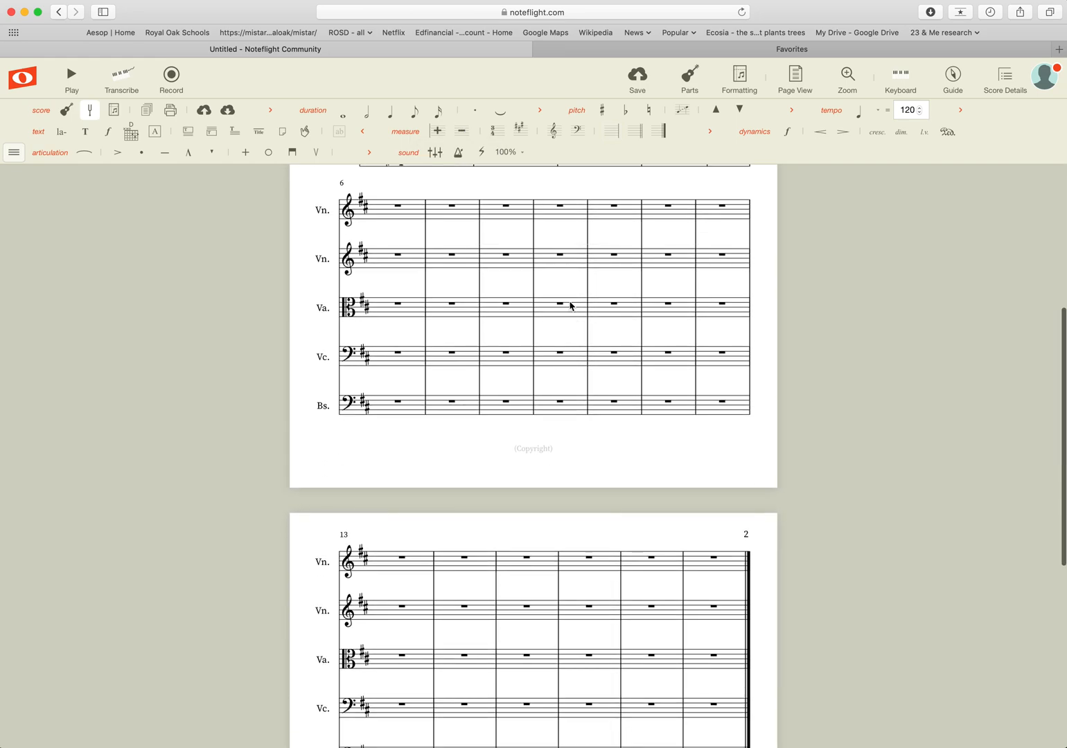
{"action": "scroll", "coordinate": [577, 279], "scroll_direction": "up", "scroll_amount": 4}
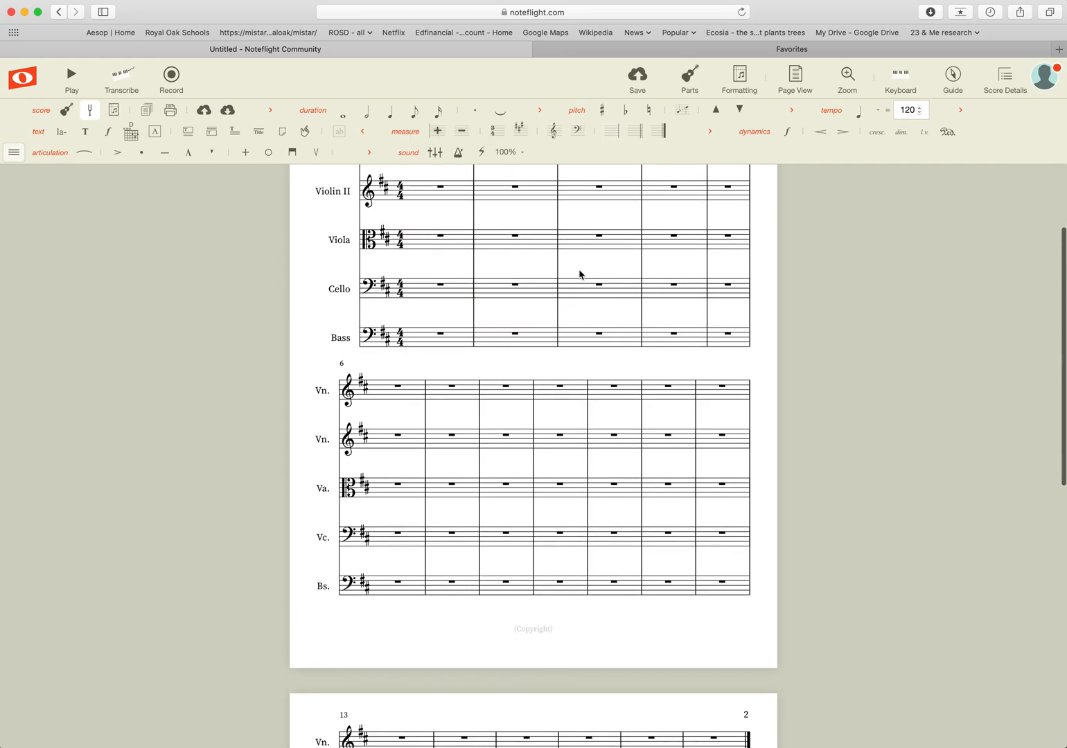
{"action": "scroll", "coordinate": [532, 266], "scroll_direction": "up", "scroll_amount": 1}
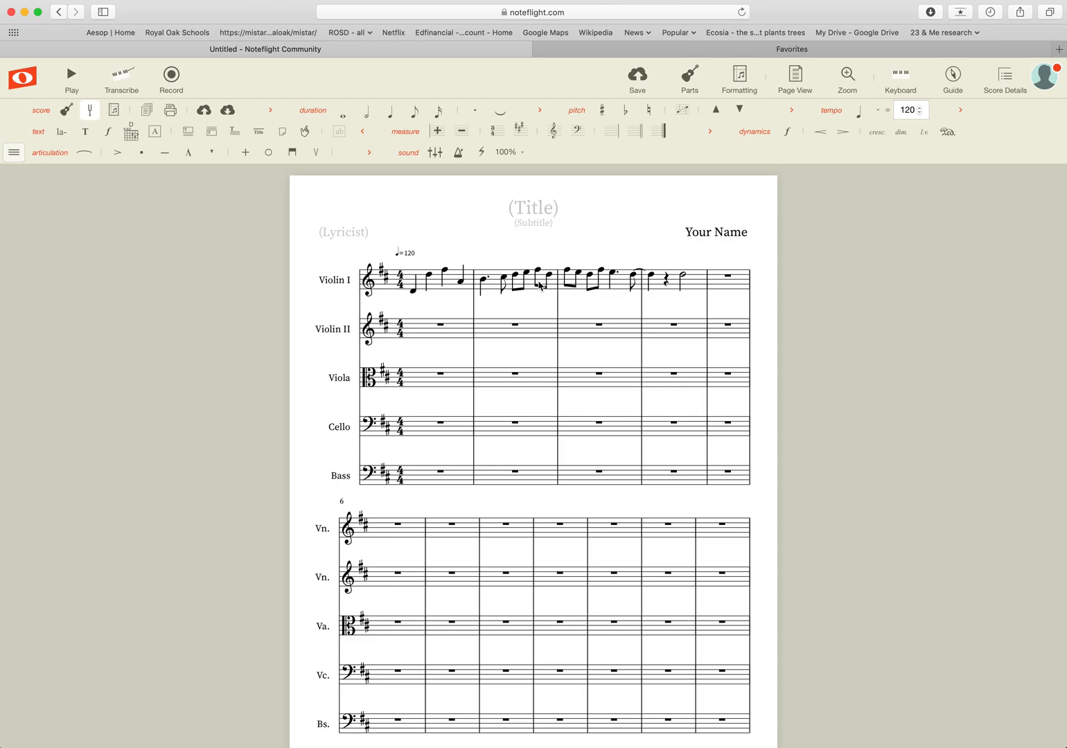
{"action": "key", "text": "super+c"}
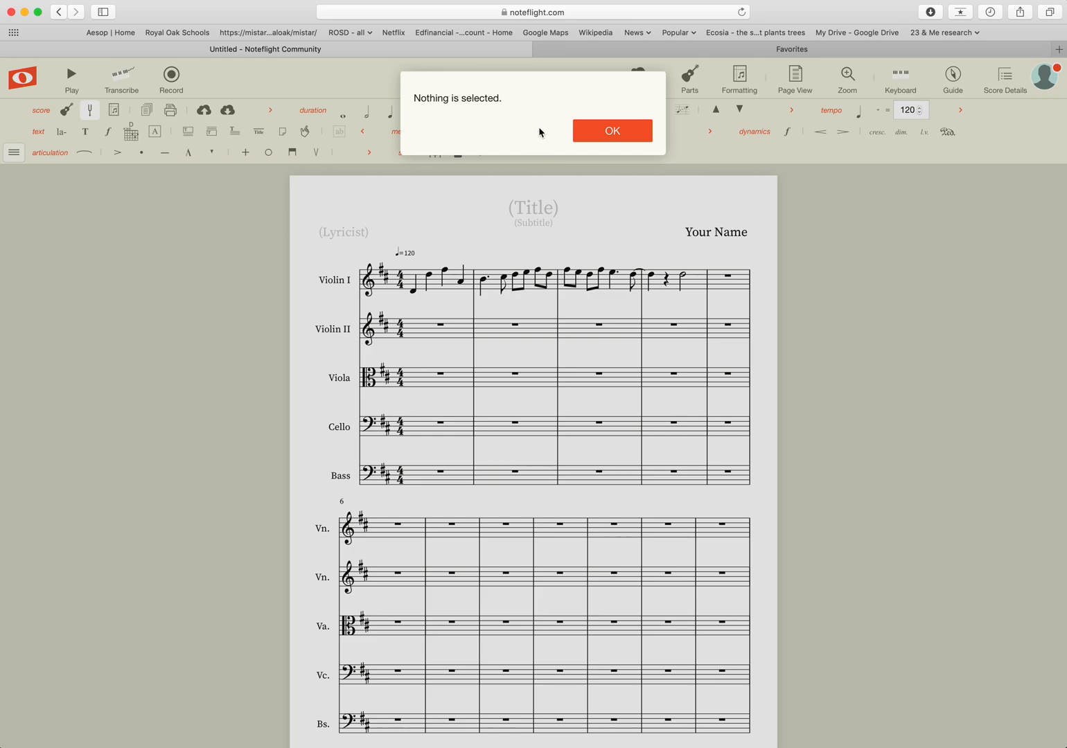
{"action": "left_click", "coordinate": [616, 131]}
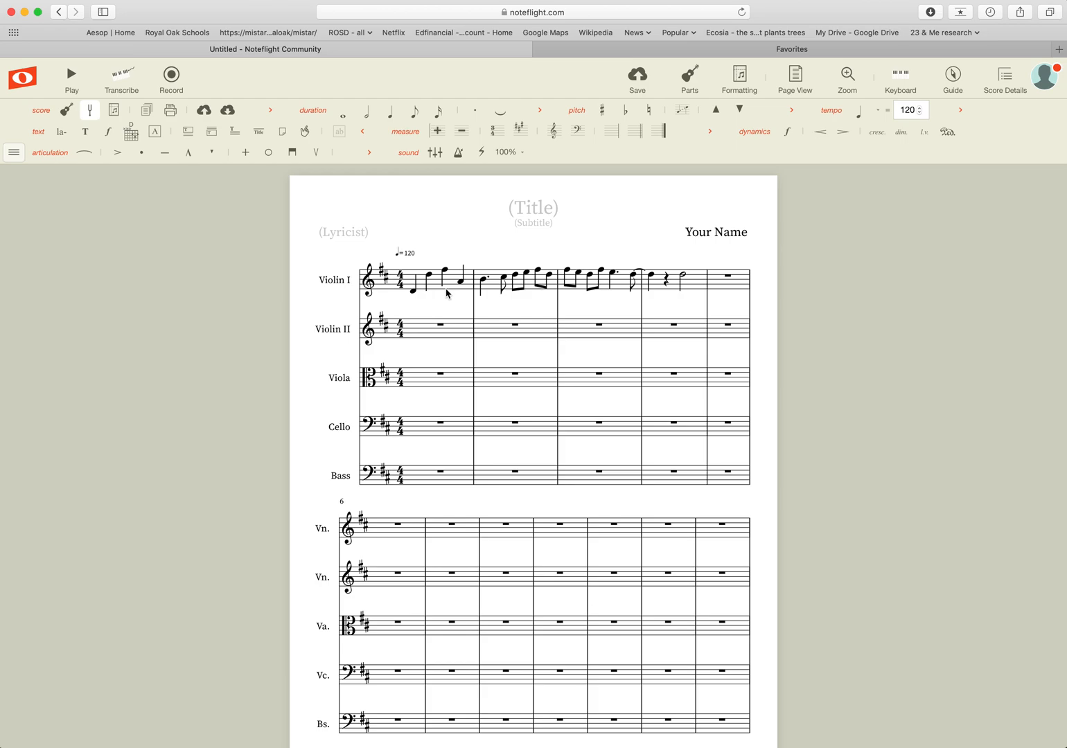
{"action": "left_click", "coordinate": [539, 271]}
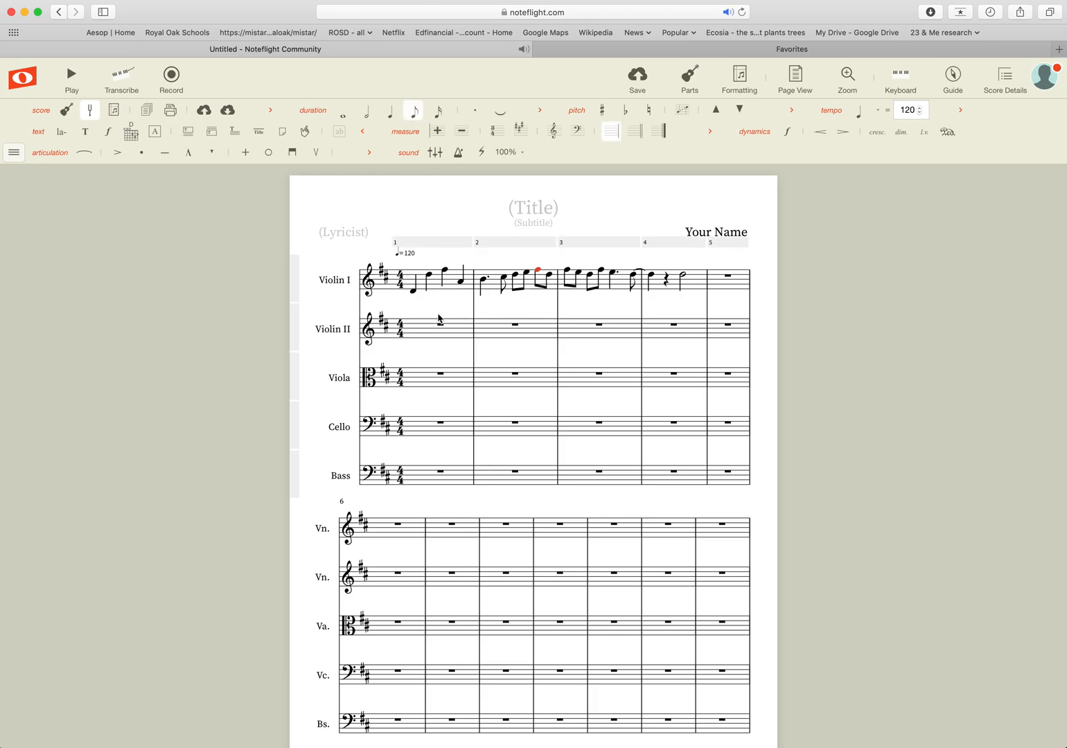
{"action": "key", "text": "Left"}
{"action": "key", "text": "Left"}
{"action": "key", "text": "Left"}
{"action": "key", "text": "Left"}
{"action": "key", "text": "Left"}
{"action": "key", "text": "Left"}
{"action": "key", "text": "Left"}
{"action": "key", "text": "Left"}
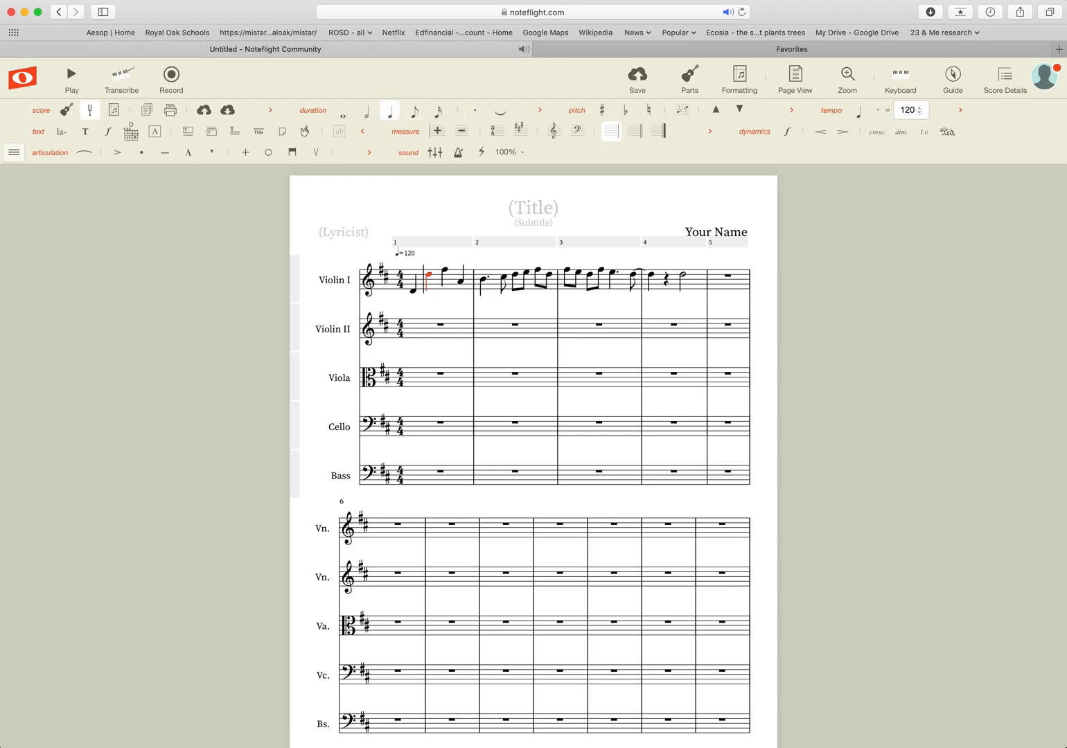
{"action": "key", "text": "Right"}
{"action": "key", "text": "Right"}
{"action": "key", "text": "Right"}
{"action": "key", "text": "Right"}
{"action": "key", "text": "Right"}
{"action": "key", "text": "Right"}
{"action": "key", "text": "Right"}
{"action": "key", "text": "Right"}
{"action": "key", "text": "Right"}
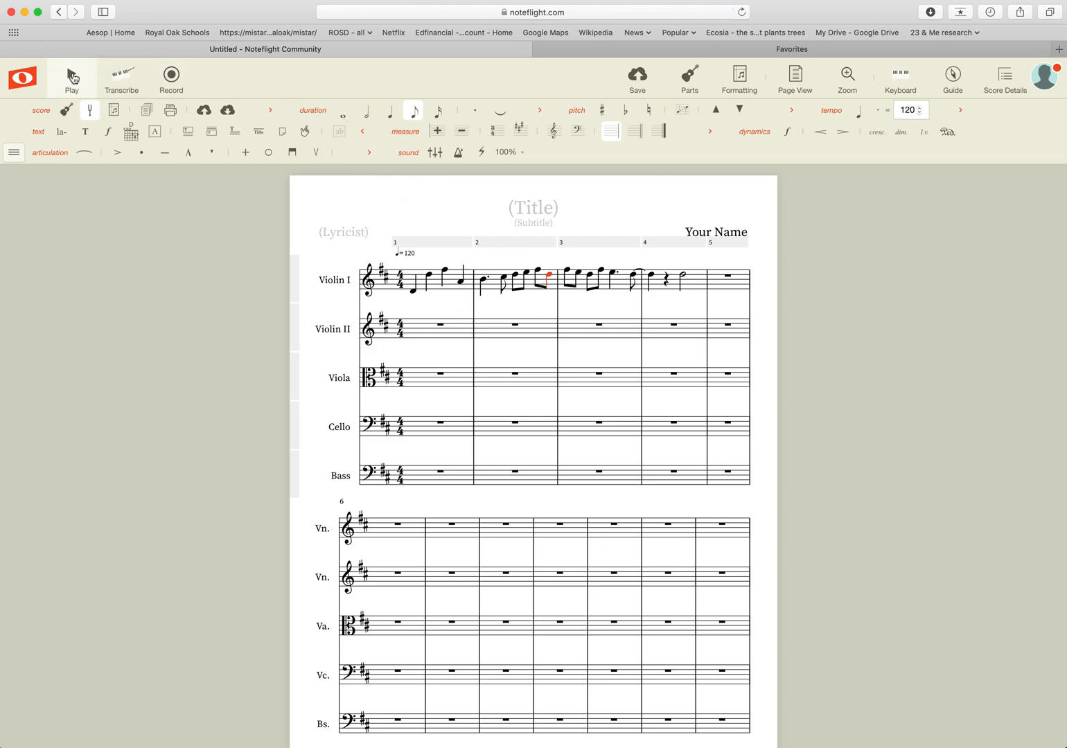
{"action": "left_click", "coordinate": [414, 291]}
{"action": "left_click", "coordinate": [71, 75]}
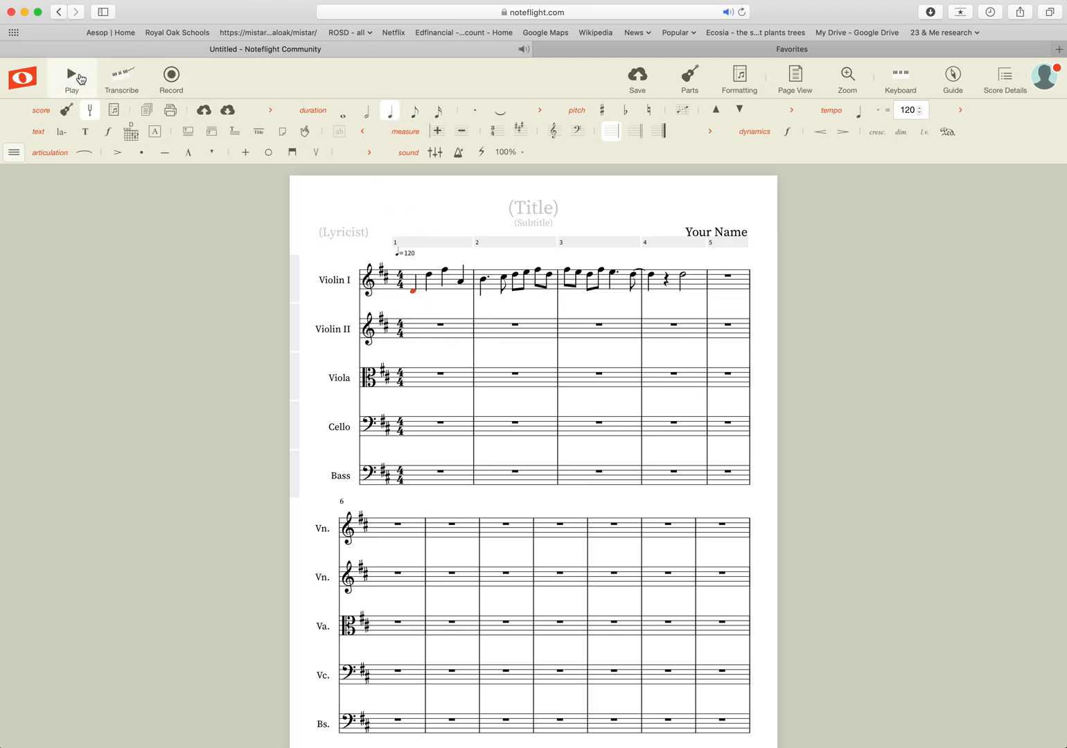
{"action": "left_click", "coordinate": [71, 75]}
{"action": "left_click", "coordinate": [71, 76]}
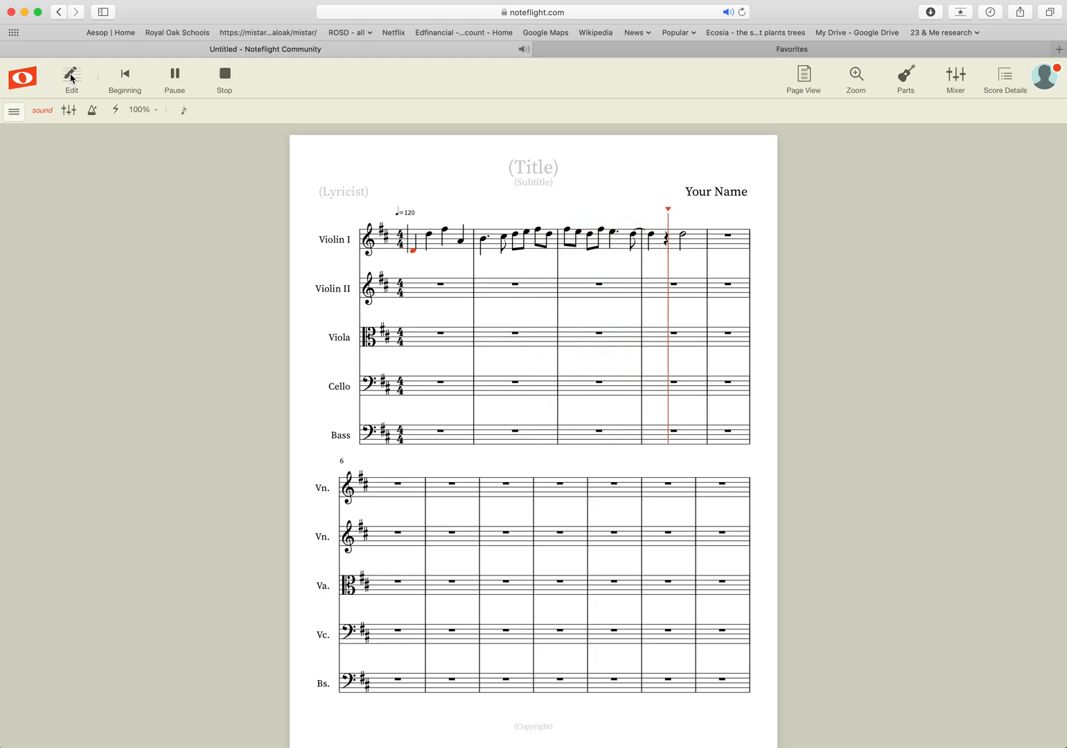
{"action": "left_click", "coordinate": [226, 76]}
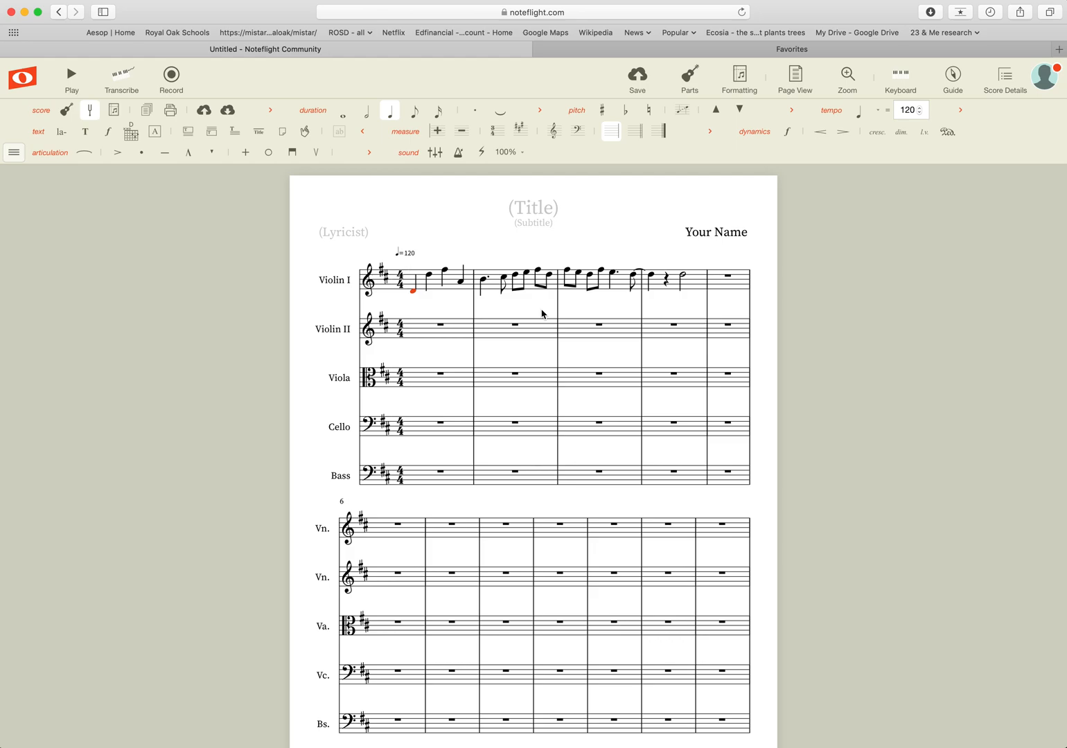
Add staccato dots to each of the five eighth notes in Violin I measure 2.
{"action": "key", "text": "Right"}
{"action": "key", "text": "Right"}
{"action": "key", "text": "Right"}
{"action": "key", "text": "Right"}
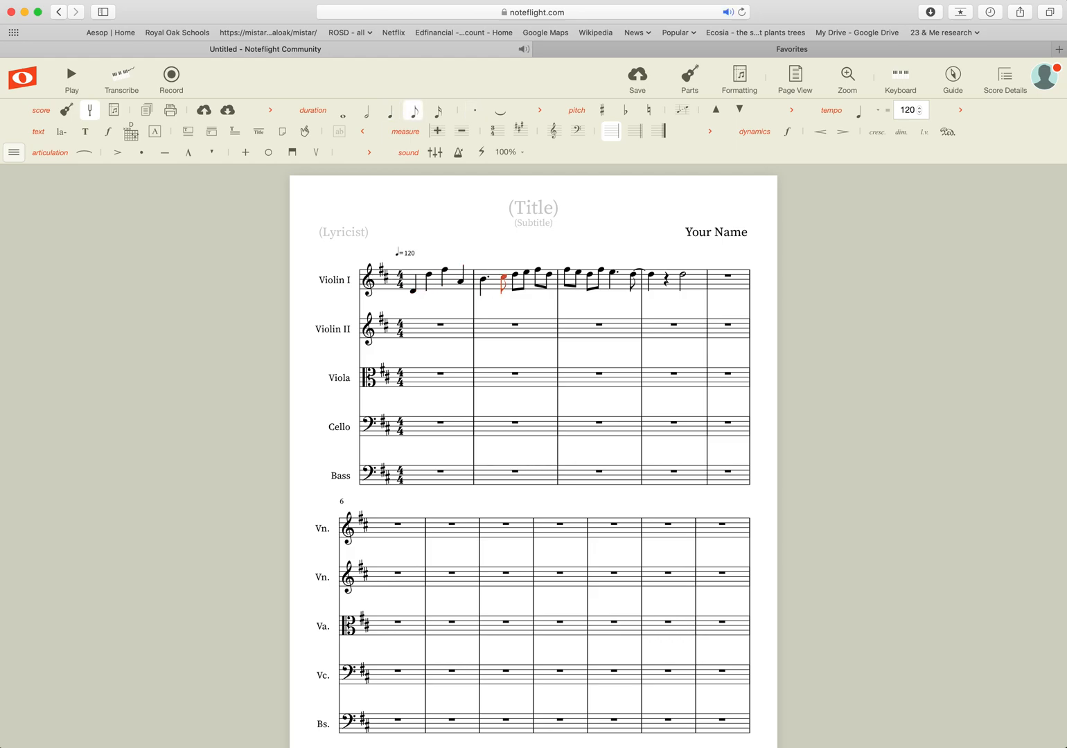
{"action": "key", "text": "shift+s"}
{"action": "key", "text": "Right"}
{"action": "key", "text": "shift+s"}
{"action": "key", "text": "Right"}
{"action": "key", "text": "shift+s"}
{"action": "key", "text": "Right"}
{"action": "key", "text": "shift+s"}
{"action": "key", "text": "Right"}
{"action": "key", "text": "shift+s"}
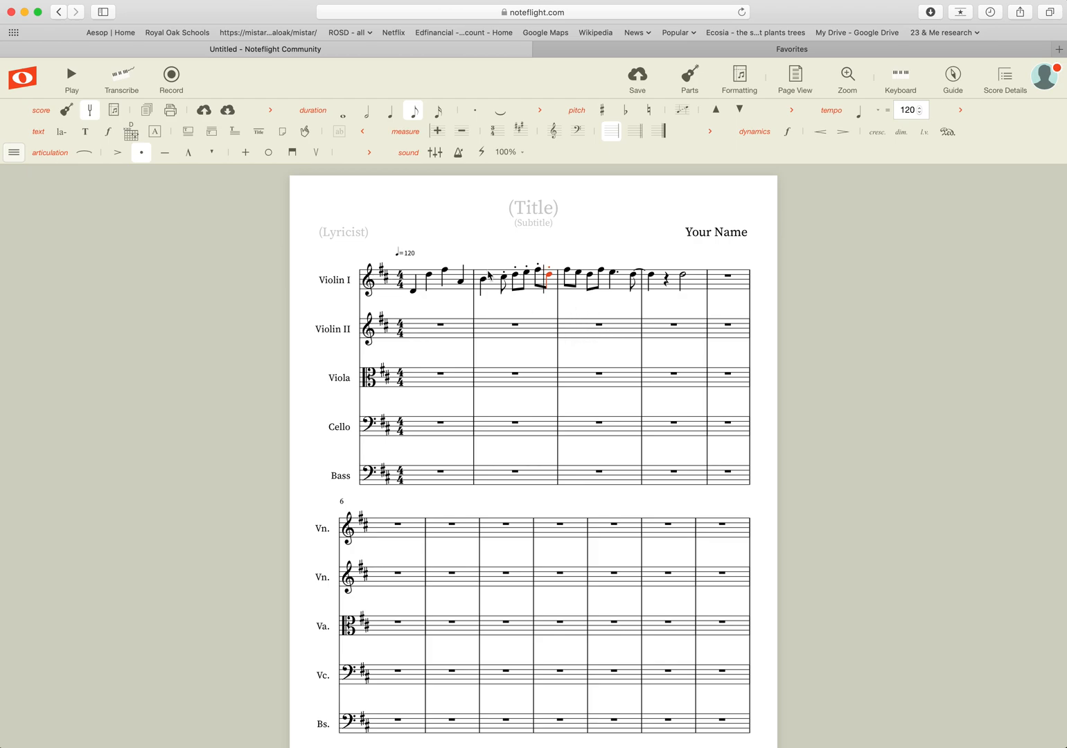
Select the first four eighth notes of measure 3.
{"action": "left_click", "coordinate": [568, 272]}
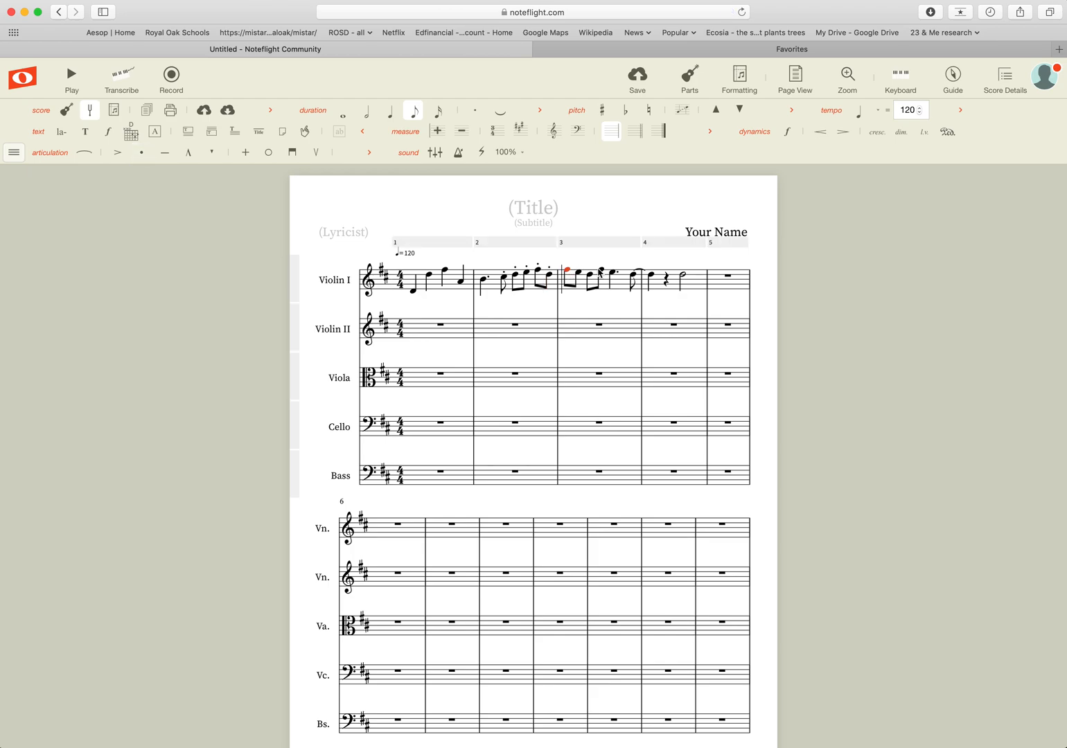
{"action": "left_click", "coordinate": [601, 278]}
{"action": "left_click", "coordinate": [602, 274], "text": "shift"}
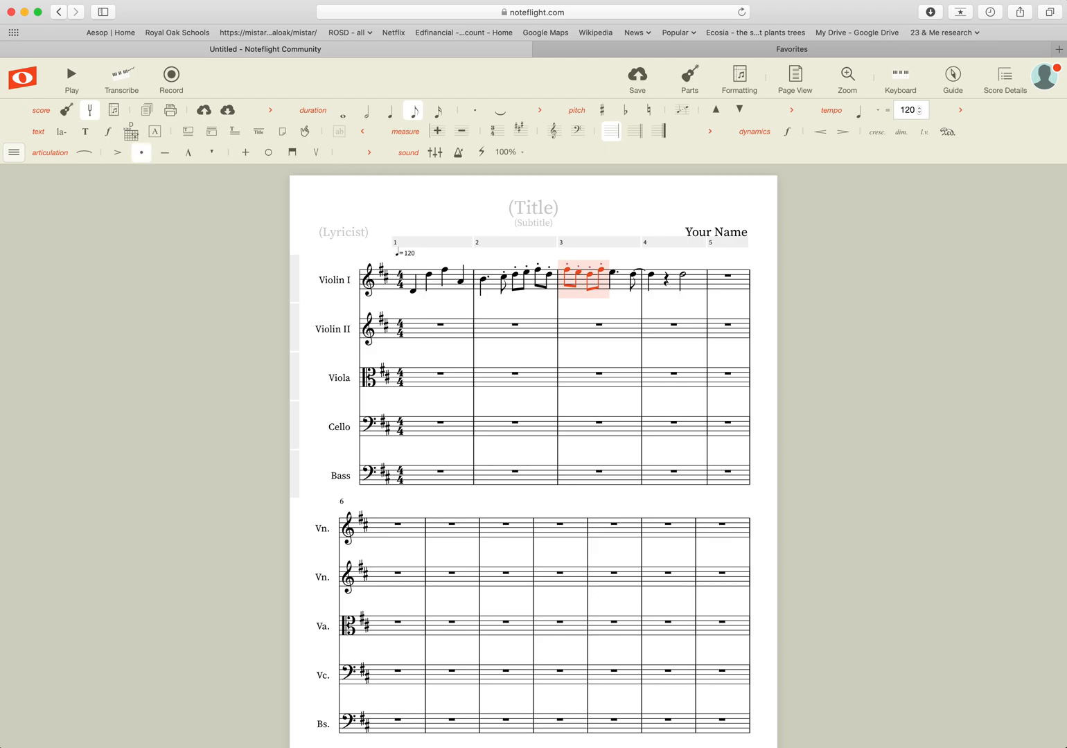
Apply staccato from the articulation palette to measure 3's four selected eighths, then deselect.
{"action": "left_click", "coordinate": [144, 154]}
{"action": "left_click", "coordinate": [143, 155]}
{"action": "left_click", "coordinate": [610, 309]}
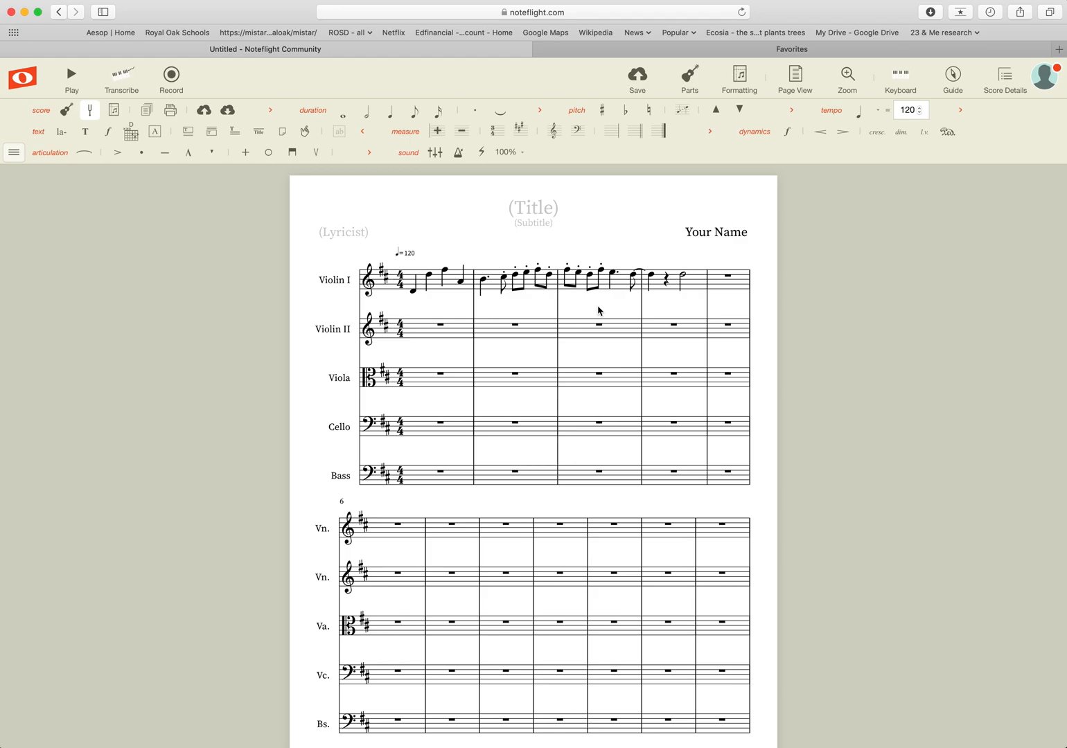
Add accents to the first note of measure 2 and the measure-4 eighth note, plus a marcato on the half note.
{"action": "left_click", "coordinate": [485, 280]}
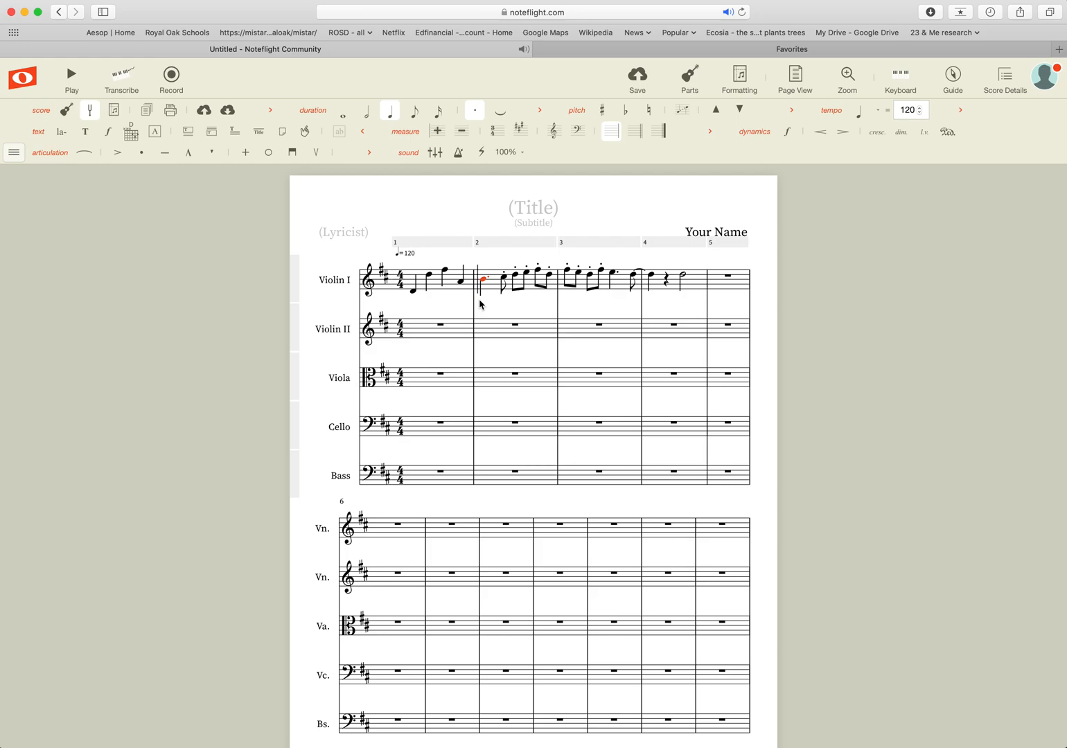
{"action": "key", "text": "shift+period"}
{"action": "left_click", "coordinate": [629, 275]}
{"action": "key", "text": "shift+period"}
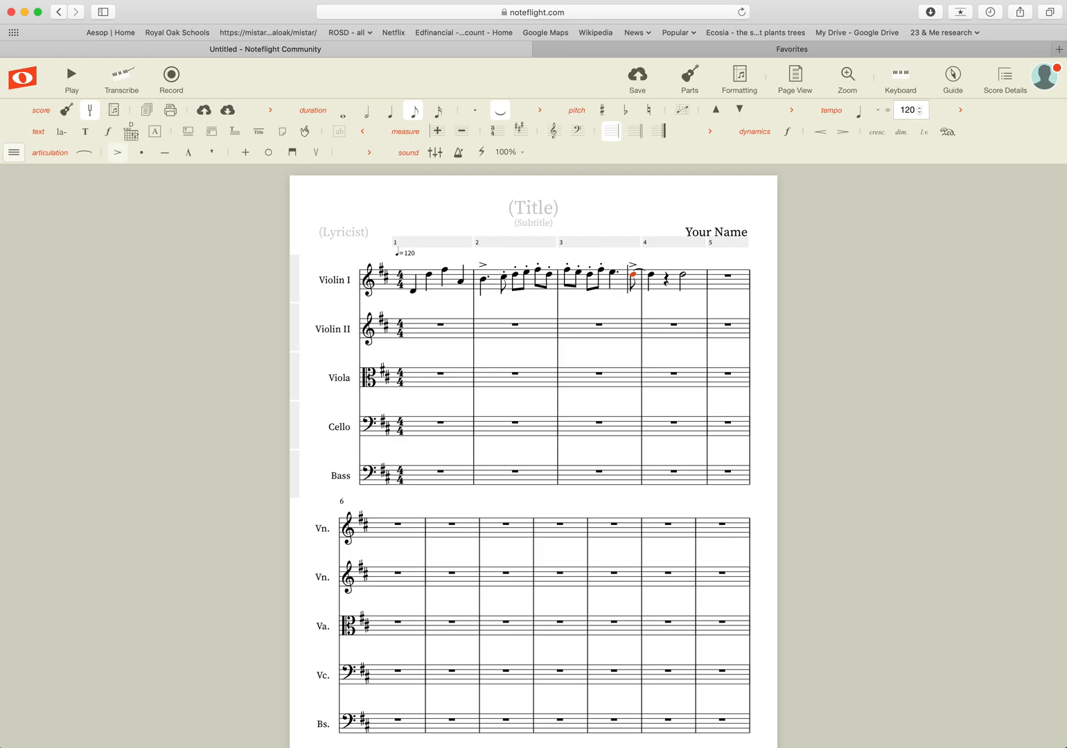
{"action": "left_click", "coordinate": [682, 278]}
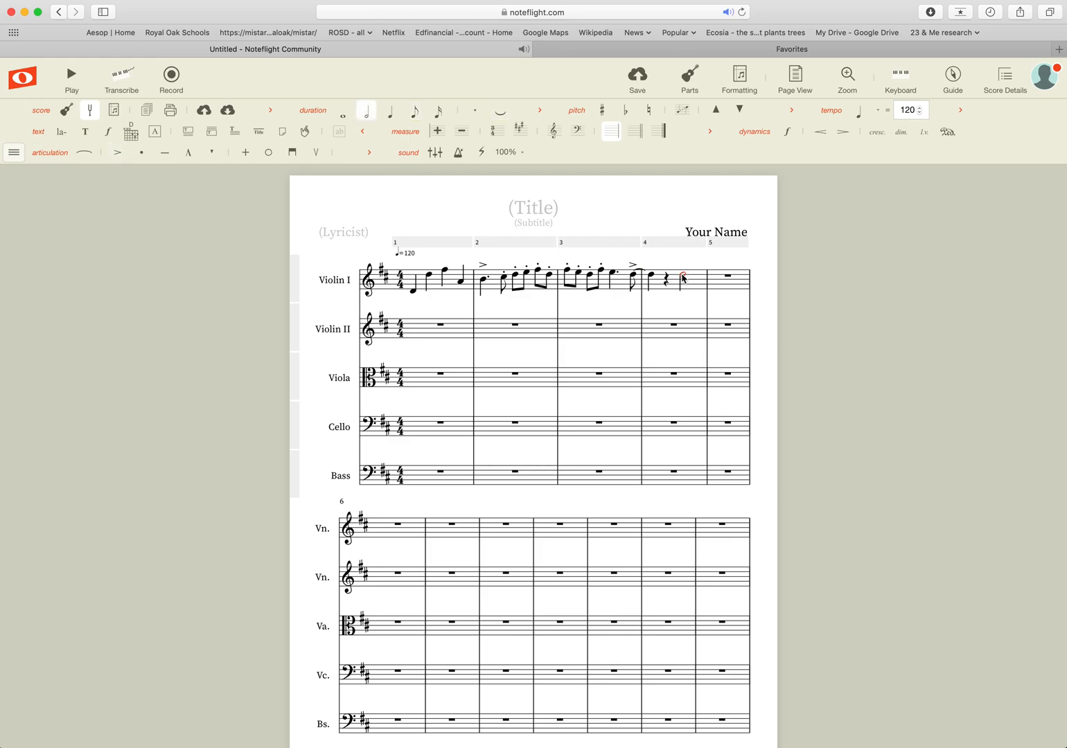
{"action": "key", "text": "shift+6"}
Add tenuto marks to the opening notes of measure 1.
{"action": "left_click", "coordinate": [413, 292]}
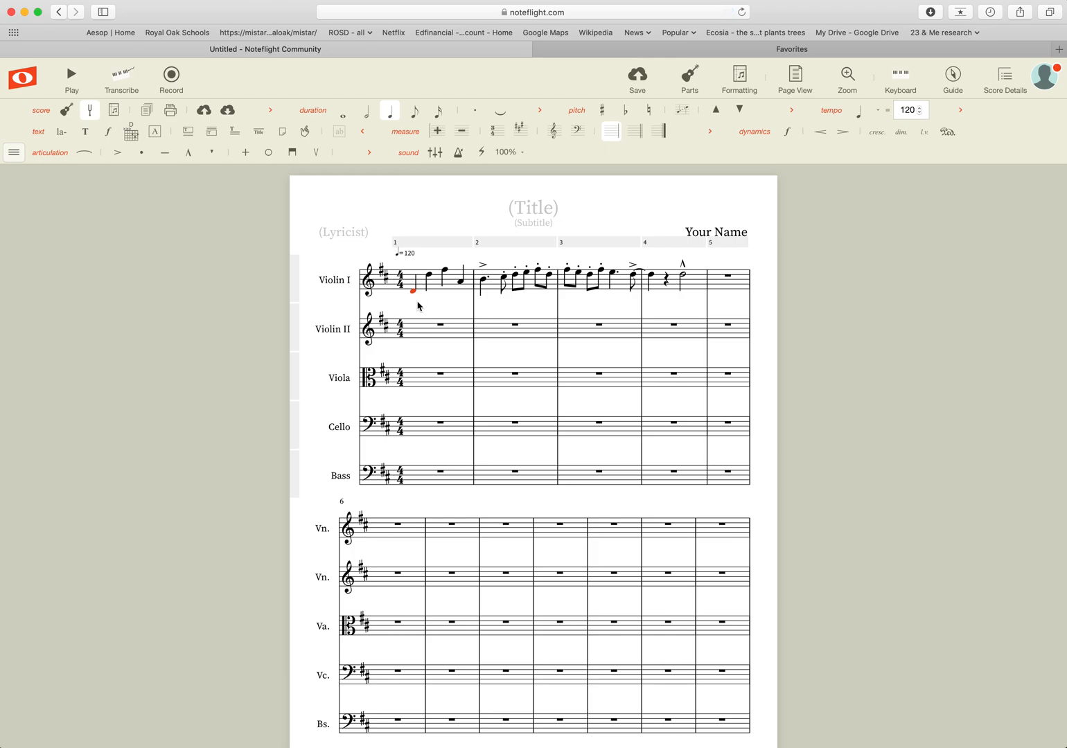
{"action": "key", "text": "underscore"}
{"action": "key", "text": "Right"}
{"action": "key", "text": "underscore"}
{"action": "key", "text": "Right"}
{"action": "key", "text": "Right"}
{"action": "key", "text": "underscore"}
Put a down-bow mark on the first note of measure 1.
{"action": "left_click", "coordinate": [414, 292]}
{"action": "left_click", "coordinate": [293, 153]}
{"action": "left_click", "coordinate": [634, 277]}
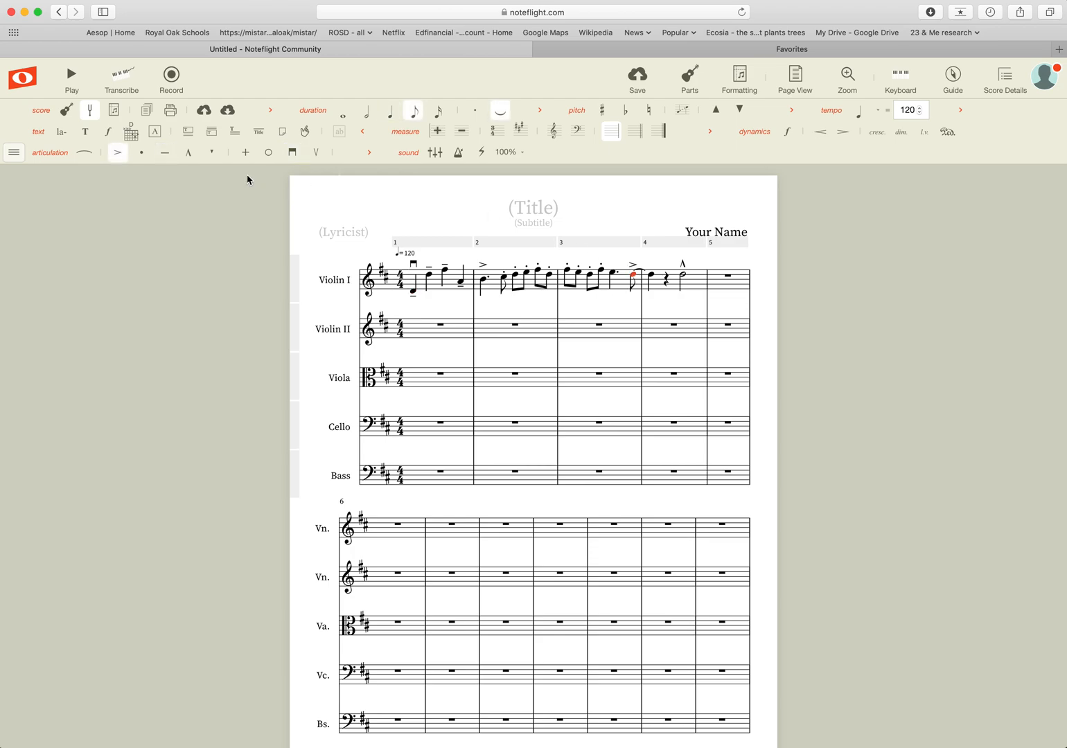
Add an up-bow to the measure-4 eighth note, then try a slur from measure 1's second note.
{"action": "left_click", "coordinate": [314, 155]}
{"action": "left_click", "coordinate": [429, 276]}
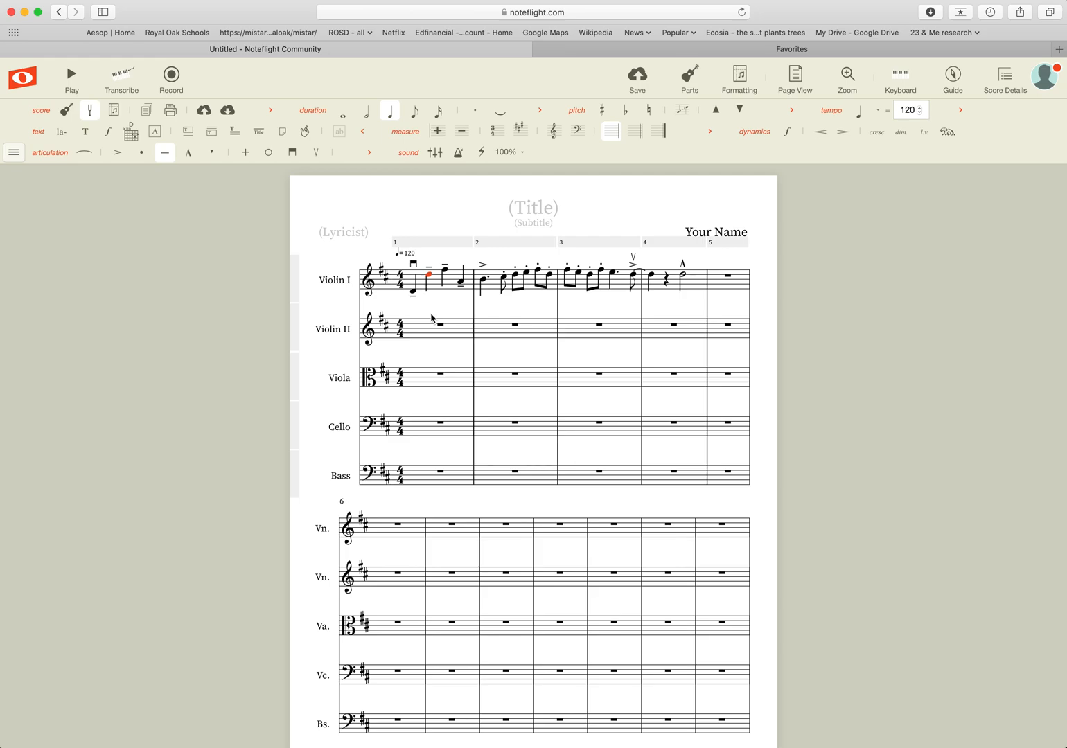
{"action": "key", "text": "s"}
{"action": "key", "text": "s"}
{"action": "left_click", "coordinate": [463, 285], "text": "shift"}
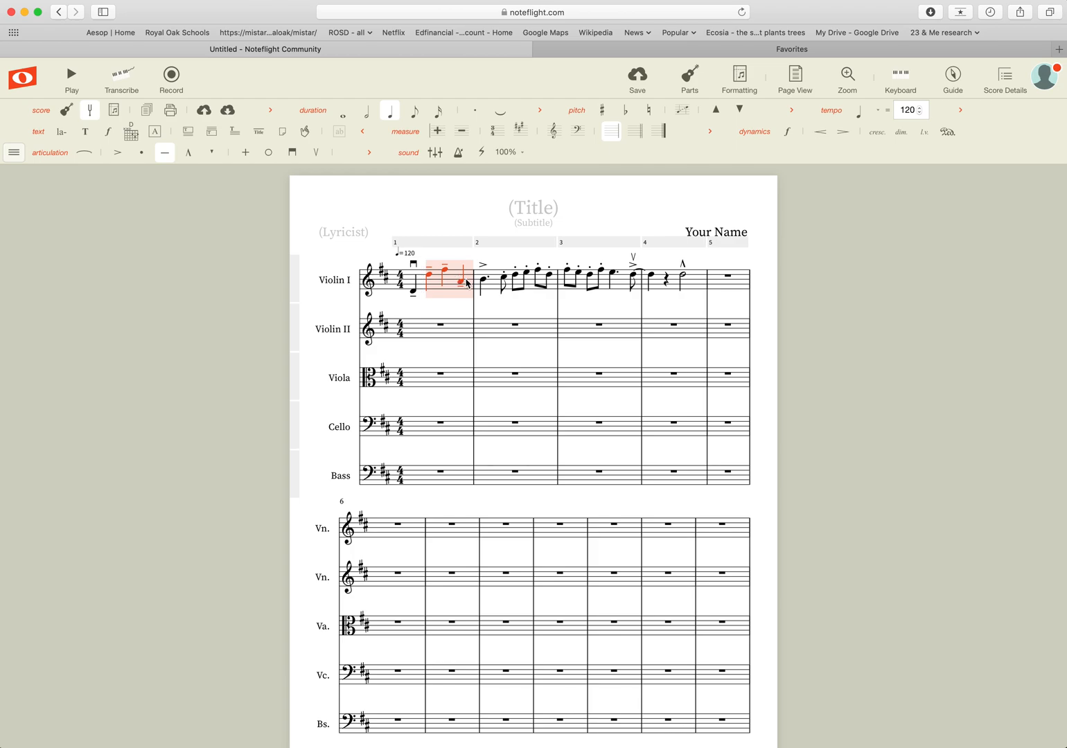
Slur the second through fourth notes of measure 1.
{"action": "left_click", "coordinate": [448, 295]}
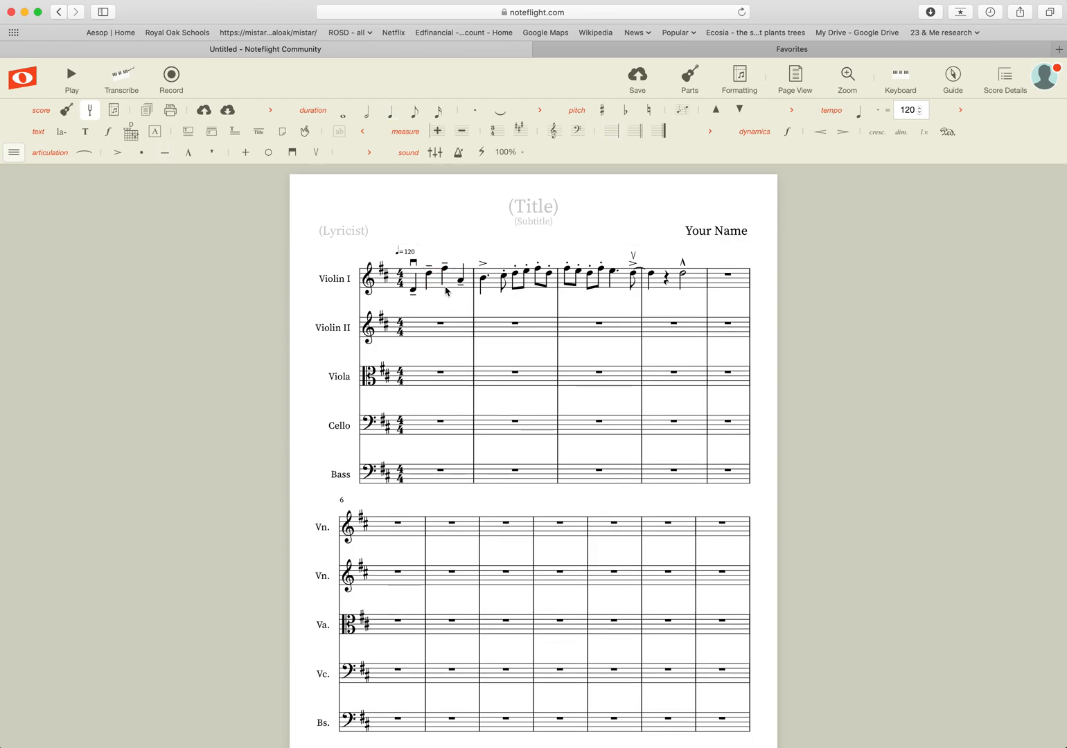
{"action": "left_click", "coordinate": [429, 276]}
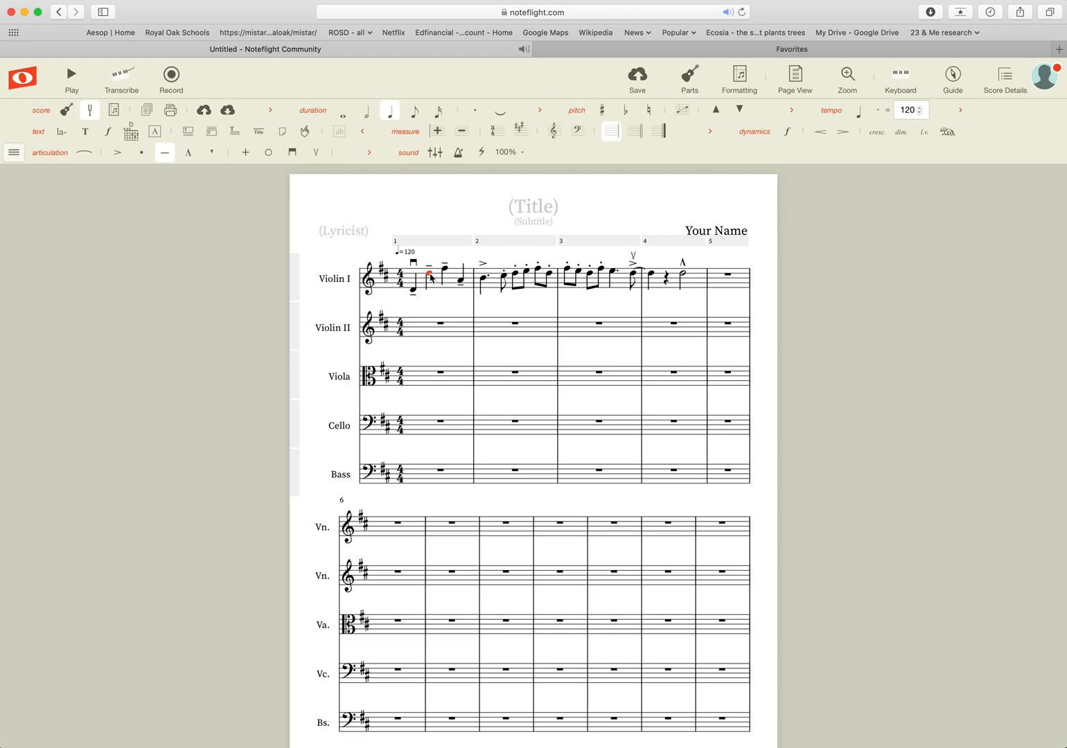
{"action": "left_click", "coordinate": [461, 287], "text": "shift"}
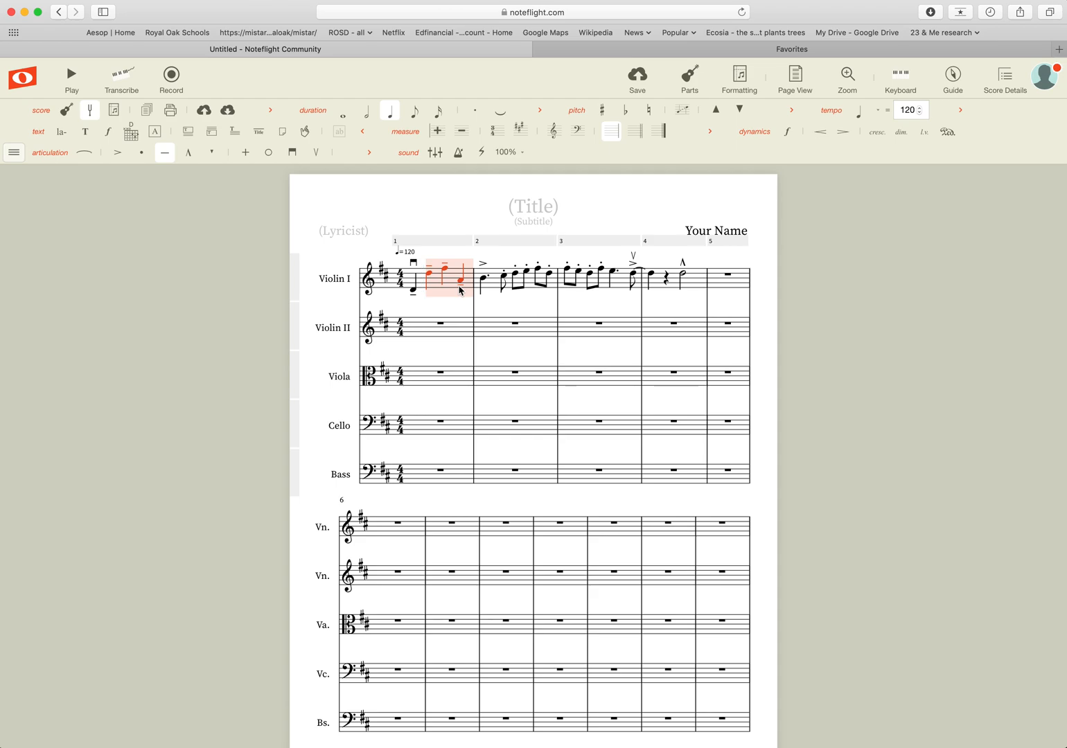
{"action": "key", "text": "s"}
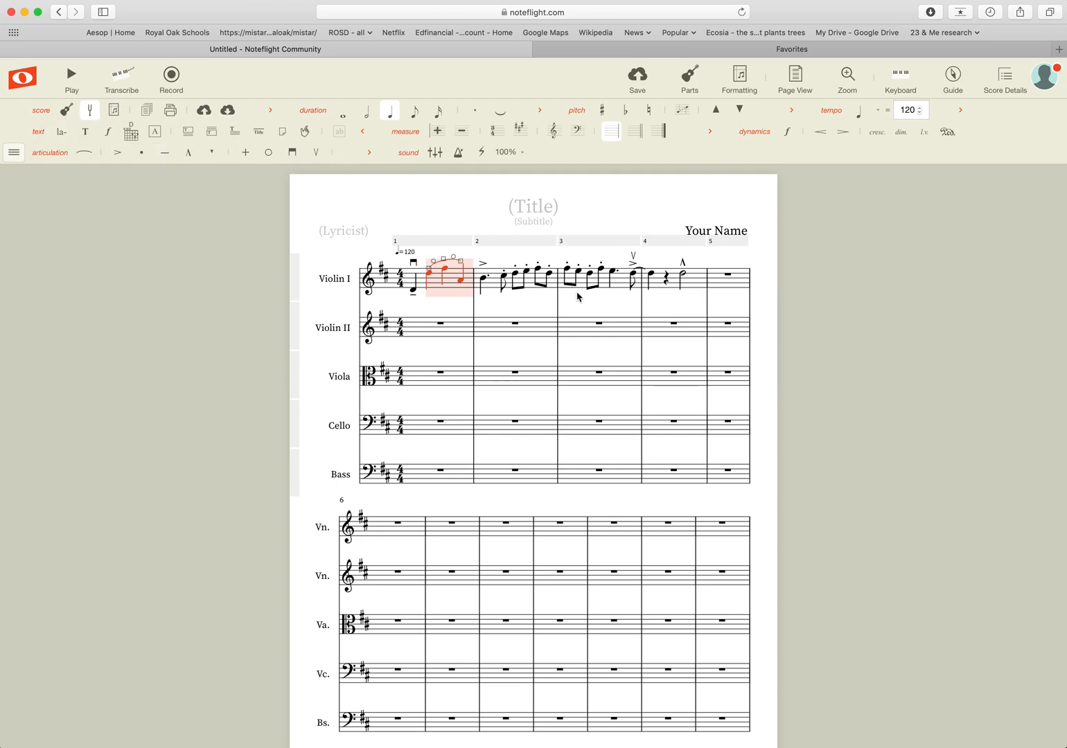
Play the score back to hear the markings, then stop playback.
{"action": "left_click", "coordinate": [547, 303]}
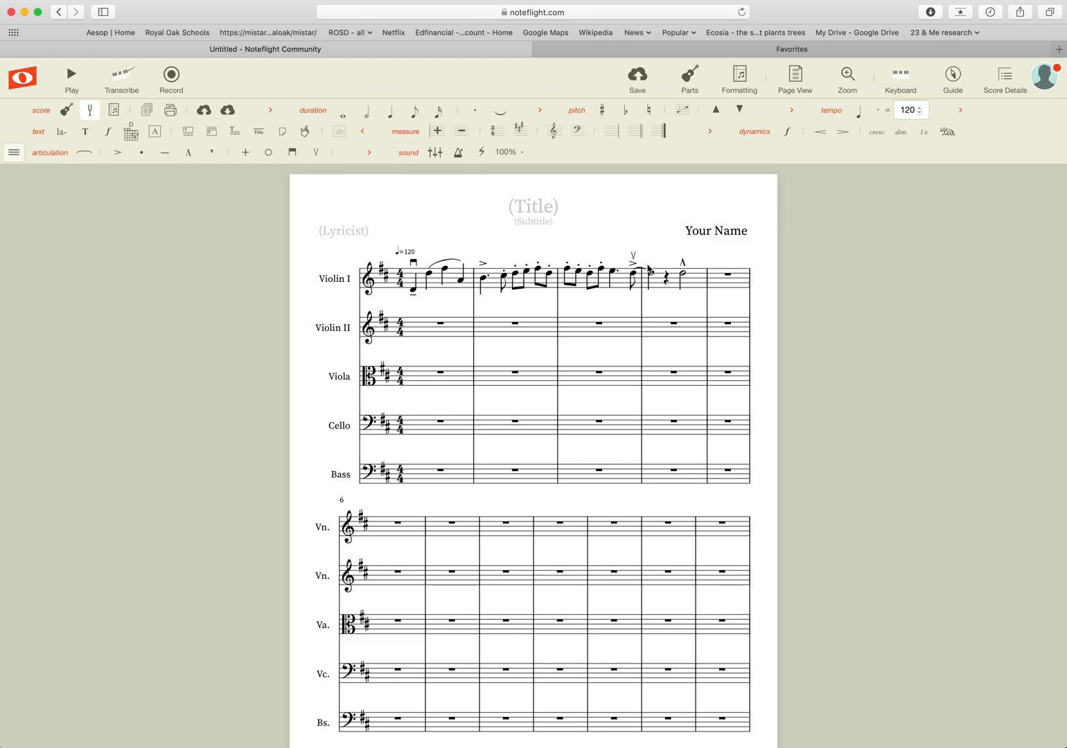
{"action": "left_click", "coordinate": [71, 76]}
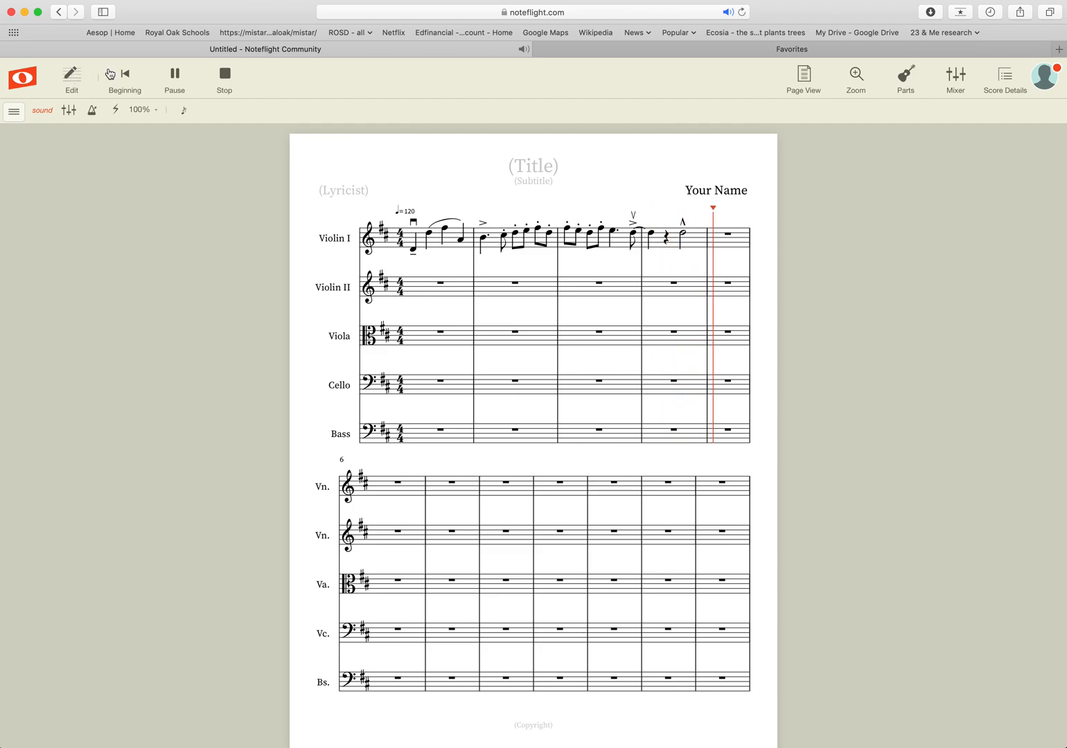
{"action": "left_click", "coordinate": [226, 76]}
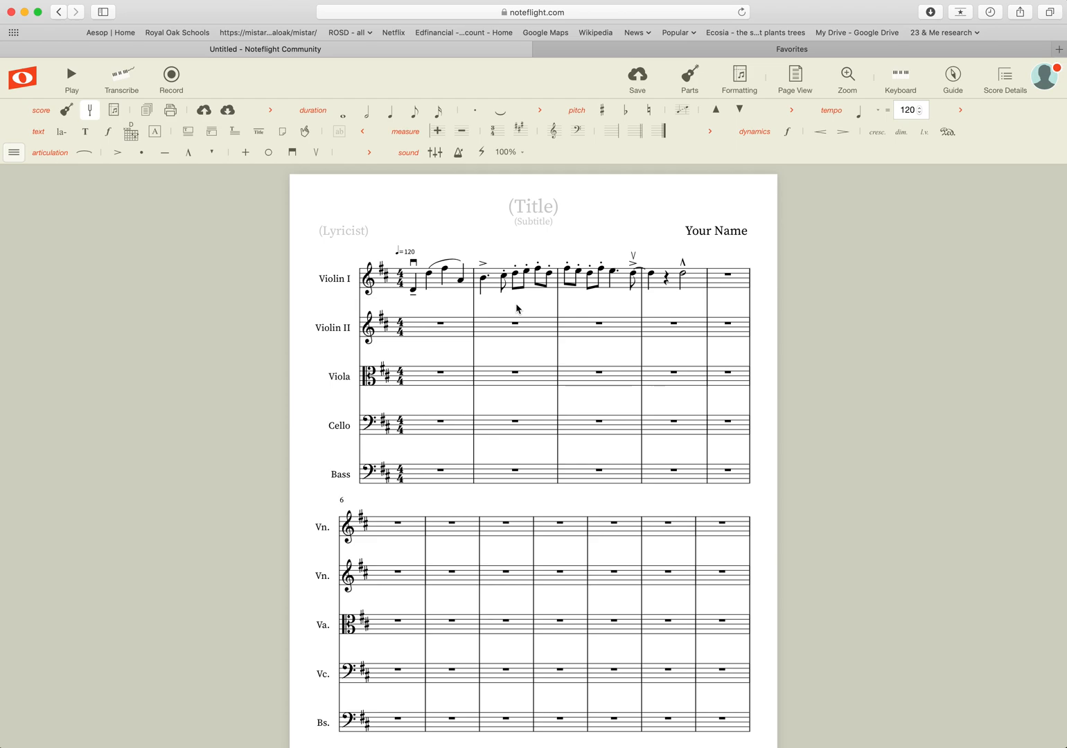
Add an mf dynamic to the first Violin I note.
{"action": "left_click", "coordinate": [413, 292]}
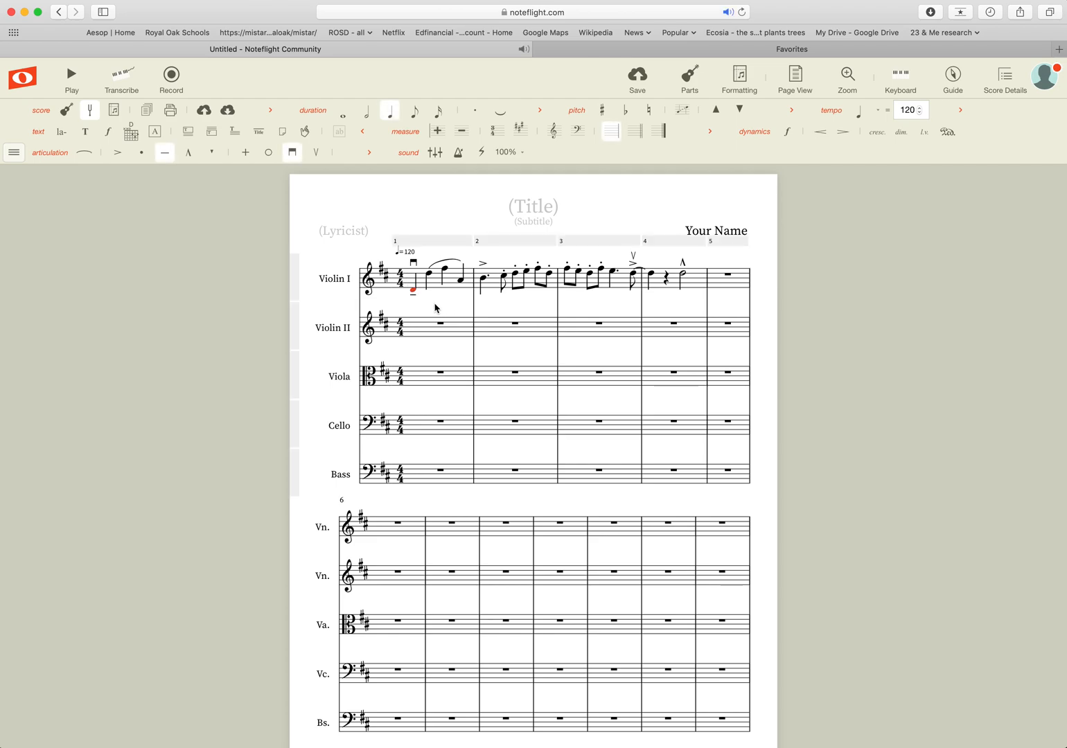
{"action": "key", "text": "ctrl+l"}
{"action": "type", "text": "mf"}
{"action": "key", "text": "Return"}
Write 'pesante' below the first note of measure 1.
{"action": "left_click", "coordinate": [430, 276]}
{"action": "key", "text": "Left"}
{"action": "type", "text": "pesante"}
{"action": "key", "text": "Return"}
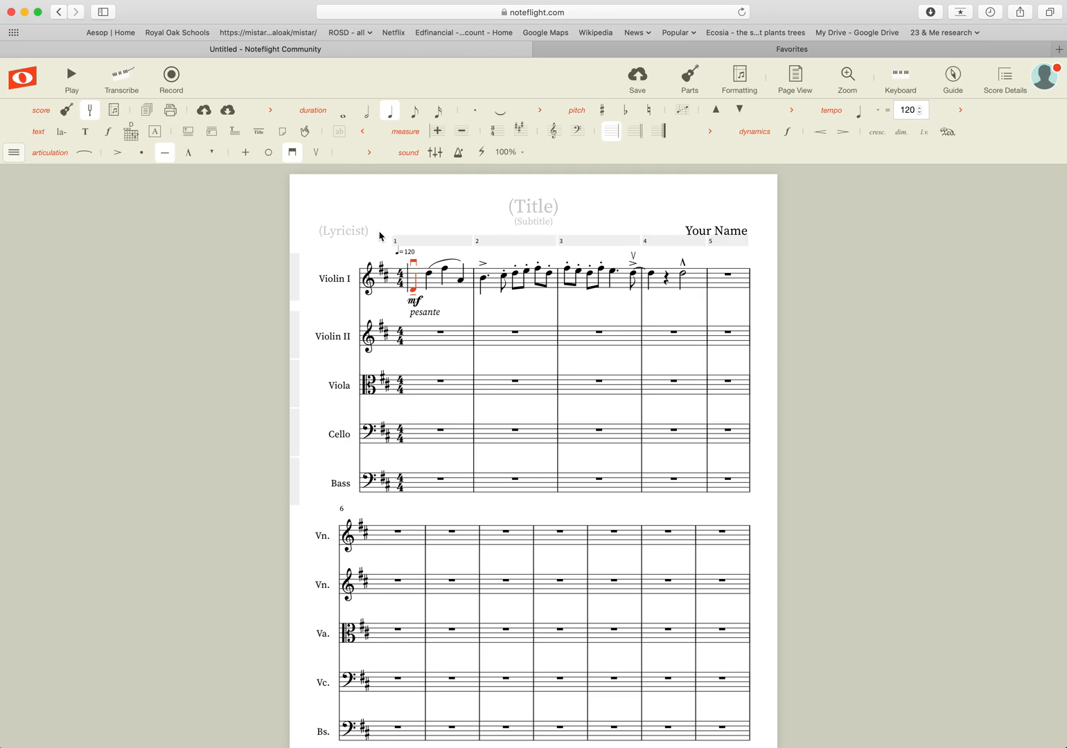
Start a text entry on measure 2's first note; a Favorites tab opens by accident.
{"action": "left_click", "coordinate": [482, 281]}
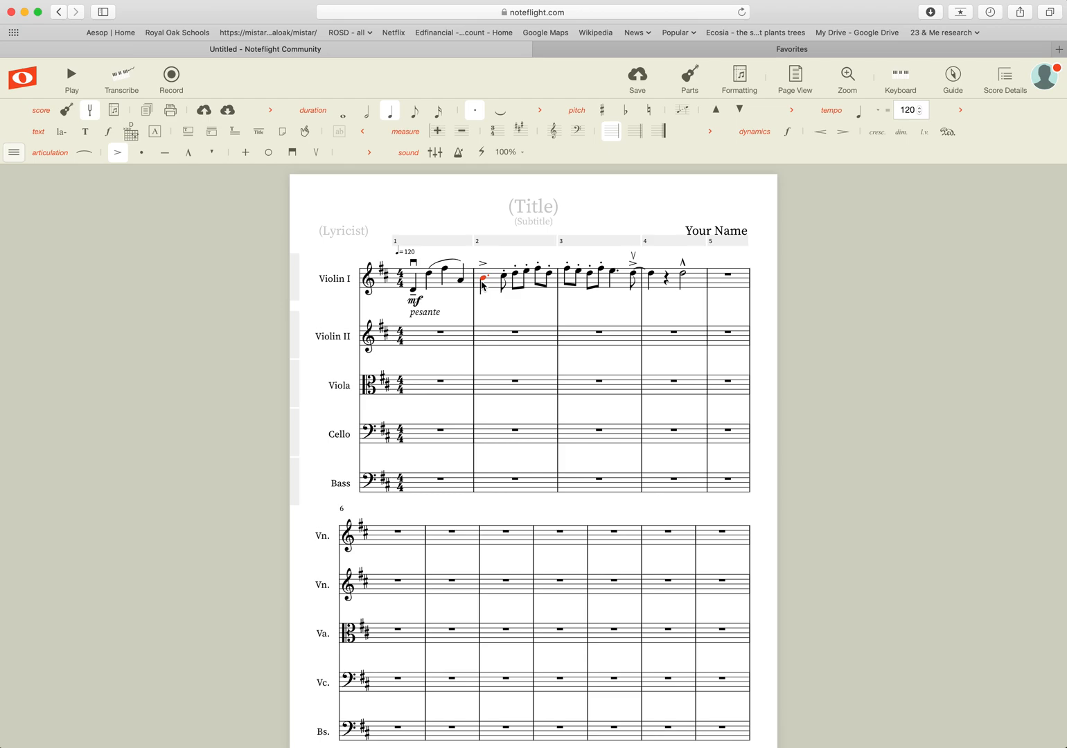
{"action": "key", "text": "k"}
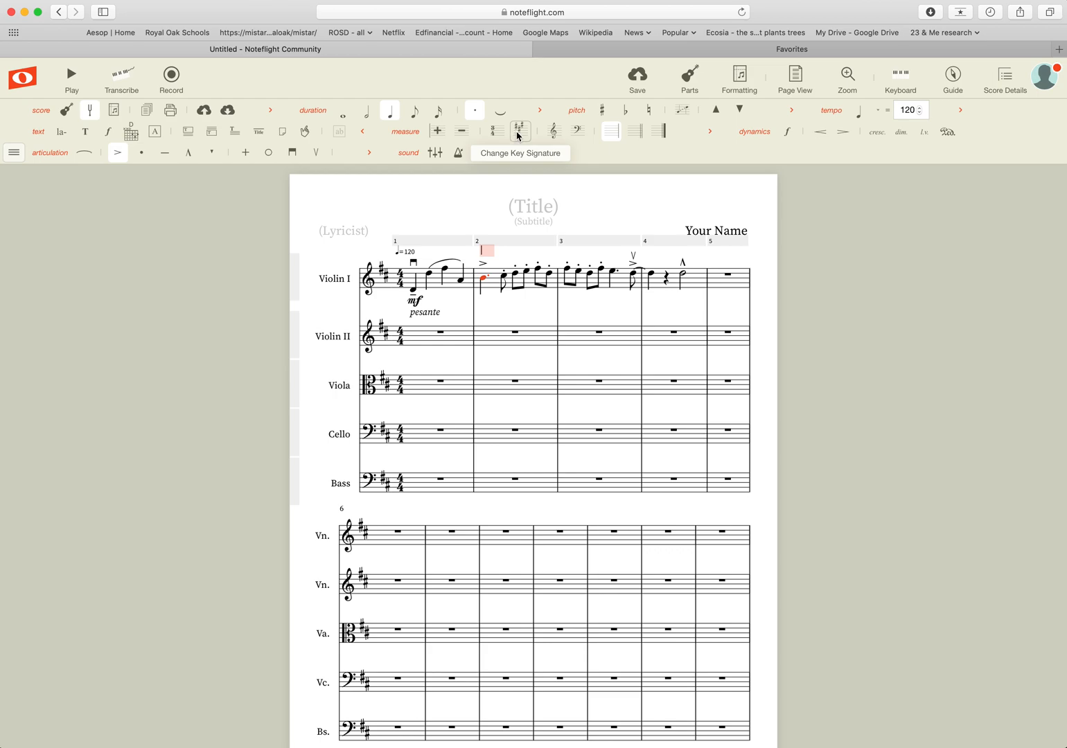
{"action": "key", "text": "super+t"}
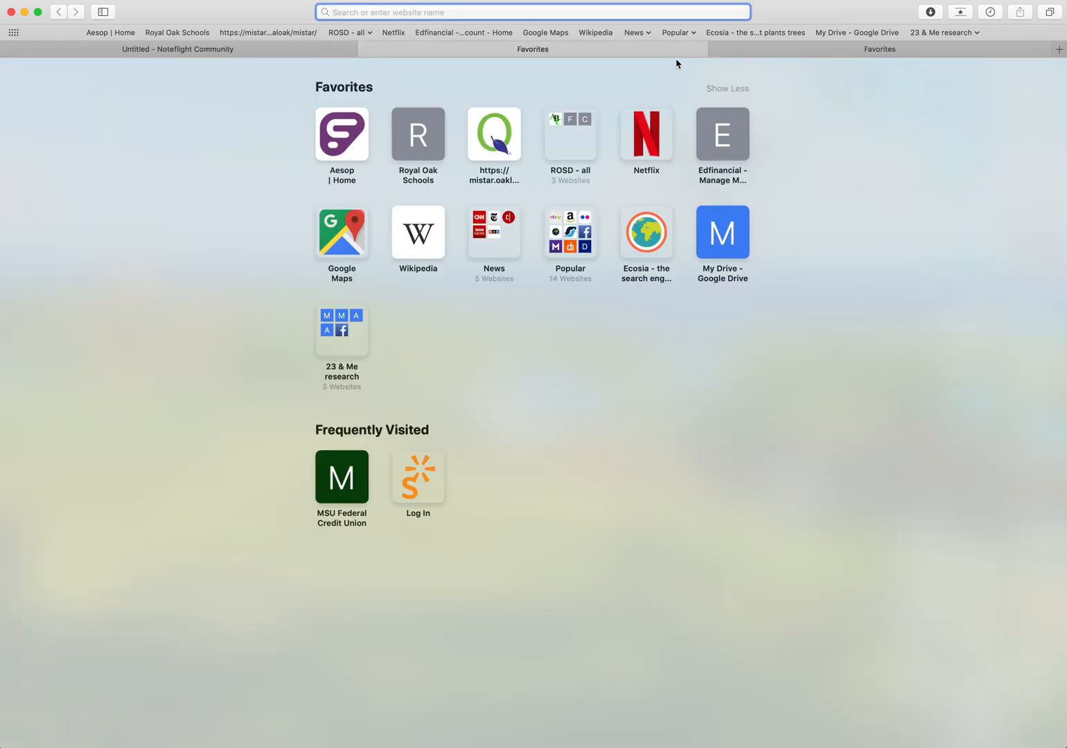
Close the extra Favorites tab to return to the Noteflight score.
{"action": "left_click", "coordinate": [365, 50]}
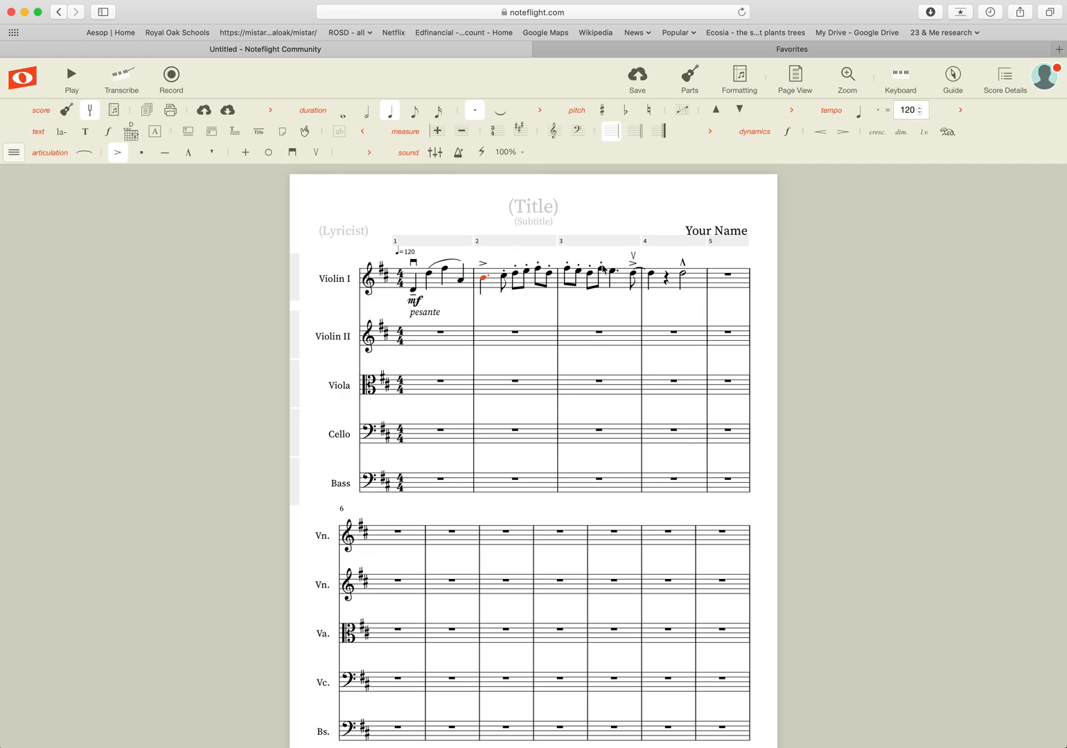
Write 'boldly, like dragons' with '(fiery dragons!)' on a second line above measure 2's first note.
{"action": "left_click", "coordinate": [504, 276]}
{"action": "key", "text": "space"}
{"action": "key", "text": "t"}
{"action": "type", "text": "t"}
{"action": "key", "text": "BackSpace"}
{"action": "type", "text": "boldly, like dragons"}
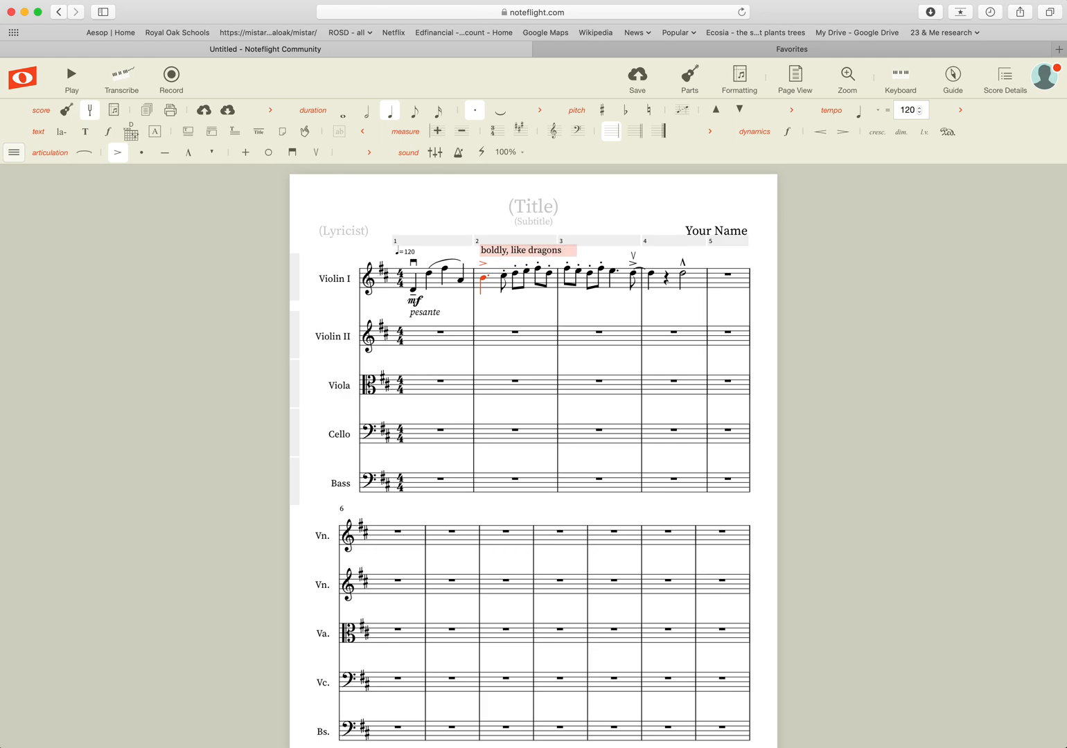
{"action": "key", "text": "Return"}
{"action": "key", "text": "BackSpace"}
{"action": "key", "text": "Return"}
{"action": "type", "text": "("}
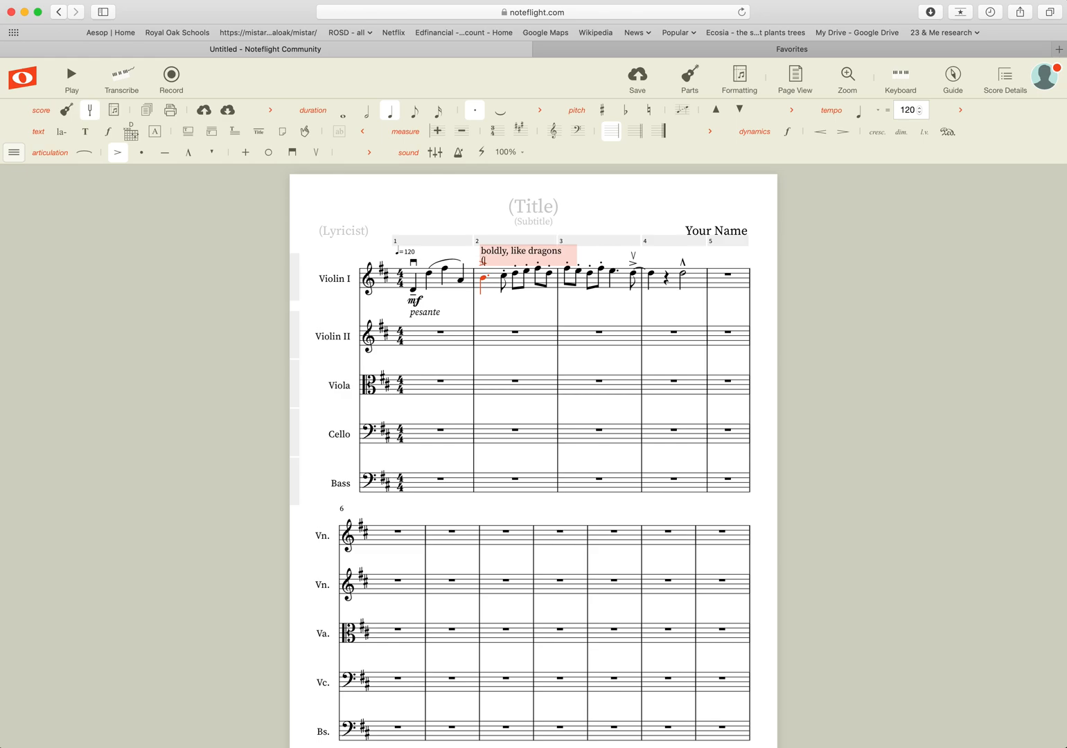
{"action": "type", "text": "fiery dragons!)"}
{"action": "left_click", "coordinate": [633, 211]}
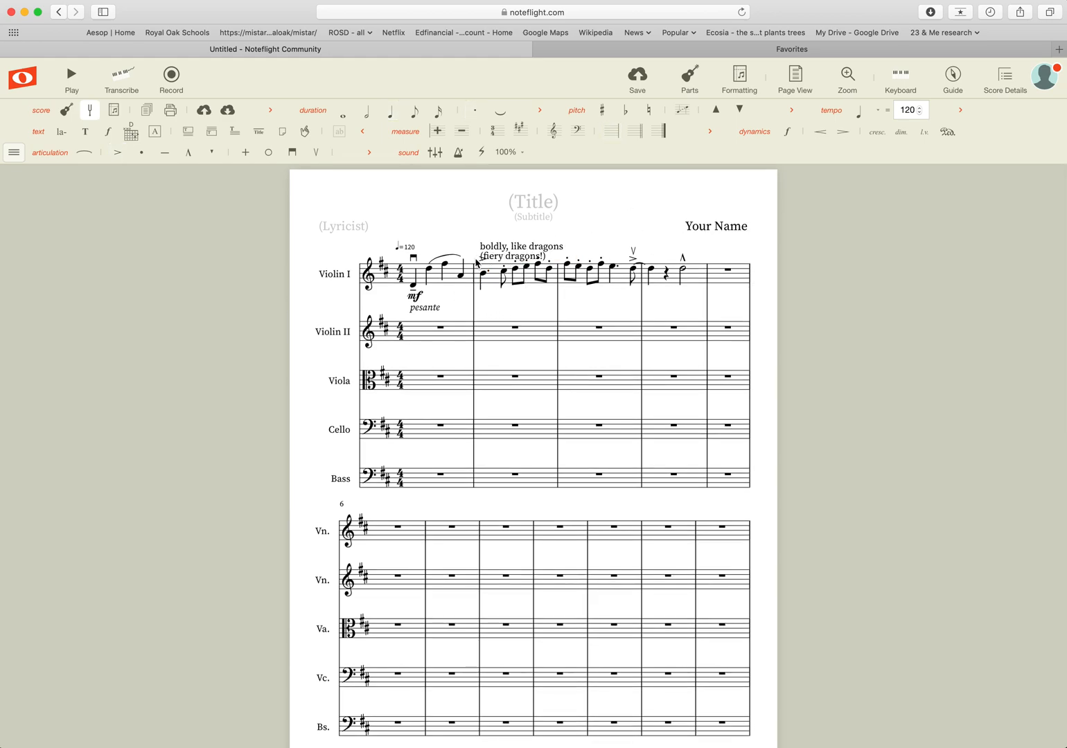
Nudge the 'boldly, like dragons' text block into place above measure 2.
{"action": "left_click", "coordinate": [521, 254]}
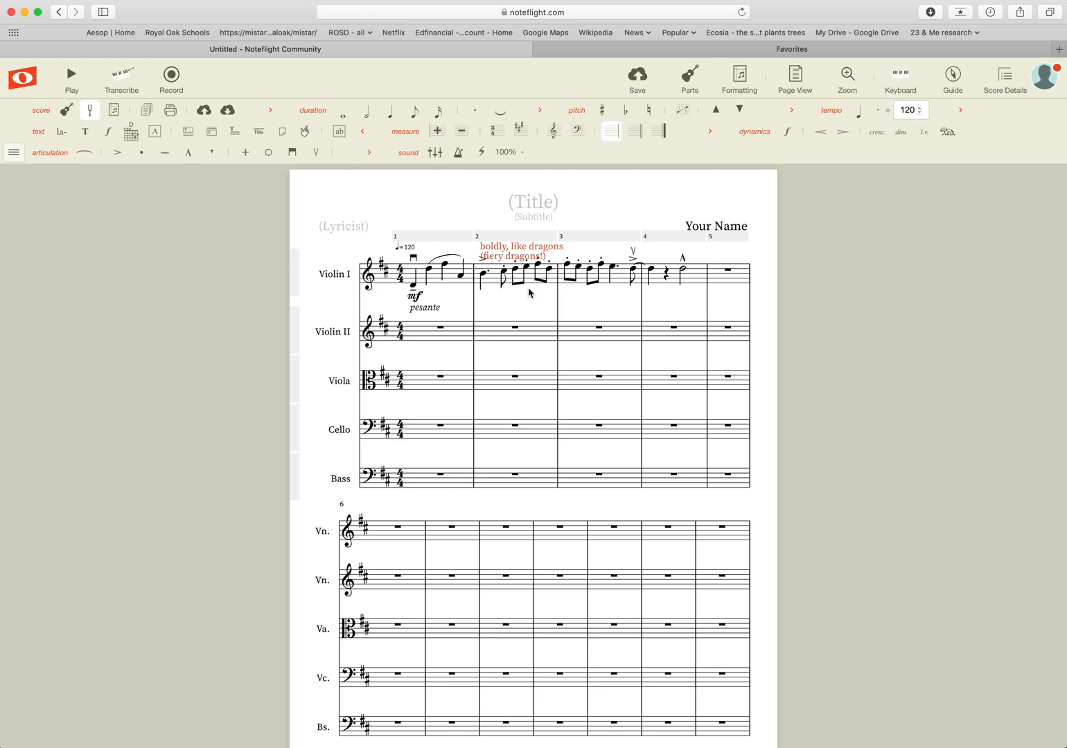
{"action": "key", "text": "Up"}
{"action": "key", "text": "Up"}
{"action": "key", "text": "Up"}
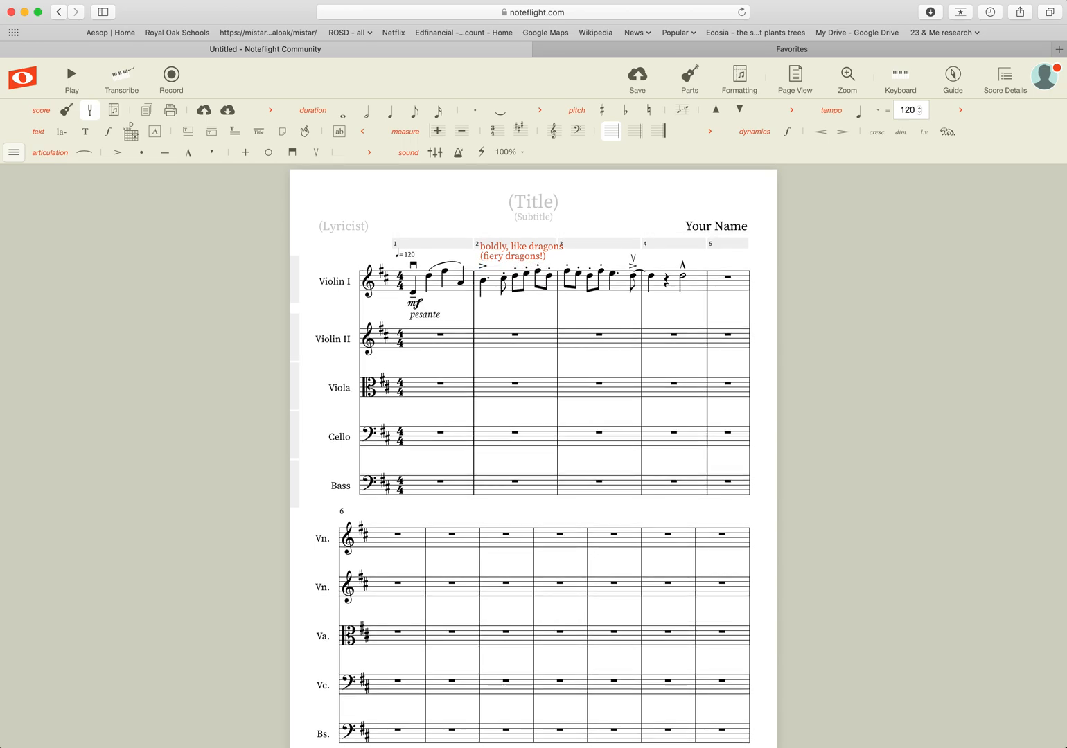
{"action": "key", "text": "Right"}
{"action": "key", "text": "Right"}
{"action": "key", "text": "Right"}
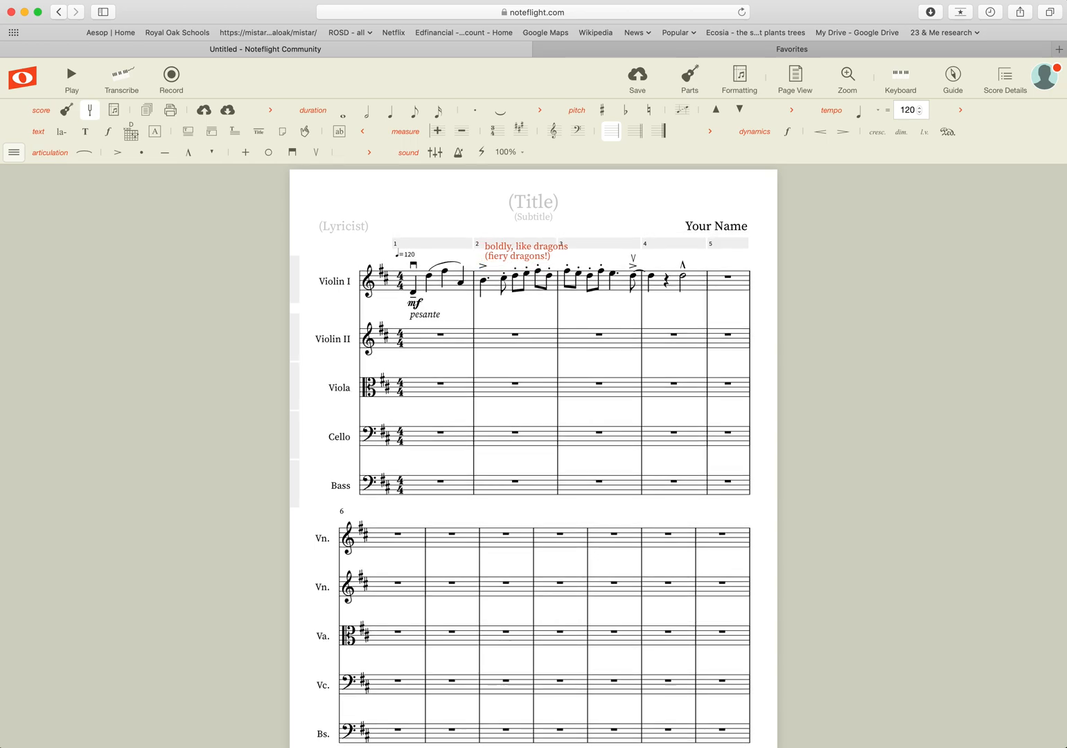
{"action": "key", "text": "Left"}
{"action": "key", "text": "Left"}
{"action": "key", "text": "Left"}
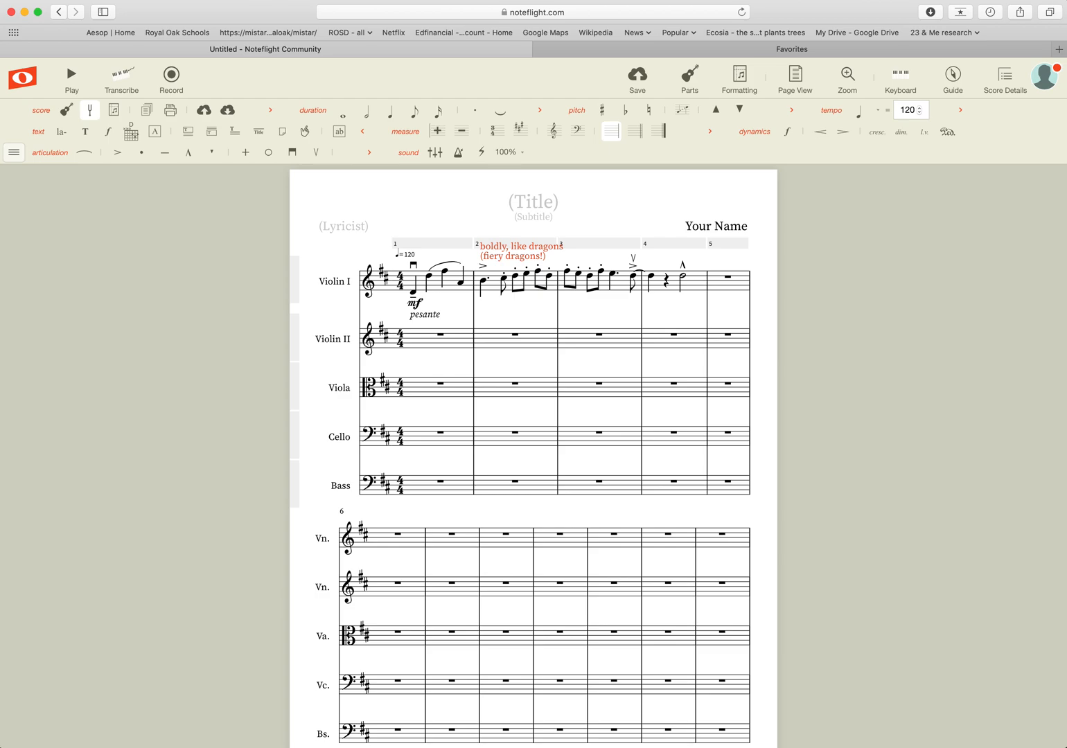
{"action": "key", "text": "Up"}
{"action": "key", "text": "Down"}
Shift 'pesante' right and up so it sits level beside mf.
{"action": "left_click", "coordinate": [426, 313]}
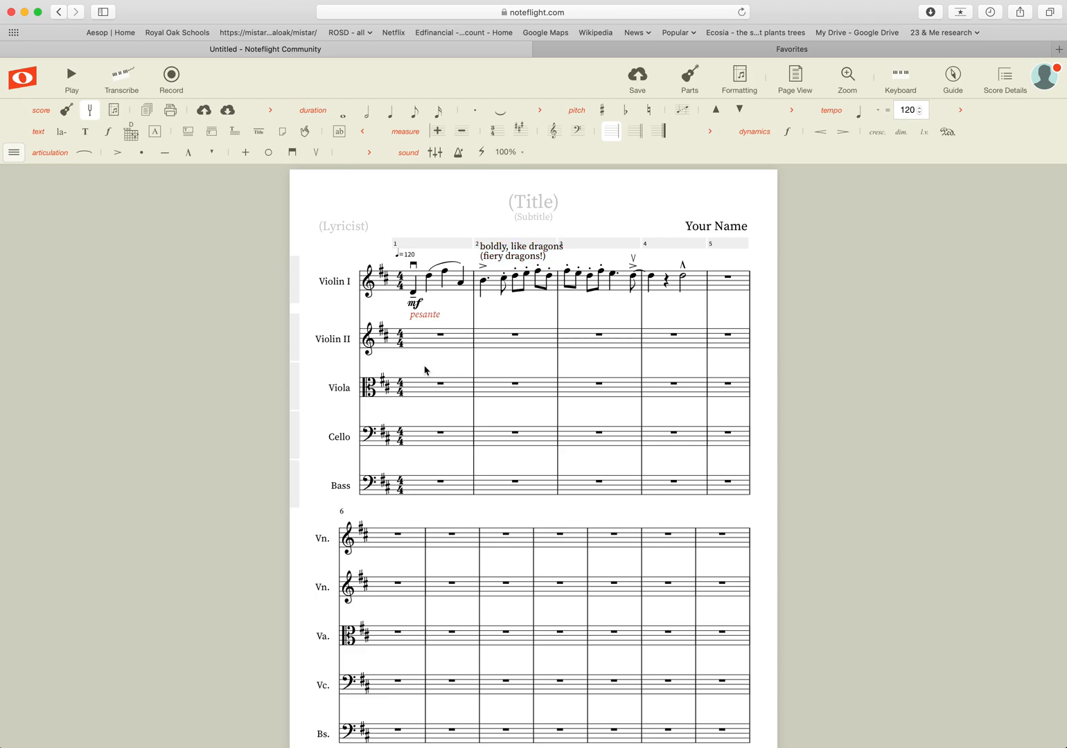
{"action": "key", "text": "Right"}
{"action": "key", "text": "Right"}
{"action": "key", "text": "Right"}
{"action": "key", "text": "Right"}
{"action": "key", "text": "Up"}
{"action": "key", "text": "Up"}
{"action": "key", "text": "Up"}
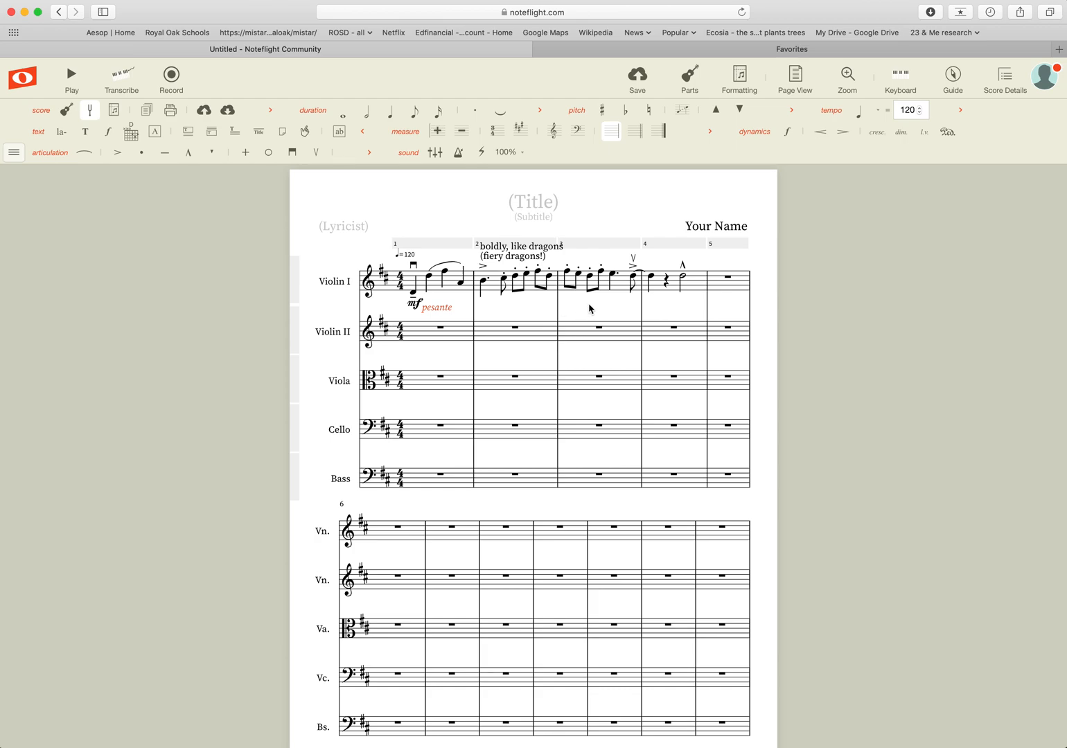
{"action": "key", "text": "Escape"}
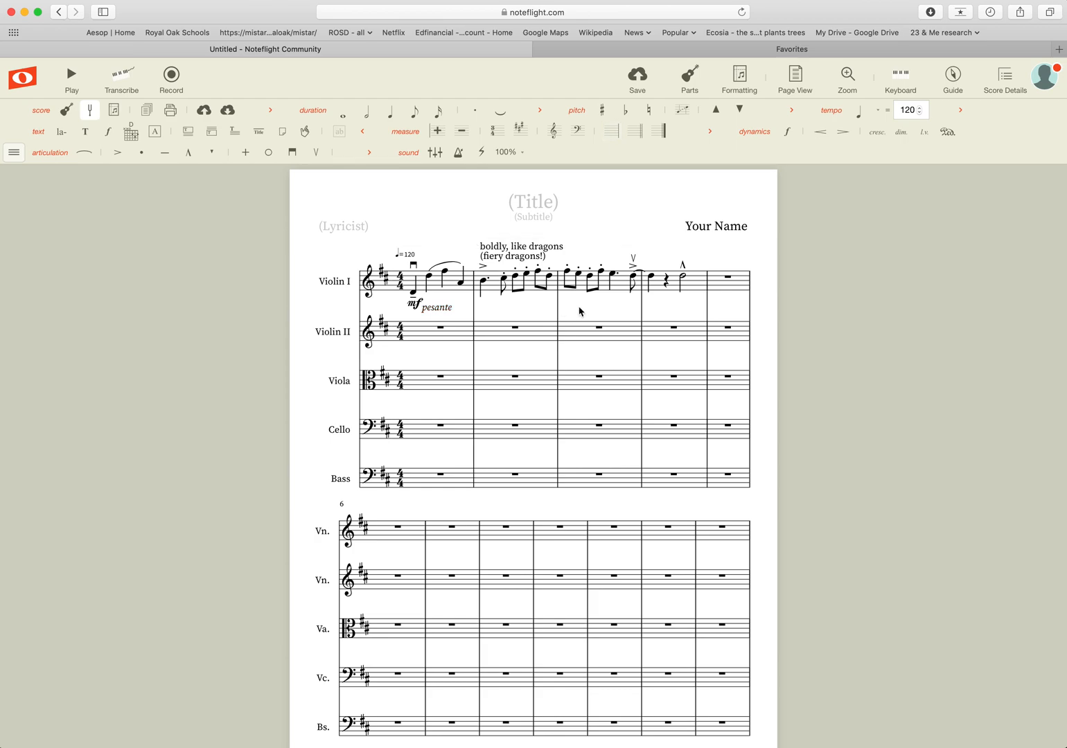
Select all of Violin I measure 2 and add a crescendo hairpin beneath it.
{"action": "left_click", "coordinate": [483, 284]}
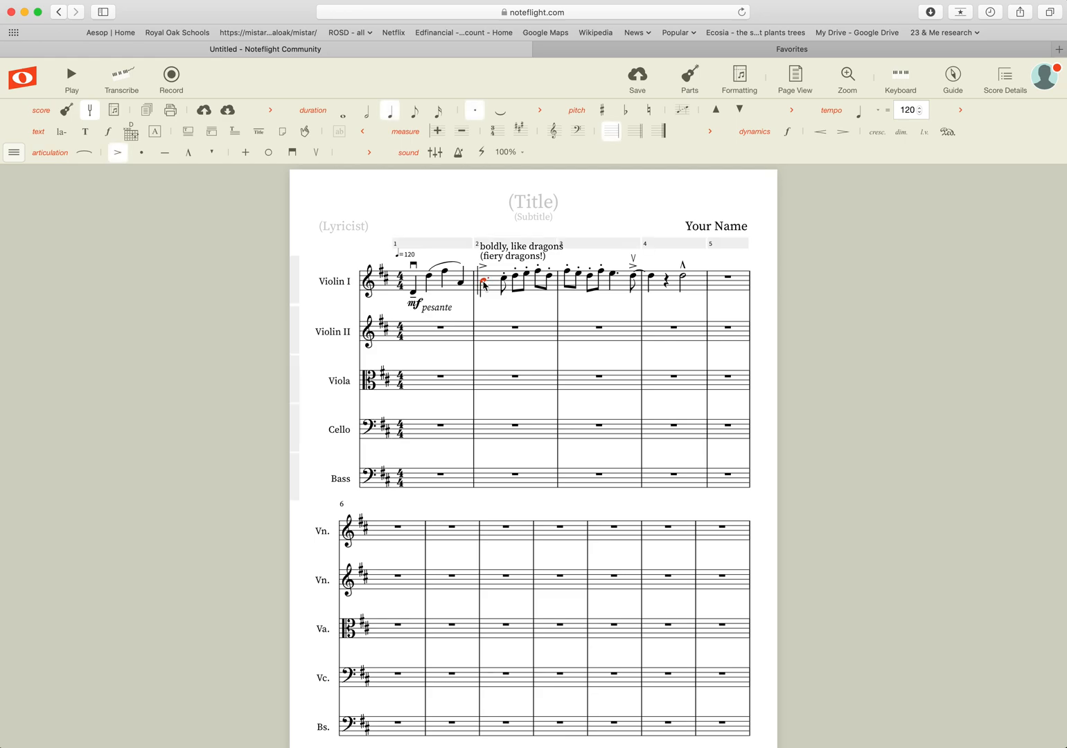
{"action": "left_click", "coordinate": [550, 278]}
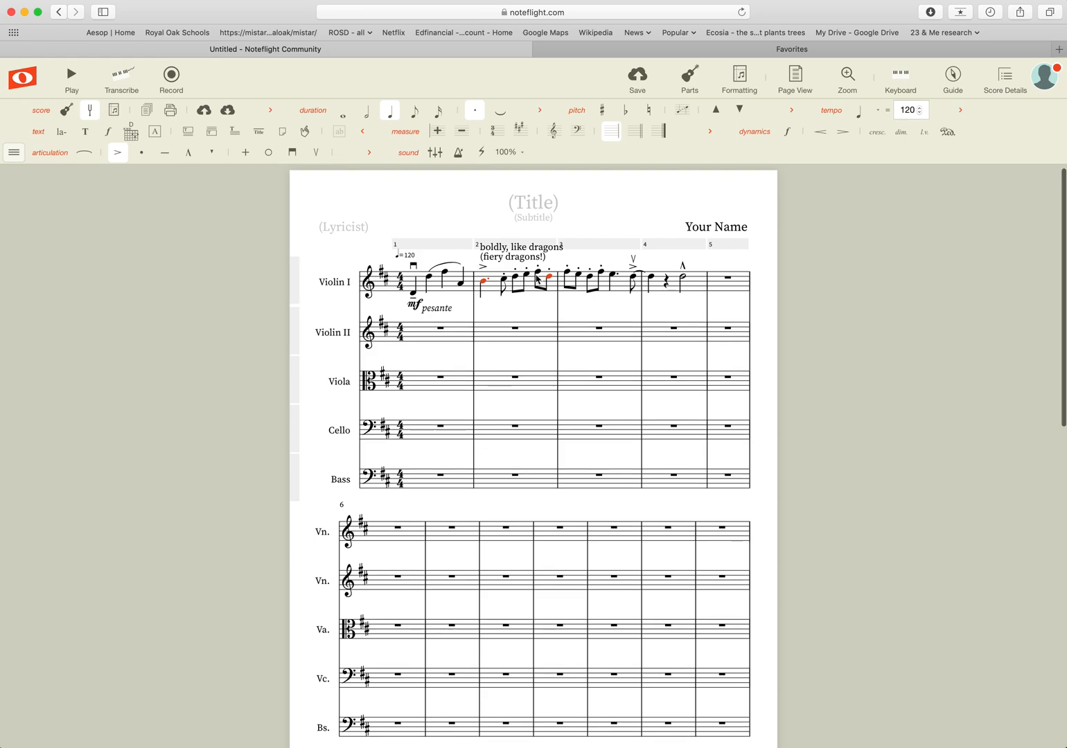
{"action": "left_click", "coordinate": [551, 280], "text": "super"}
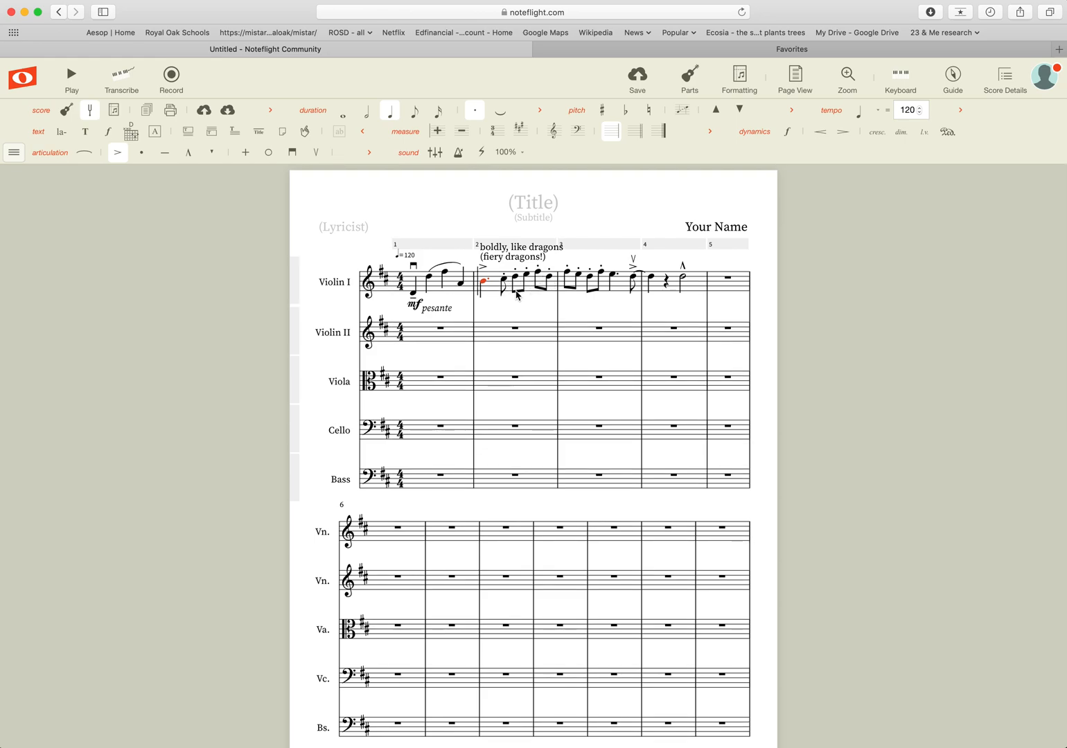
{"action": "left_click", "coordinate": [551, 280], "text": "shift"}
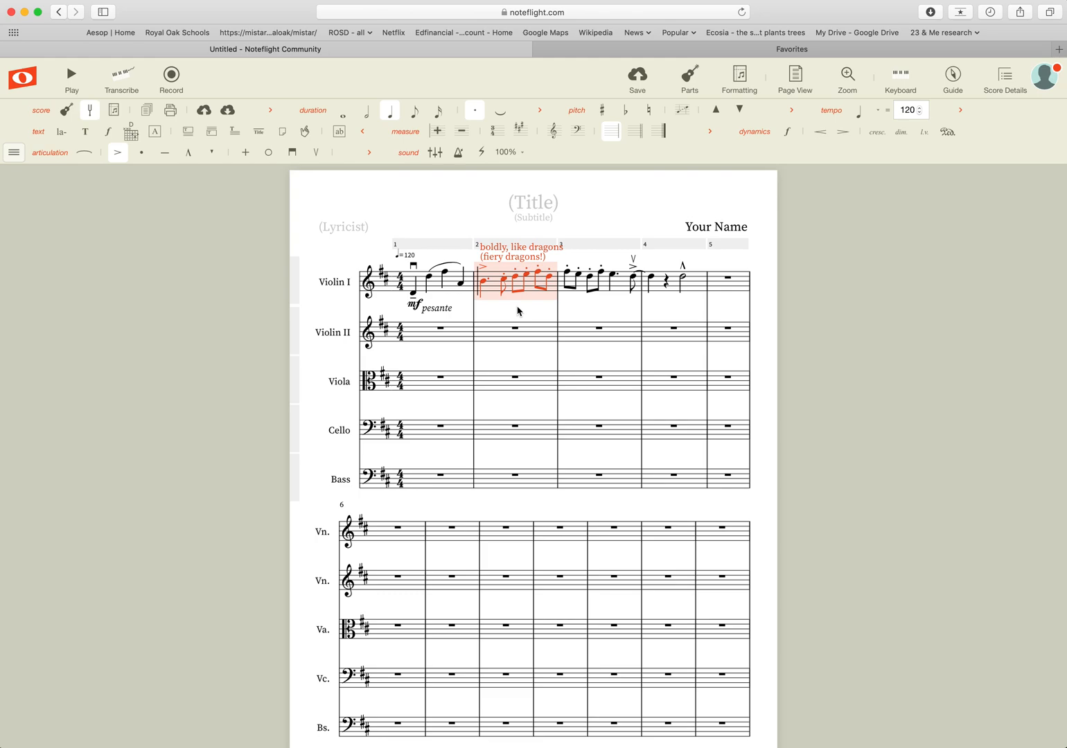
{"action": "key", "text": "shift+comma"}
{"action": "left_click", "coordinate": [329, 360]}
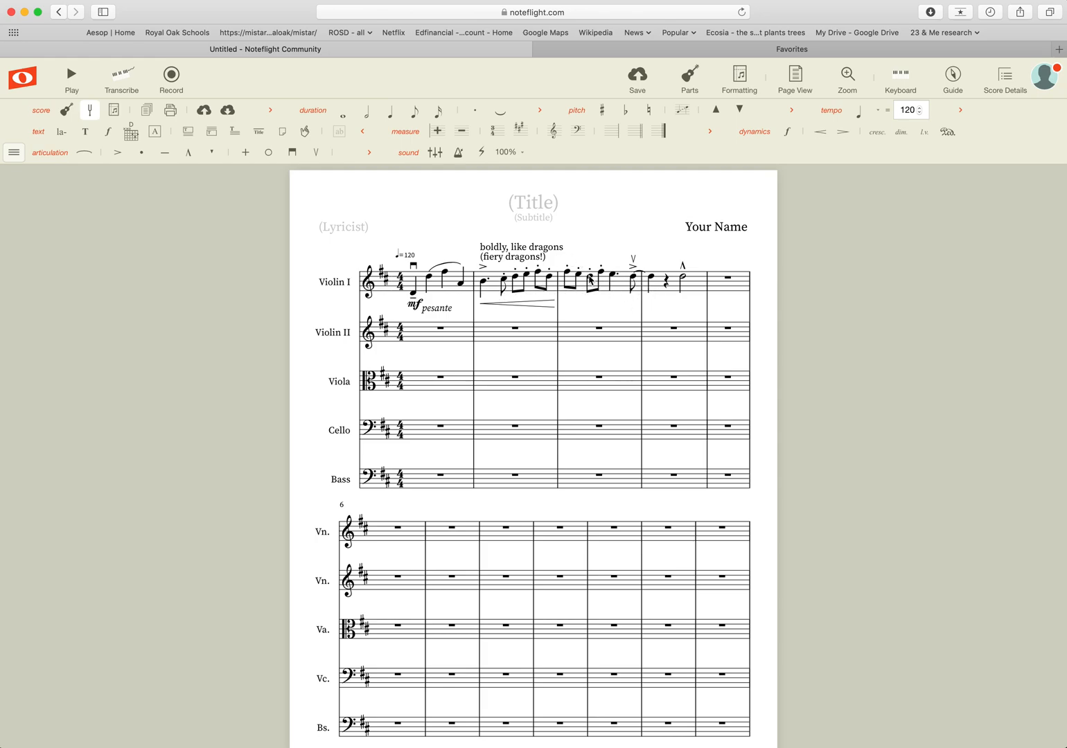
Reselect Violin I measure 2, then clear the selection.
{"action": "double_click", "coordinate": [483, 284]}
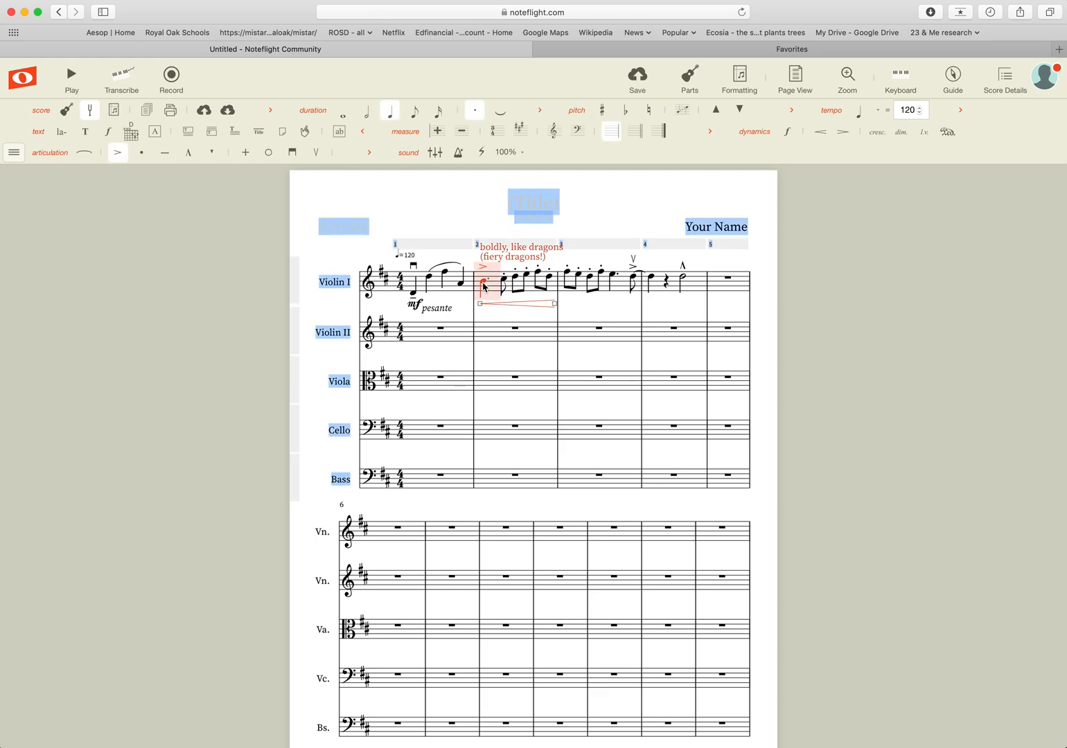
{"action": "left_click", "coordinate": [505, 311]}
{"action": "left_click", "coordinate": [483, 283]}
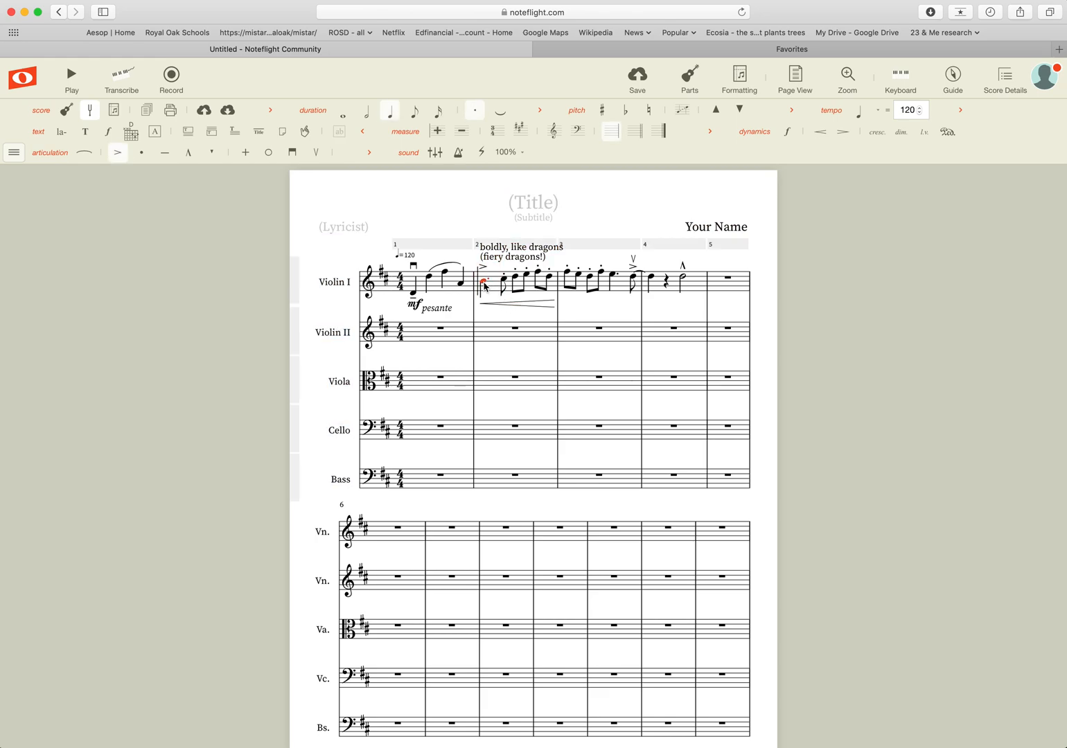
{"action": "left_click", "coordinate": [552, 282], "text": "shift"}
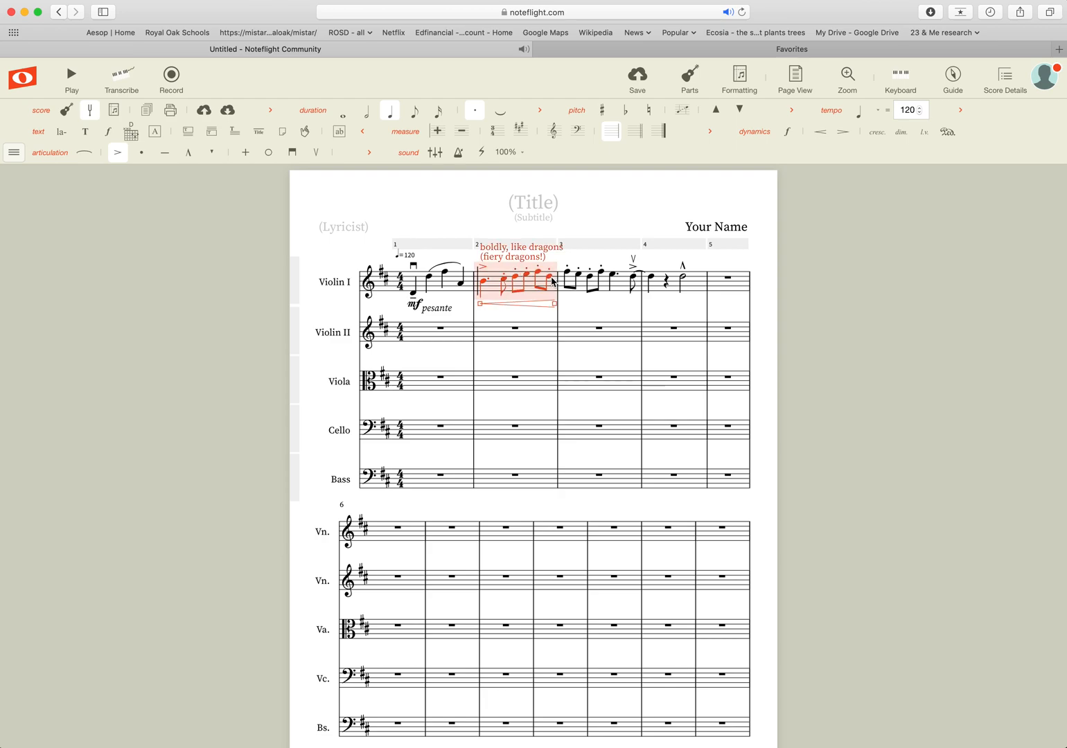
{"action": "left_click", "coordinate": [516, 319]}
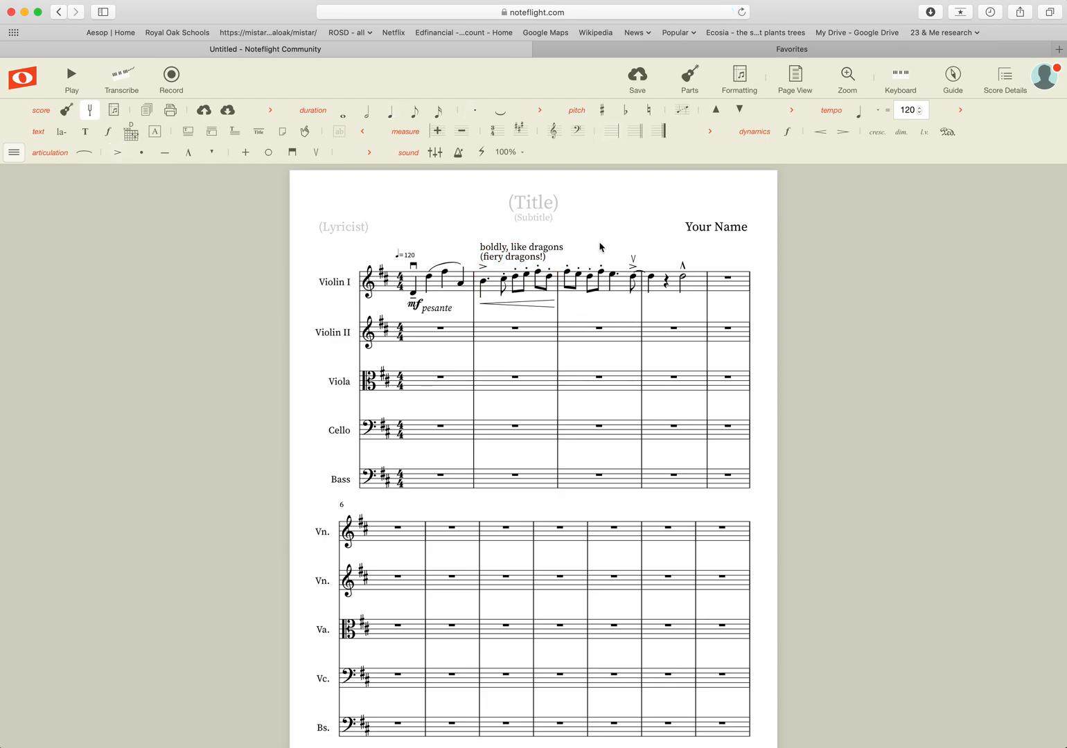
Add a crescendo hairpin beneath Violin I measure 3.
{"action": "left_click", "coordinate": [620, 290]}
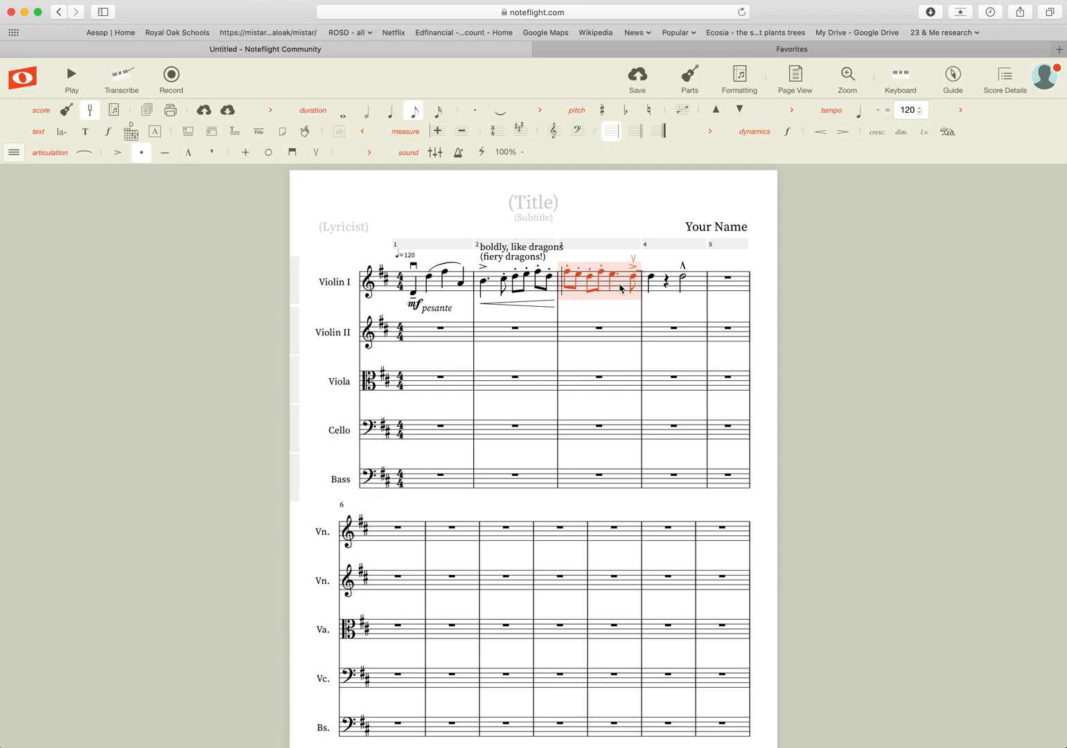
{"action": "key", "text": "shift+comma"}
{"action": "key", "text": "Escape"}
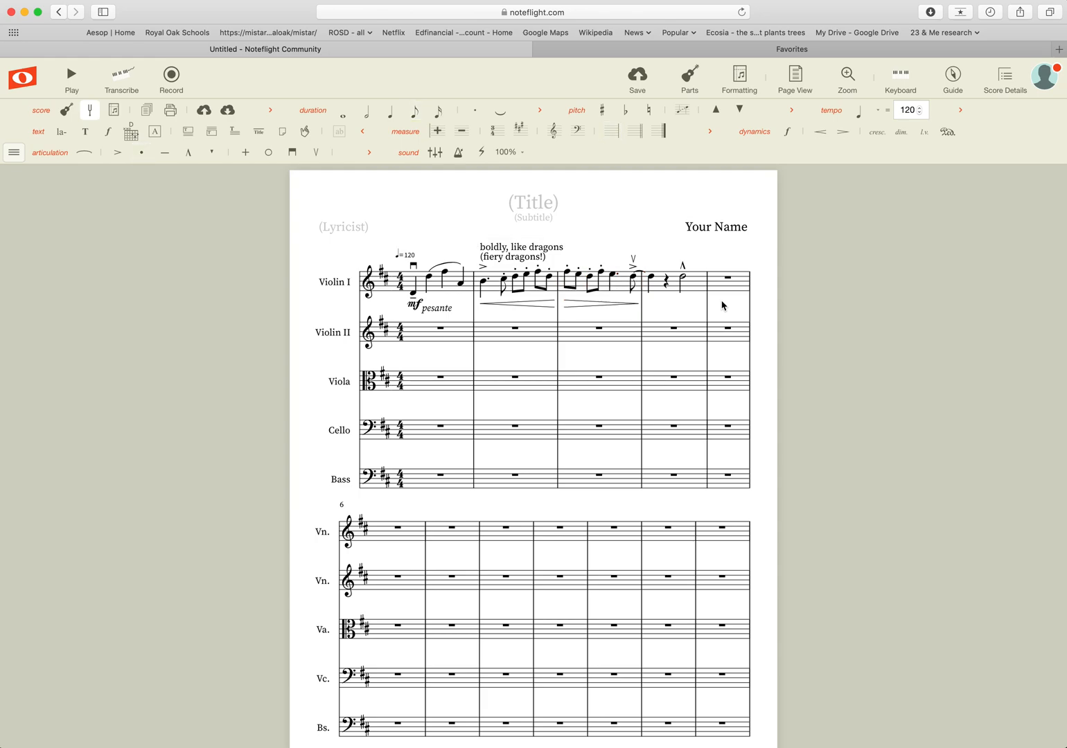